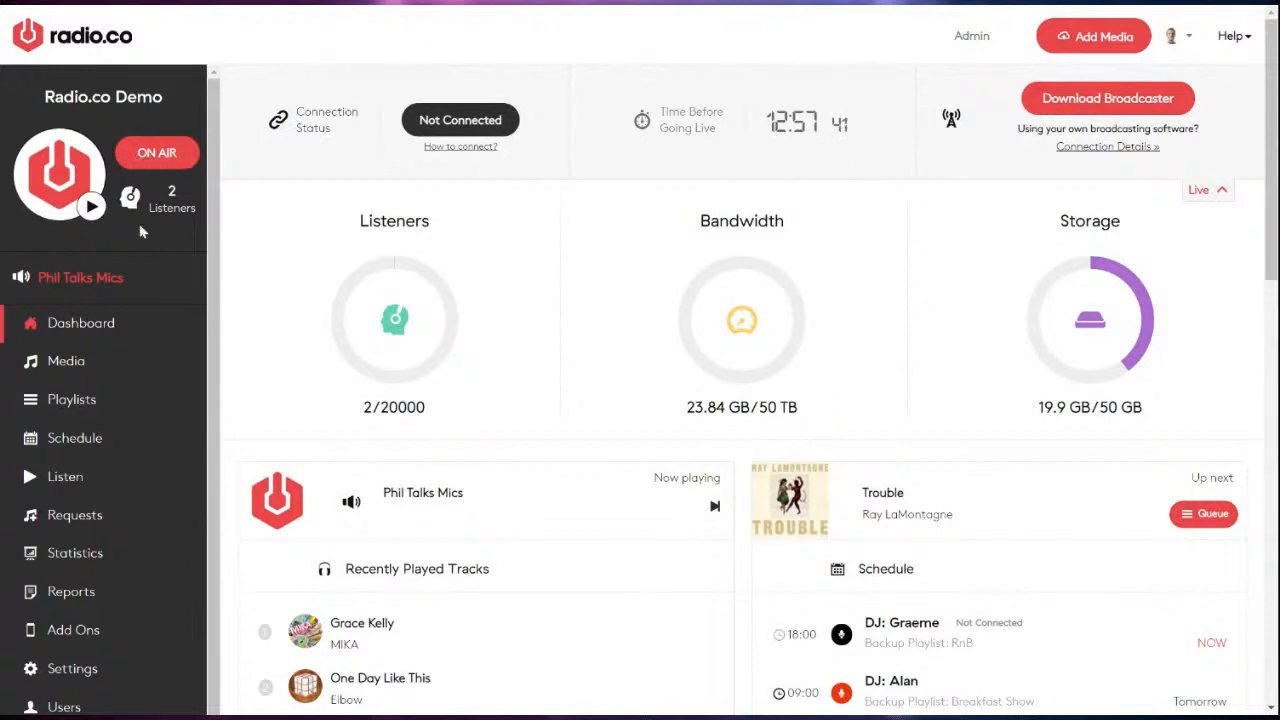
Take the station off air and look over the dashboard's now-playing and schedule information
click(172, 160)
click(72, 234)
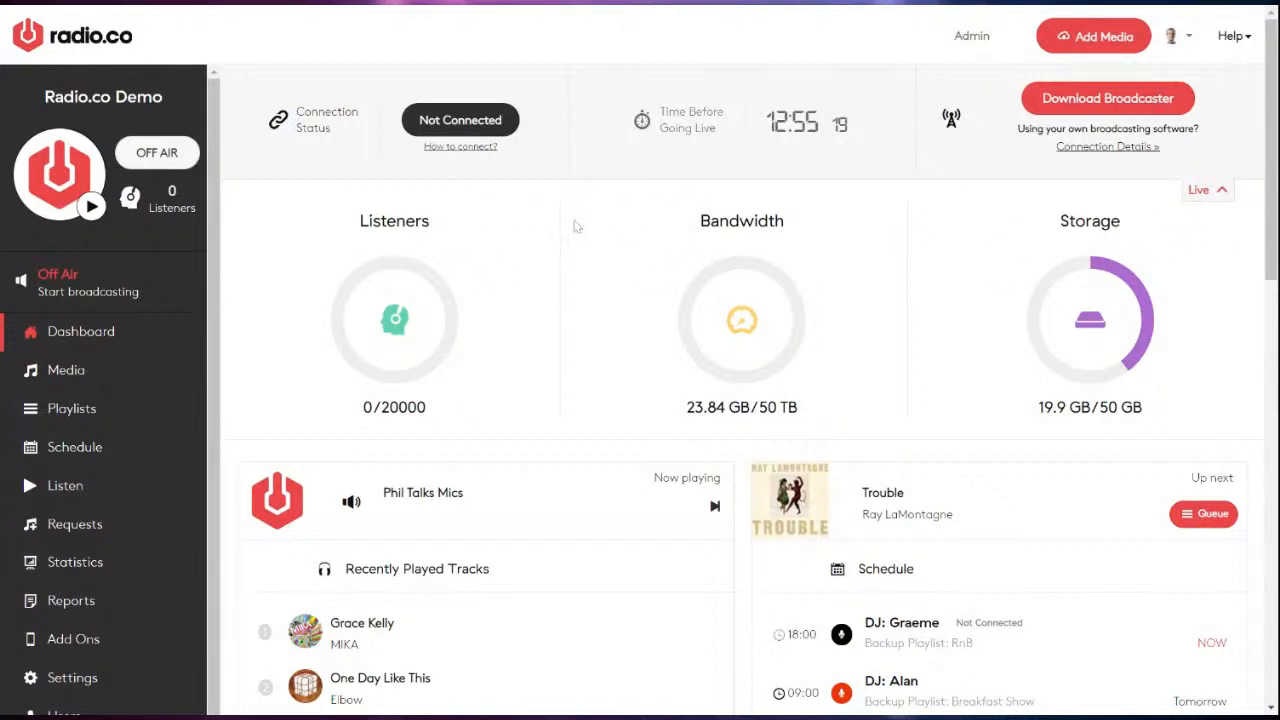
scroll(574, 226, down, 2)
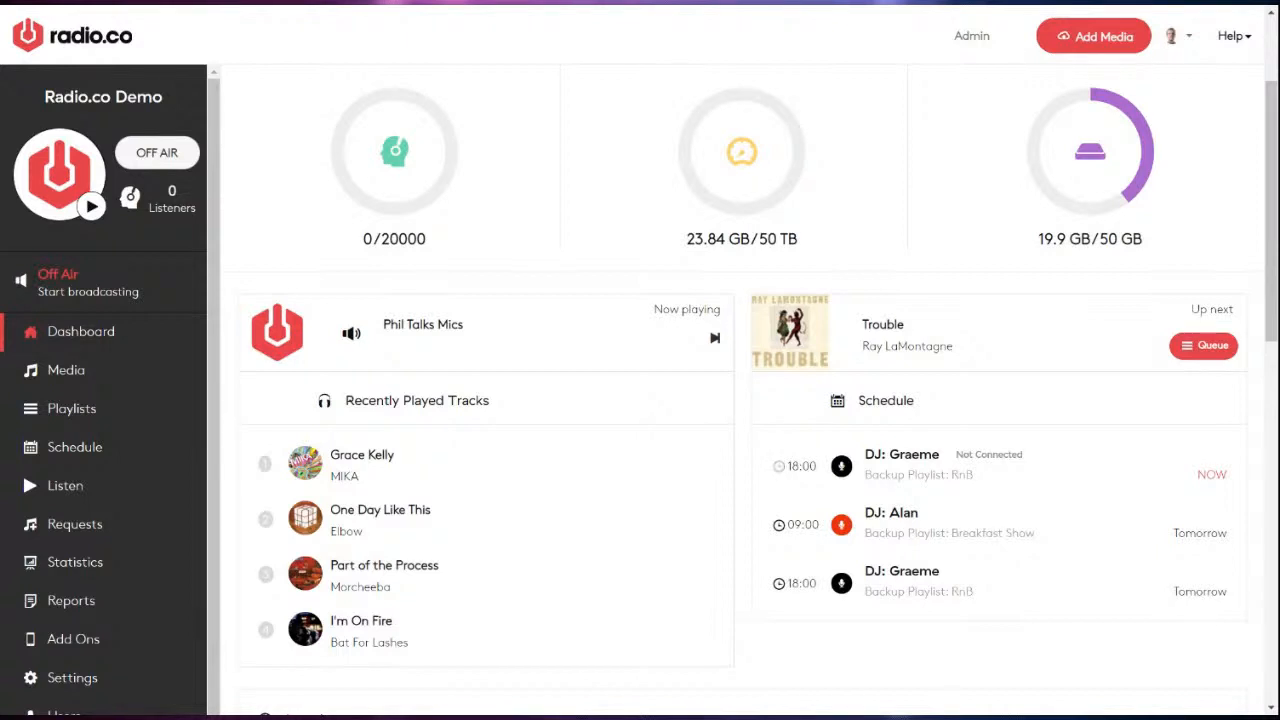
Open the media tracks library and view the browser and FTP options for adding media
click(60, 375)
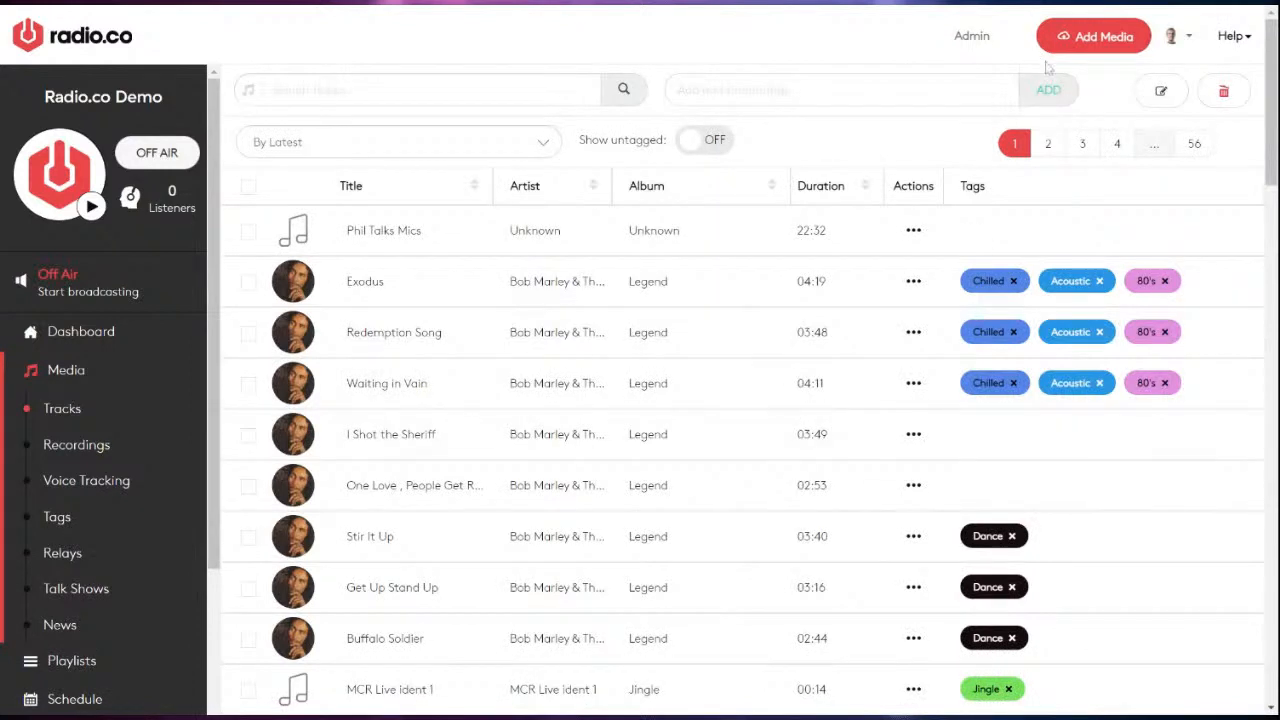
click(1103, 40)
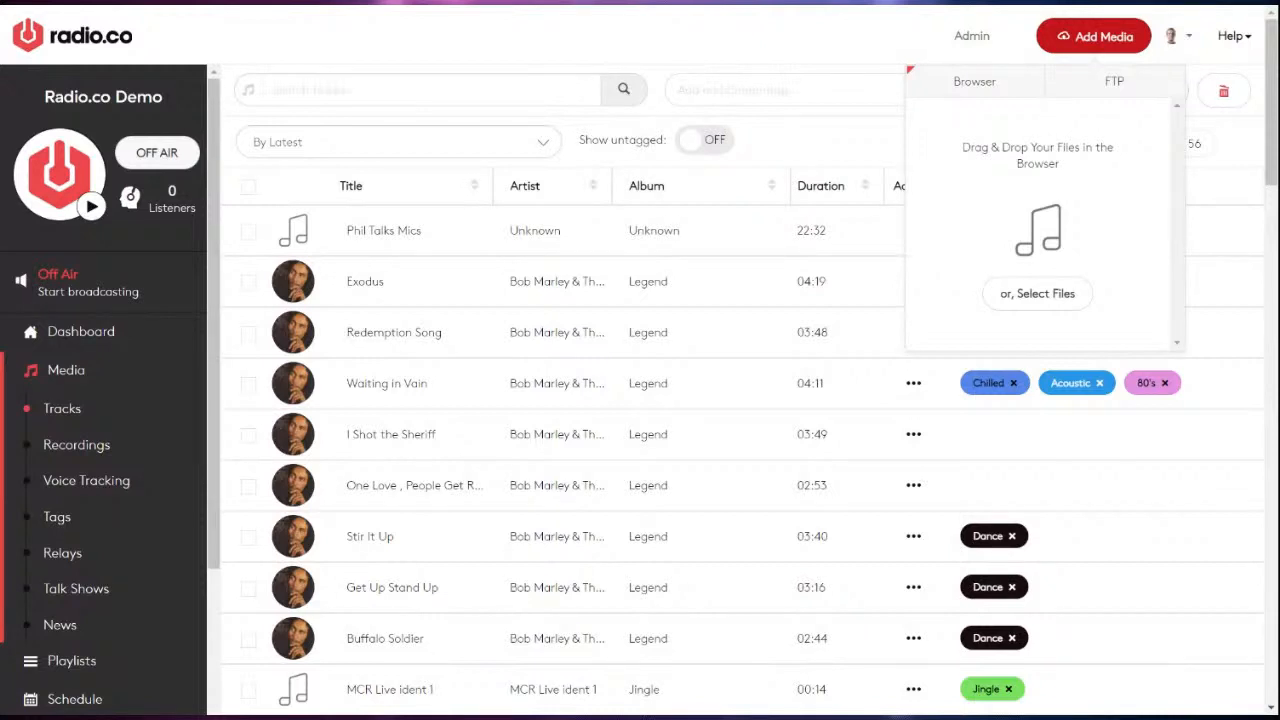
click(1048, 304)
click(1107, 97)
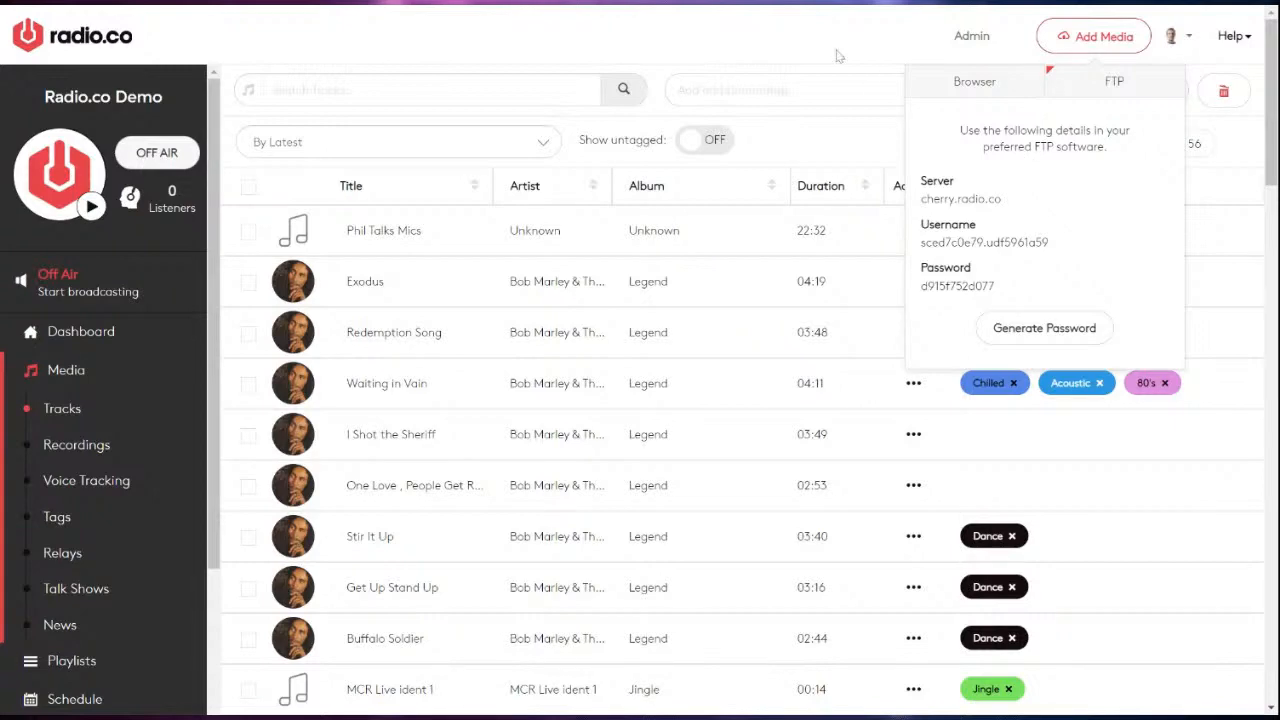
Examine the track list to see which tags are assigned to the tracks
scroll(680, 425, down, 4)
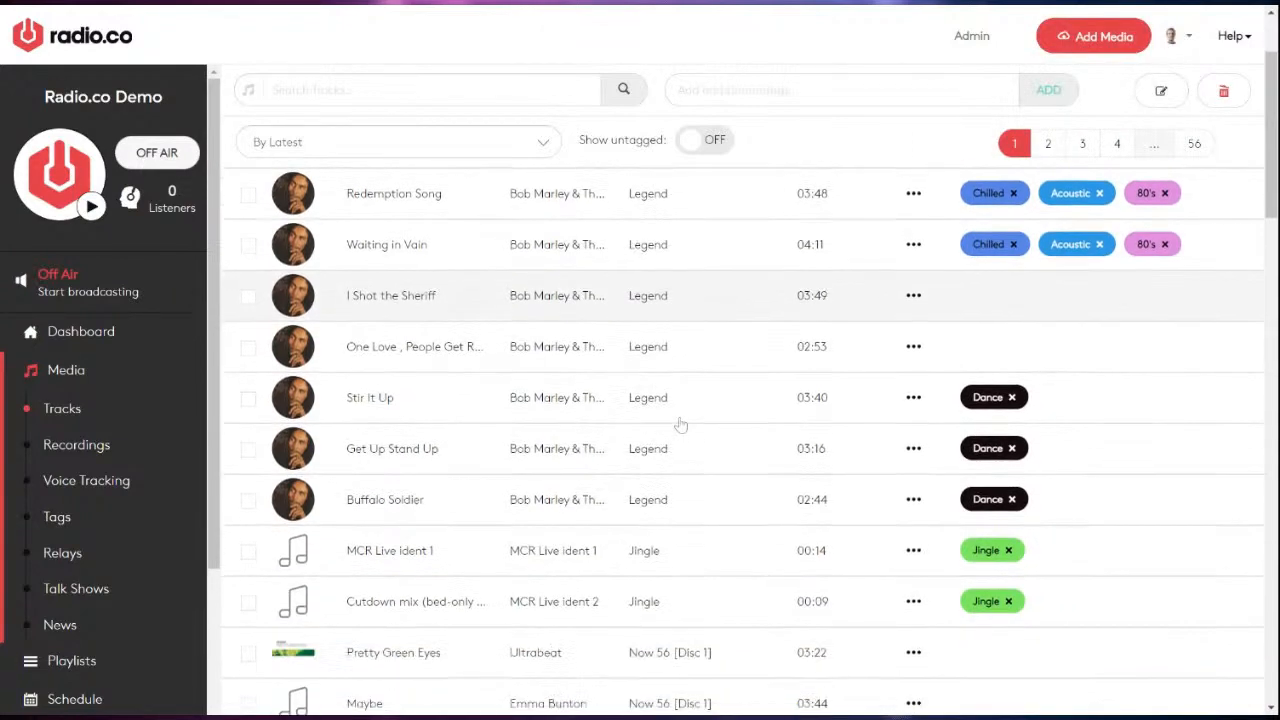
scroll(680, 425, down, 5)
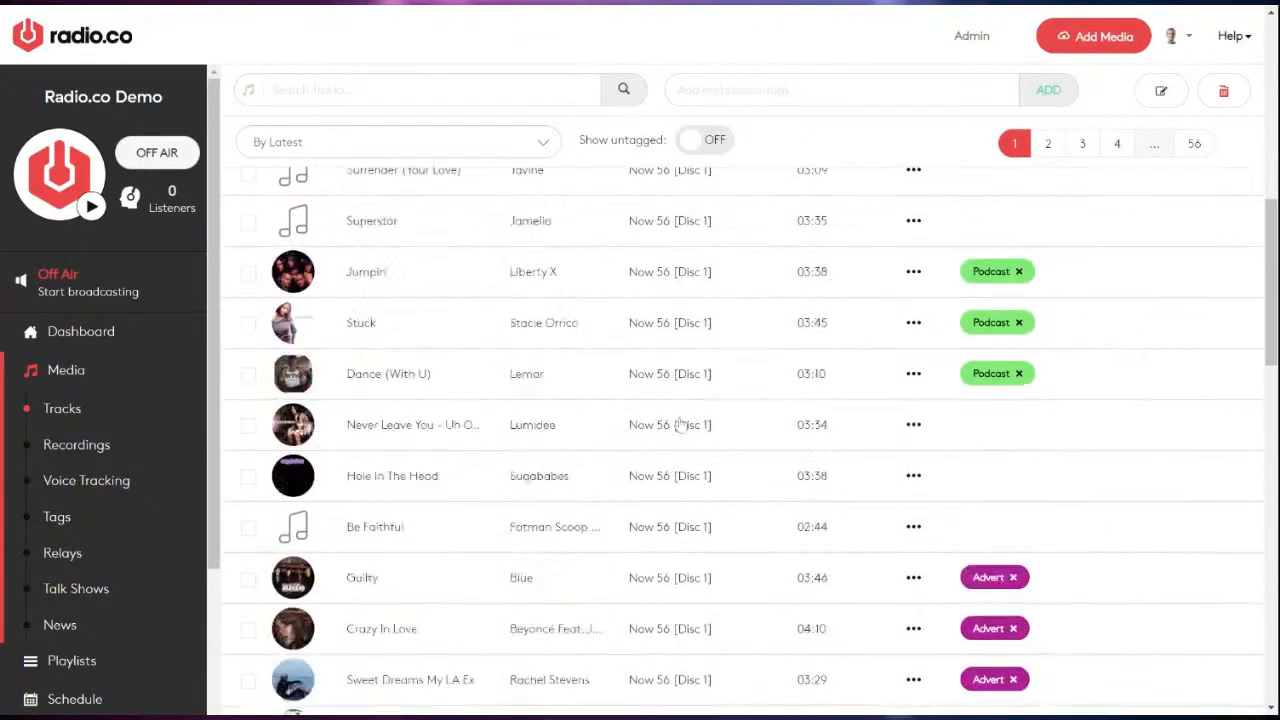
scroll(680, 425, down, 5)
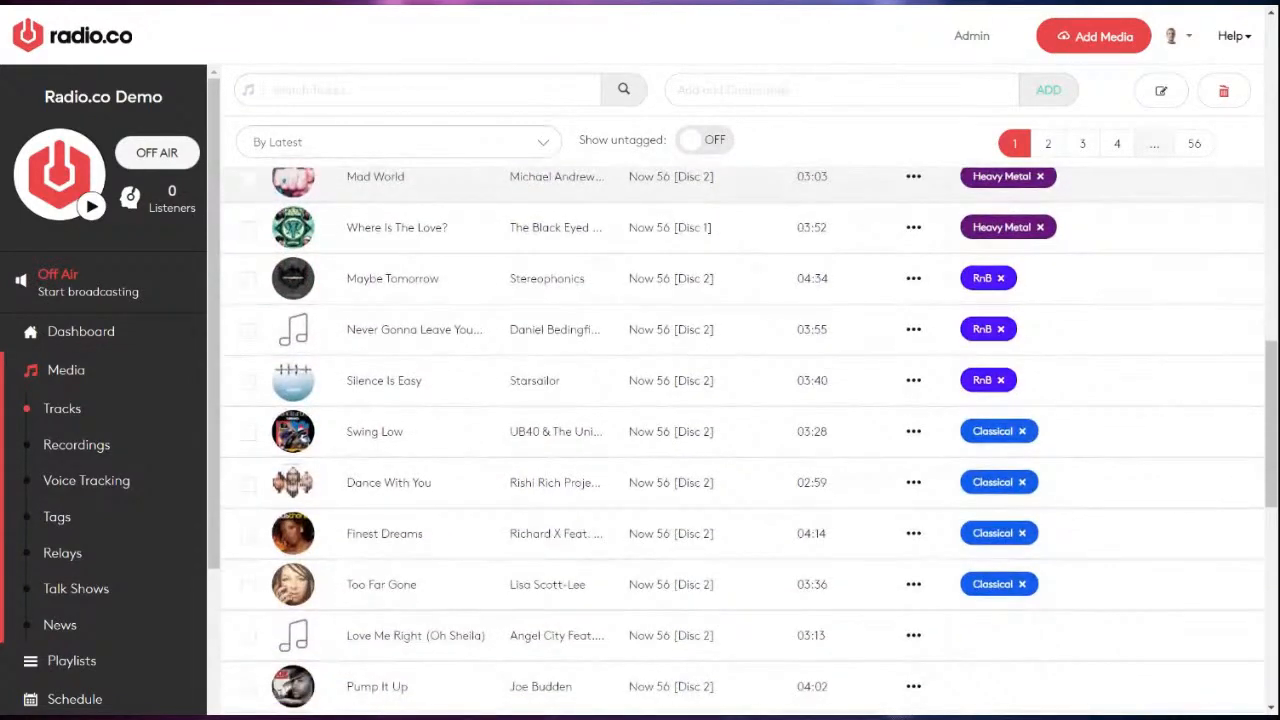
scroll(886, 305, up, 1)
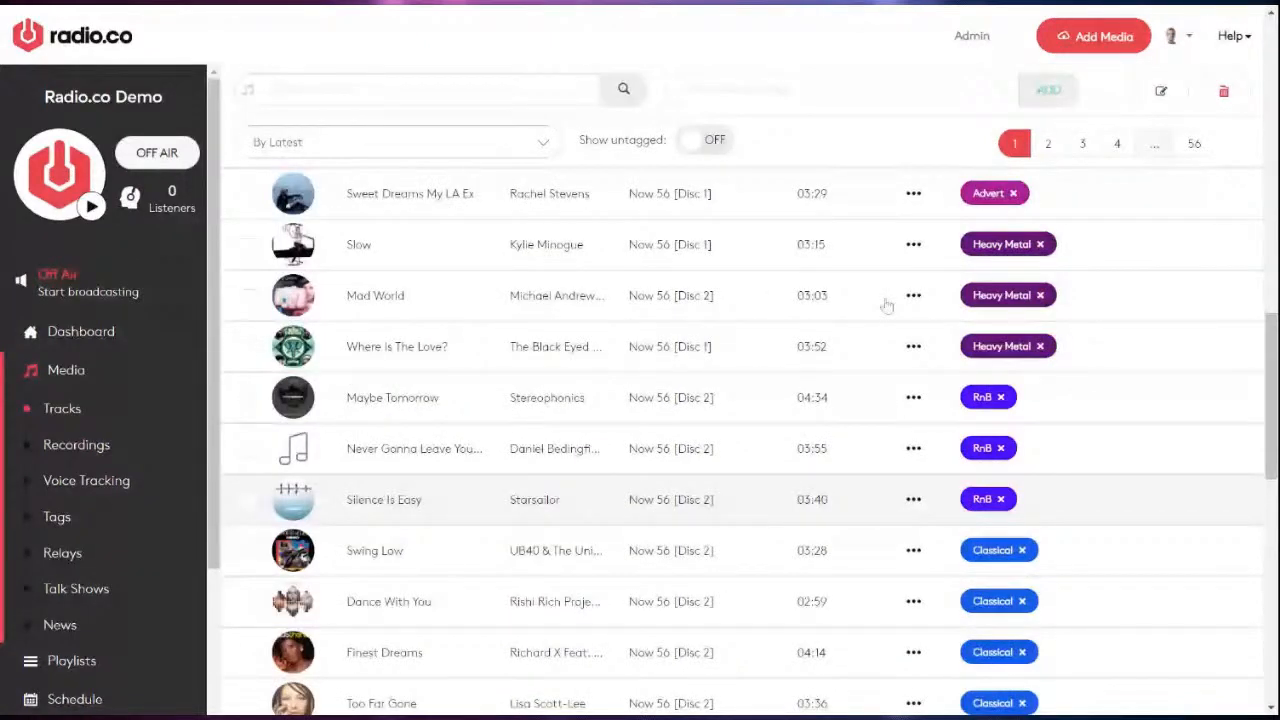
scroll(886, 305, up, 2)
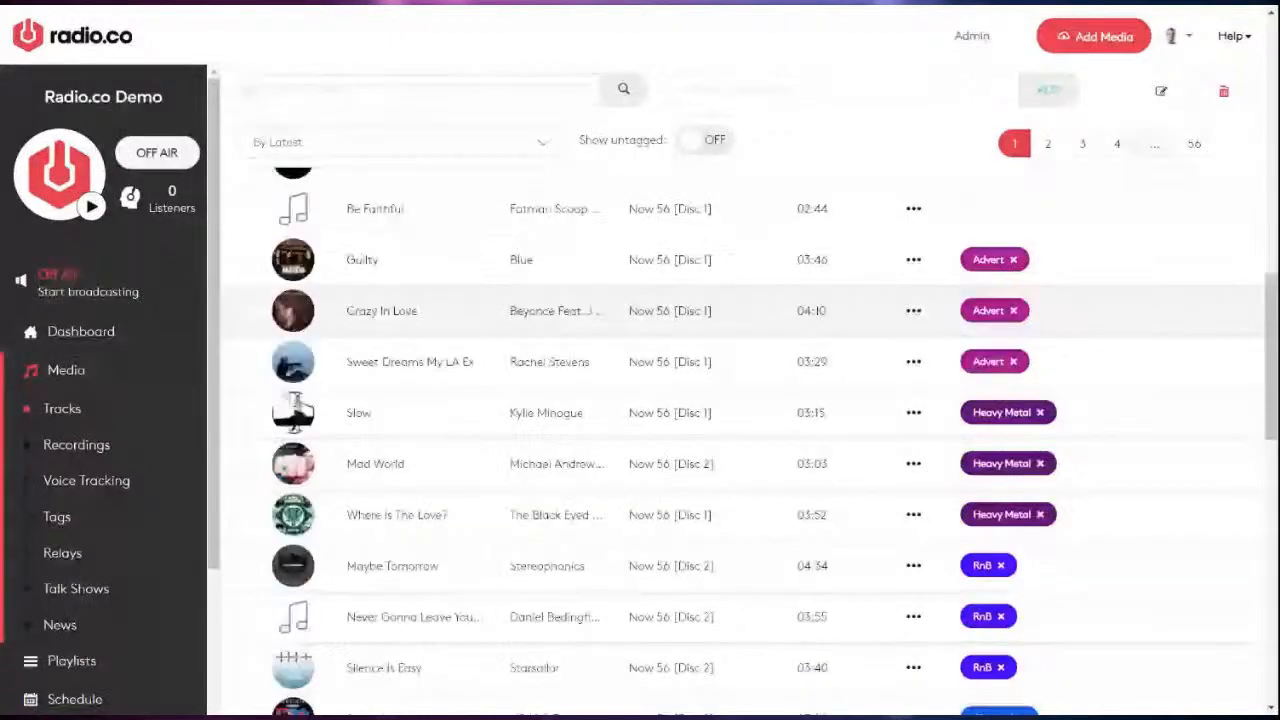
scroll(900, 310, down, 1)
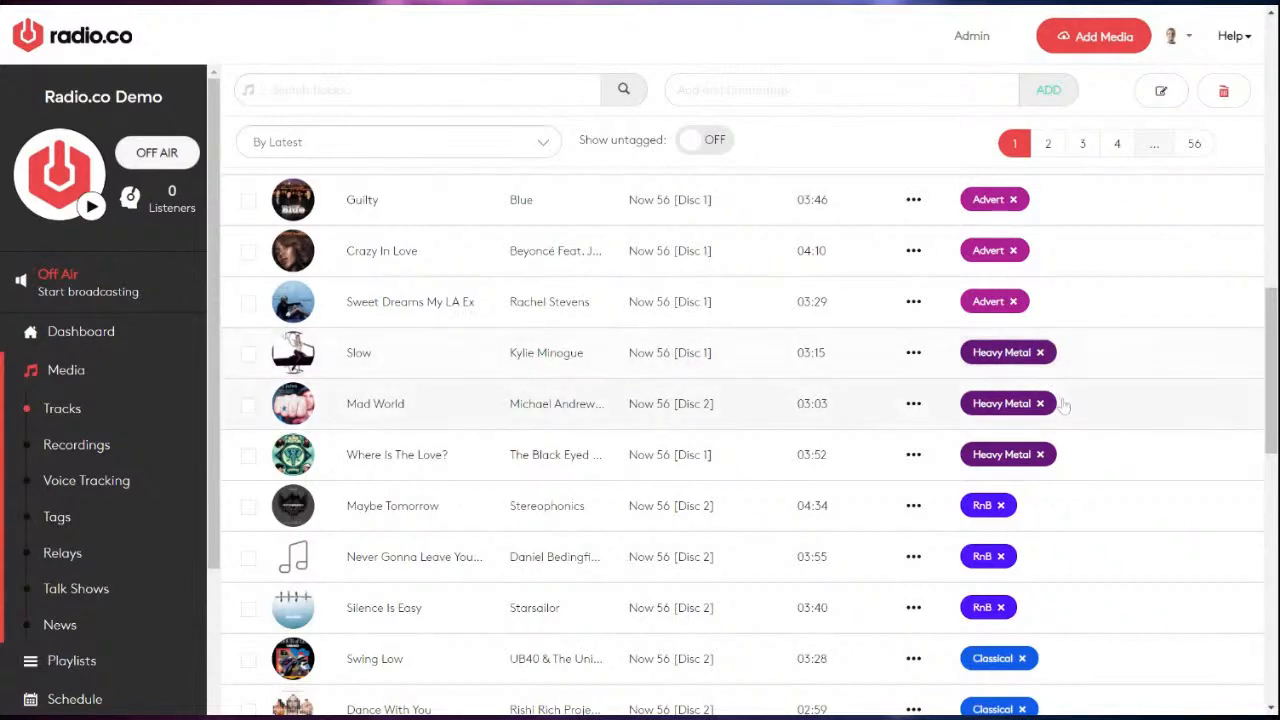
scroll(1063, 405, down, 2)
scroll(1094, 445, down, 2)
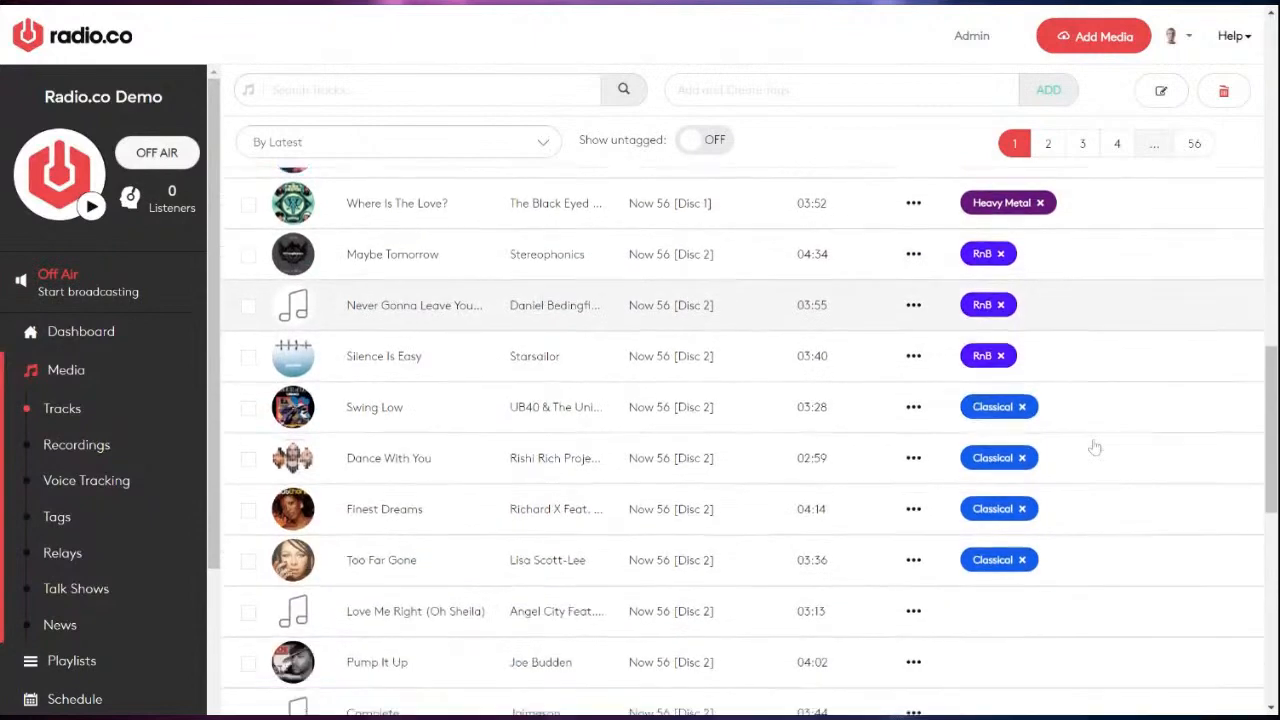
Tag the tracks Mixed Up World, Surrender (Your Love) and Superstar with the new tag "Hip Hop Late 90s"
scroll(1045, 412, up, 10)
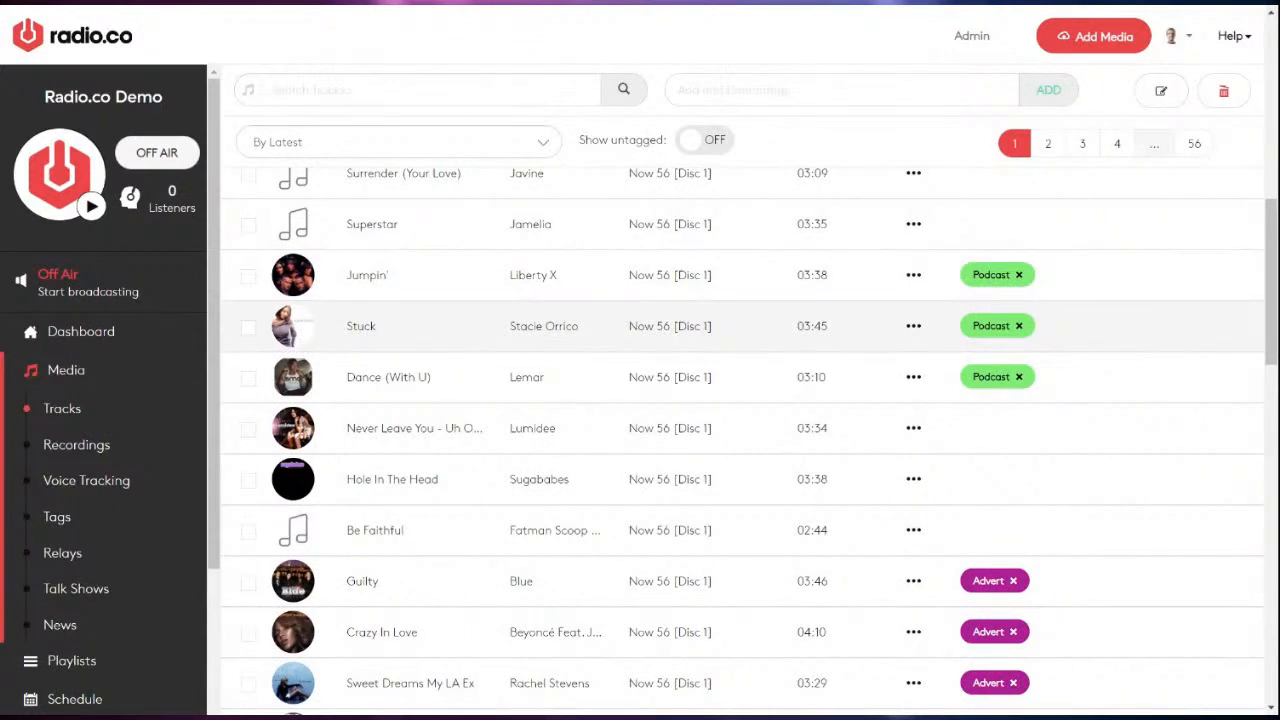
scroll(742, 440, up, 3)
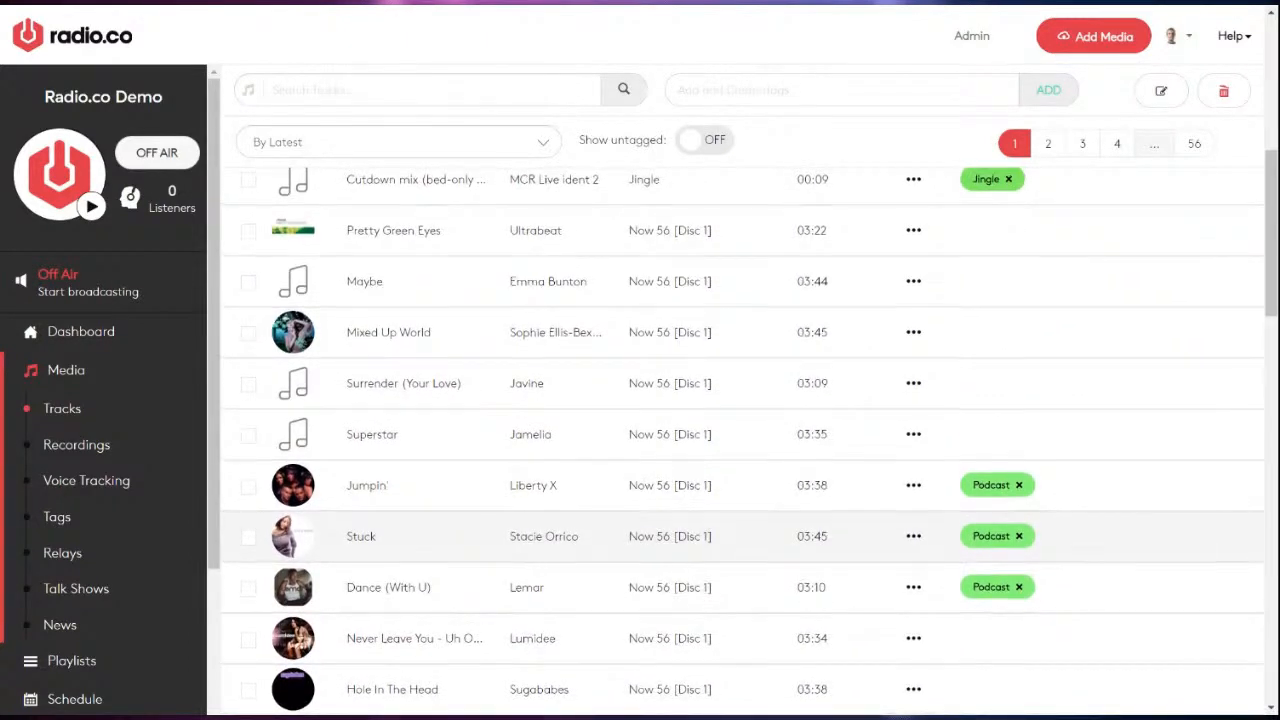
click(248, 332)
click(248, 384)
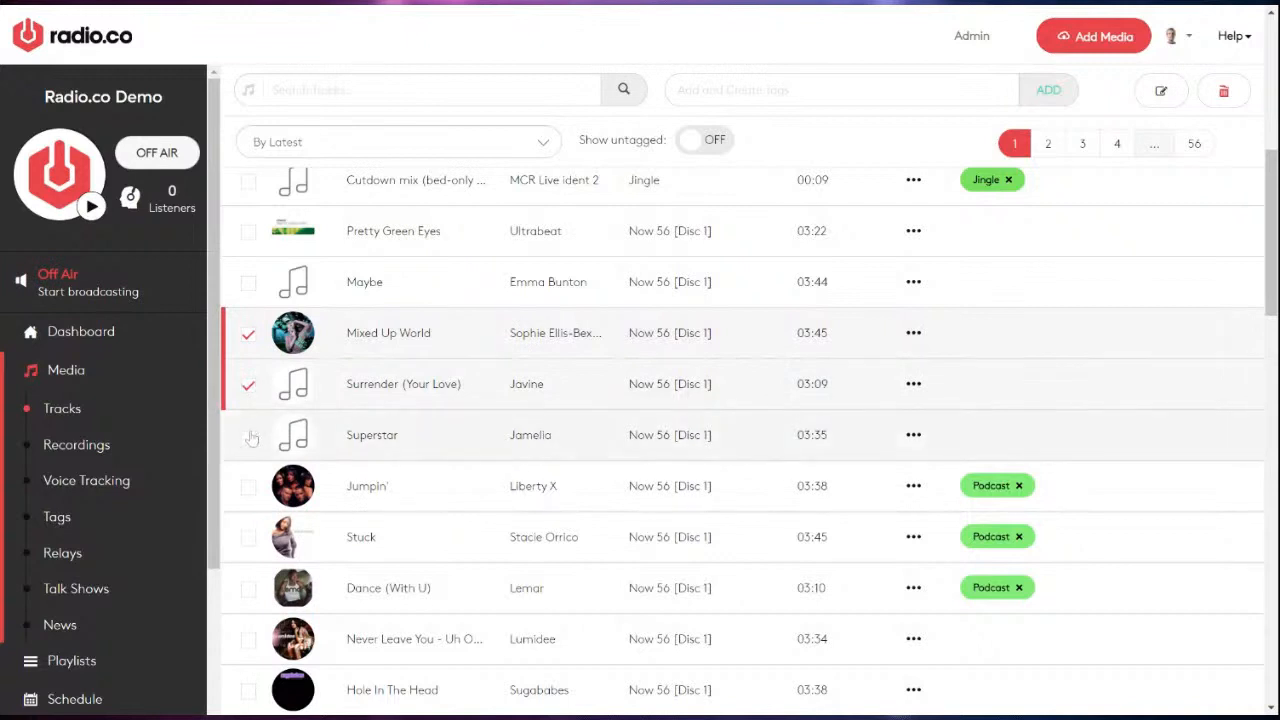
click(248, 435)
click(716, 90)
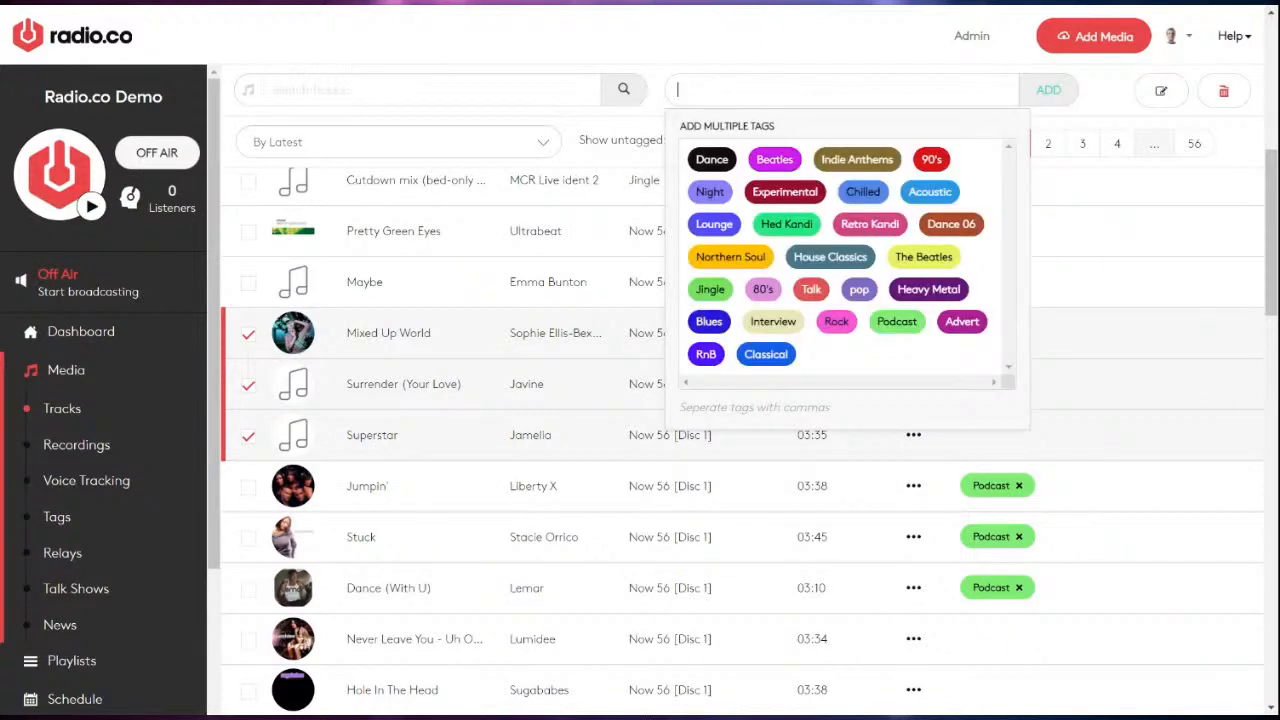
text(Hip Hop 90s)
key(Left)
text(Late)
key(Return)
click(1050, 92)
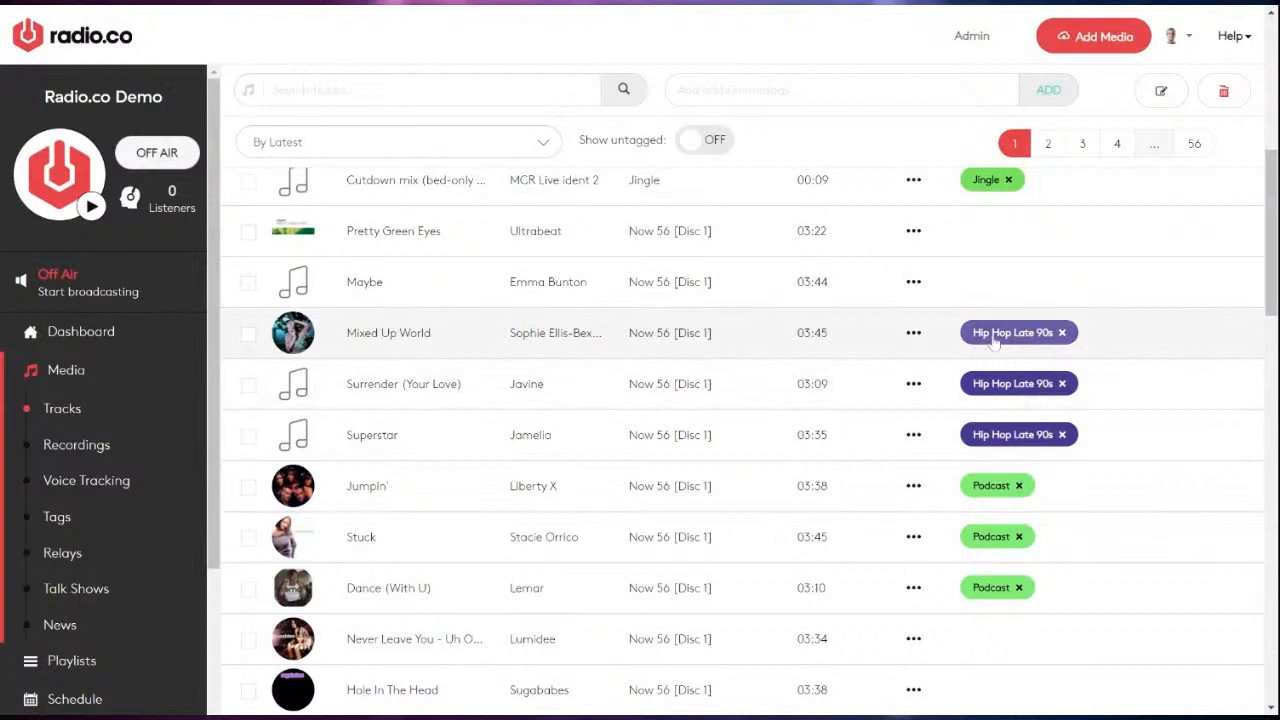
Find the Hip Hop Late 90s tag in the tag list, view its tracks, and return to the full track library
click(60, 529)
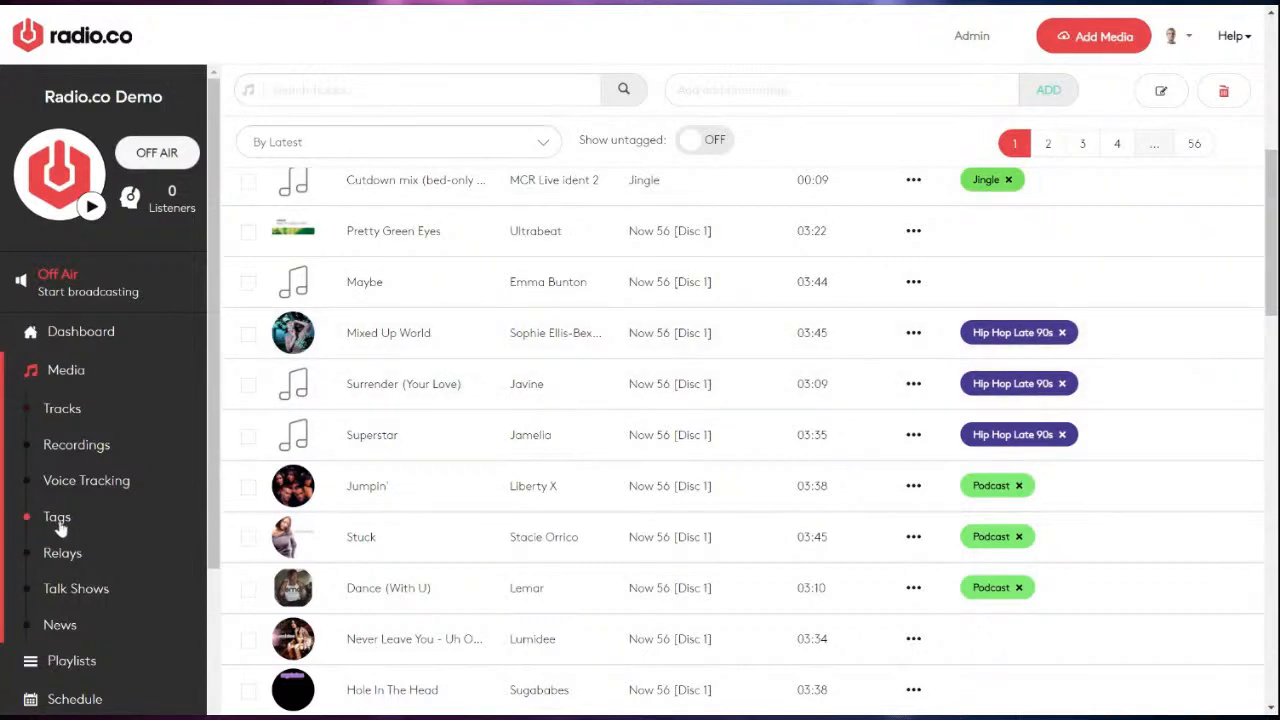
scroll(459, 473, down, 1)
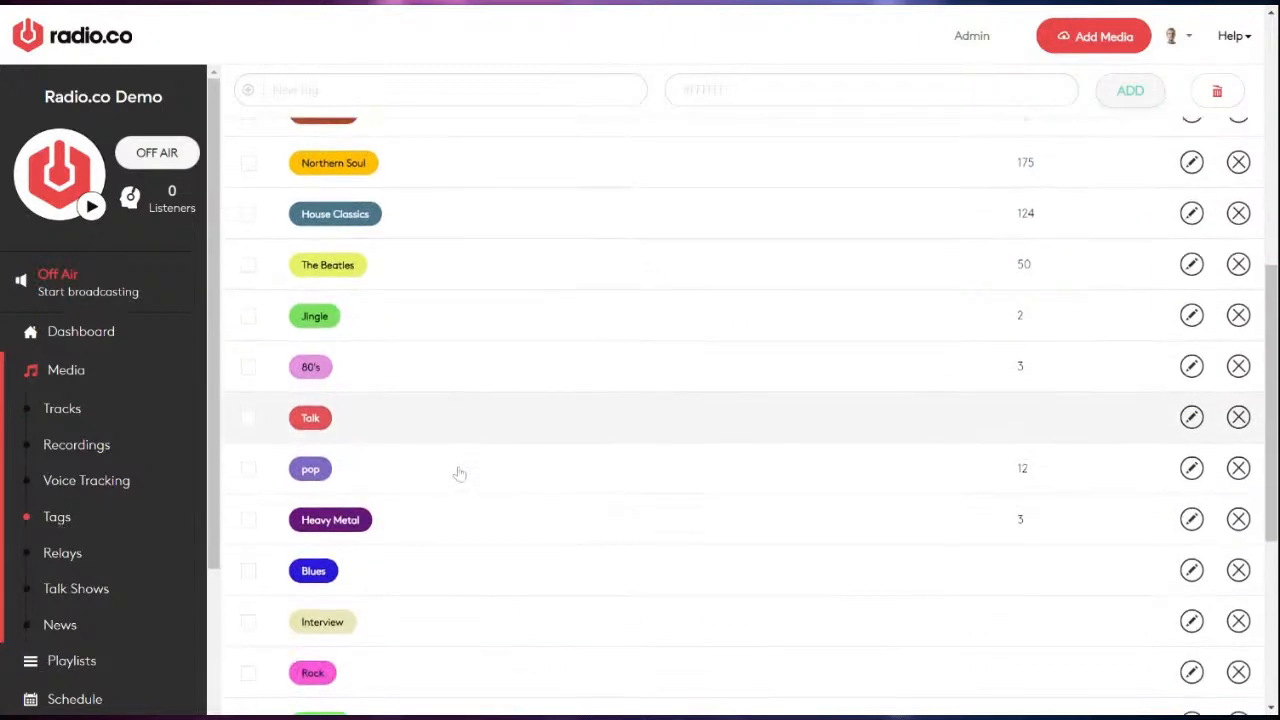
scroll(459, 473, up, 1)
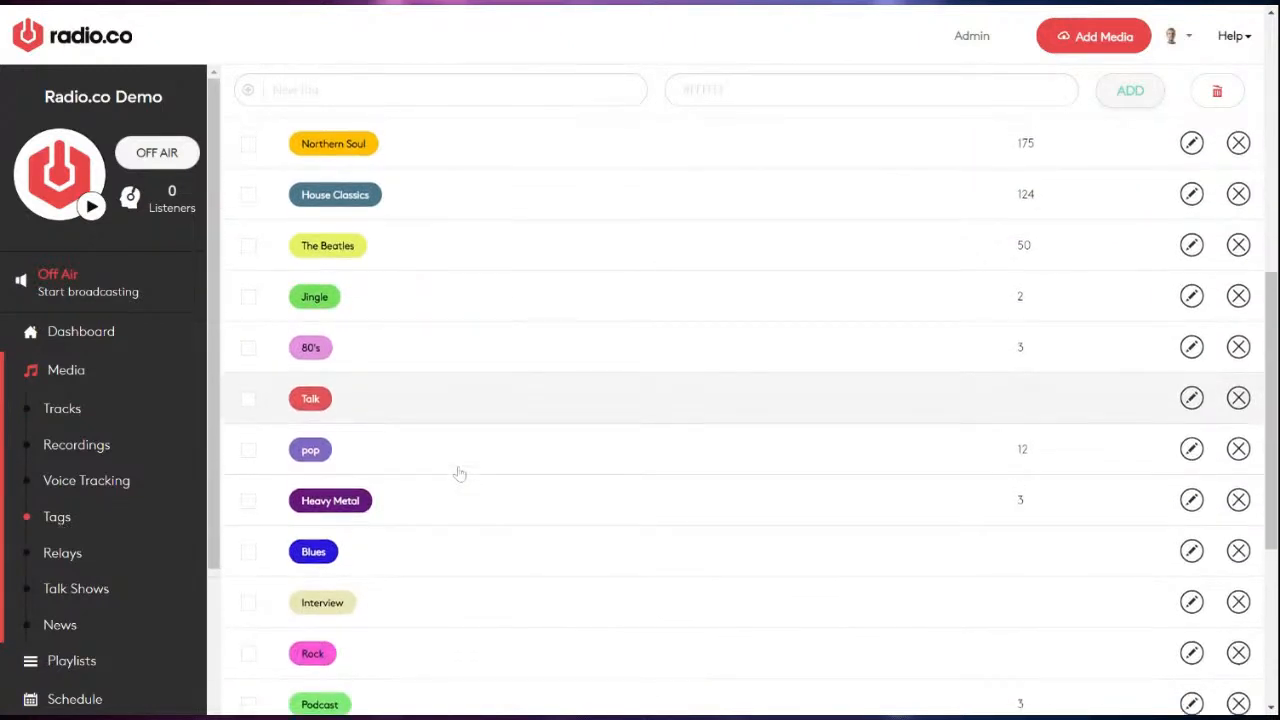
scroll(459, 473, up, 1)
scroll(459, 473, down, 5)
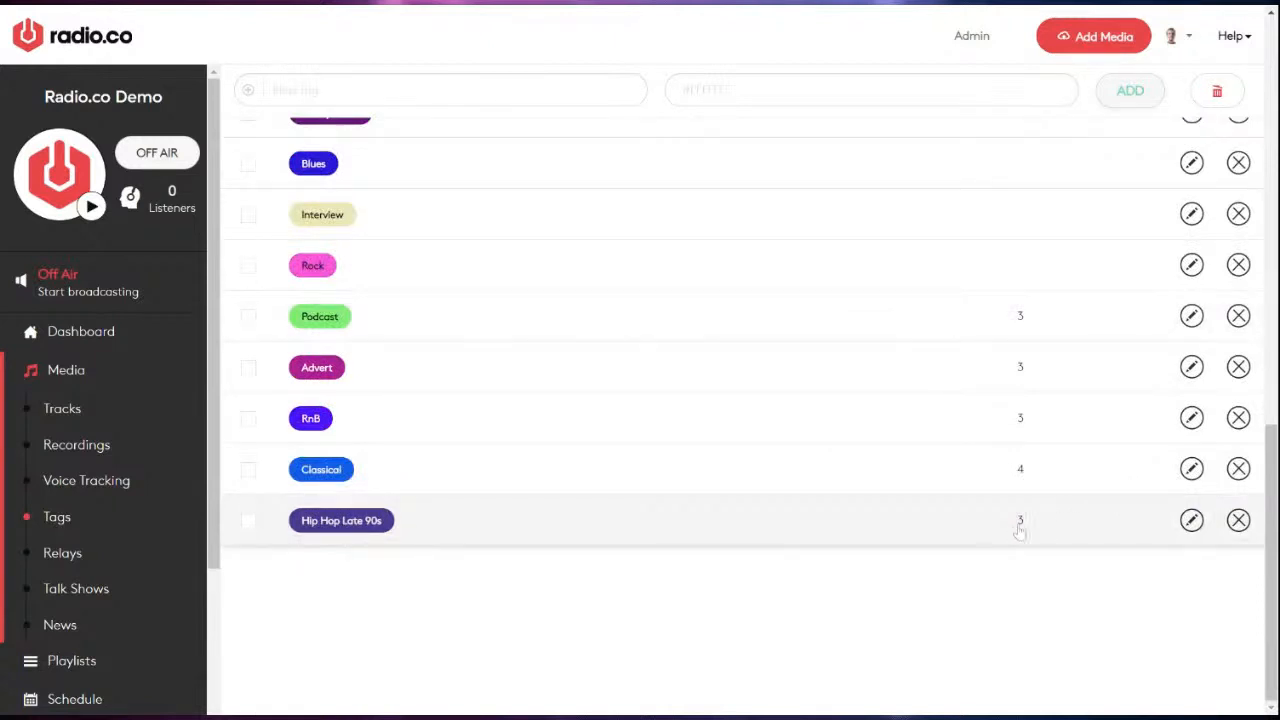
click(328, 530)
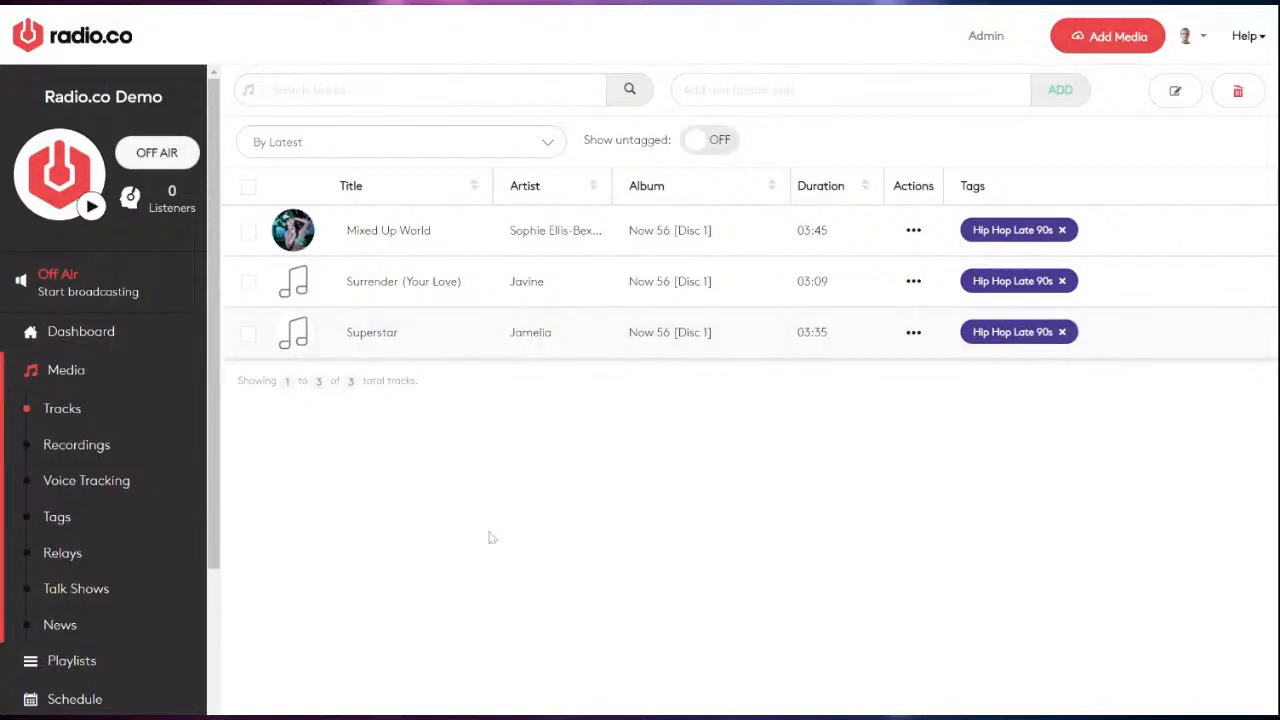
click(60, 524)
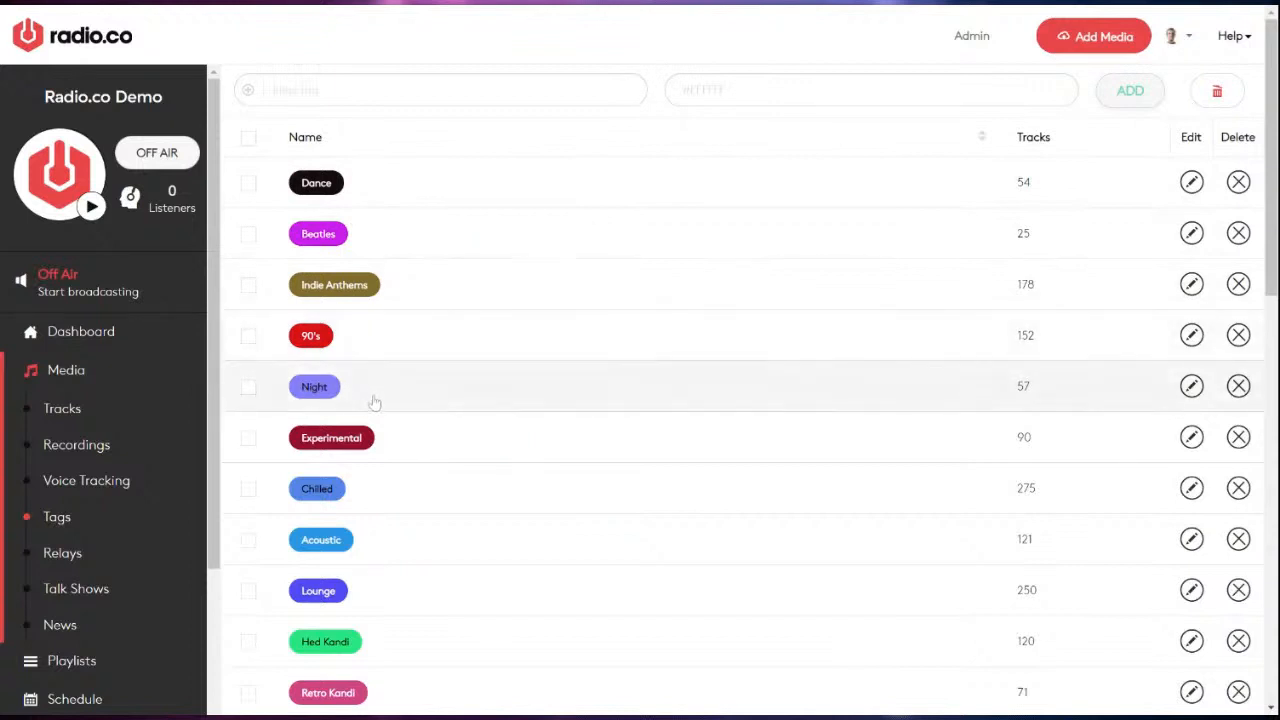
click(78, 415)
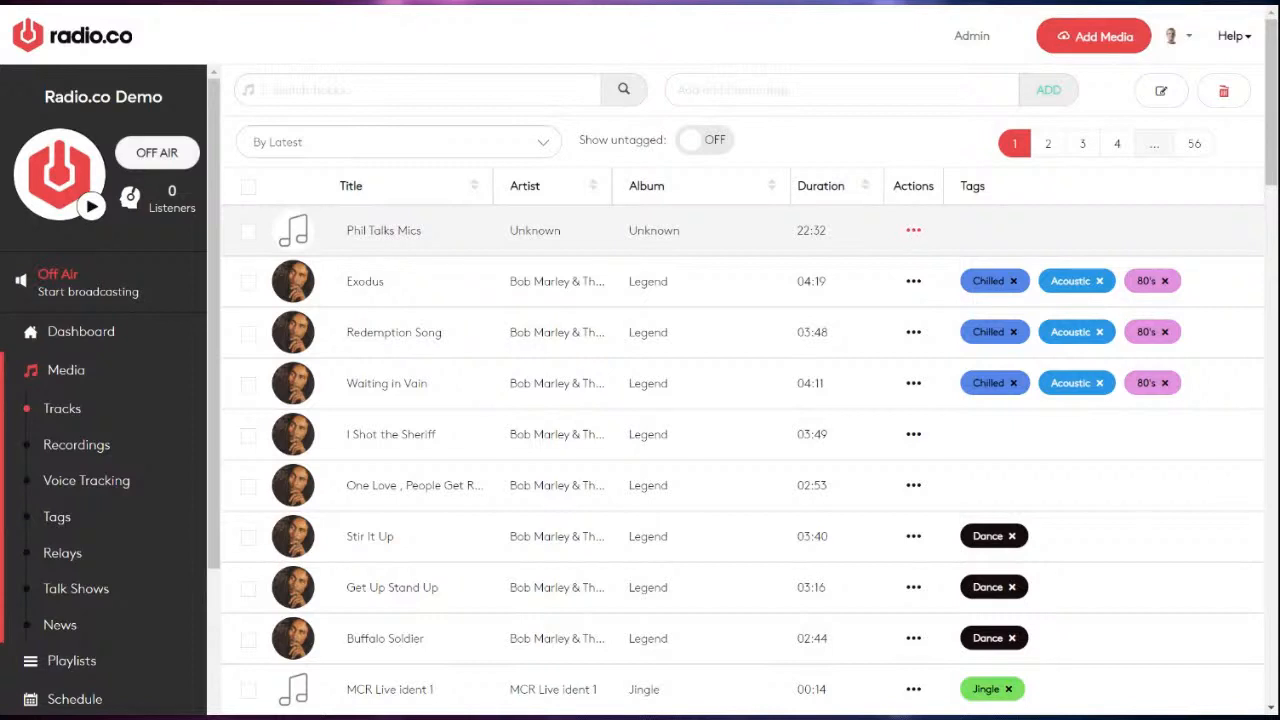
View the Mixcloud publishing form for the recording 14:00-03.11.2021 and cancel the upload
click(74, 450)
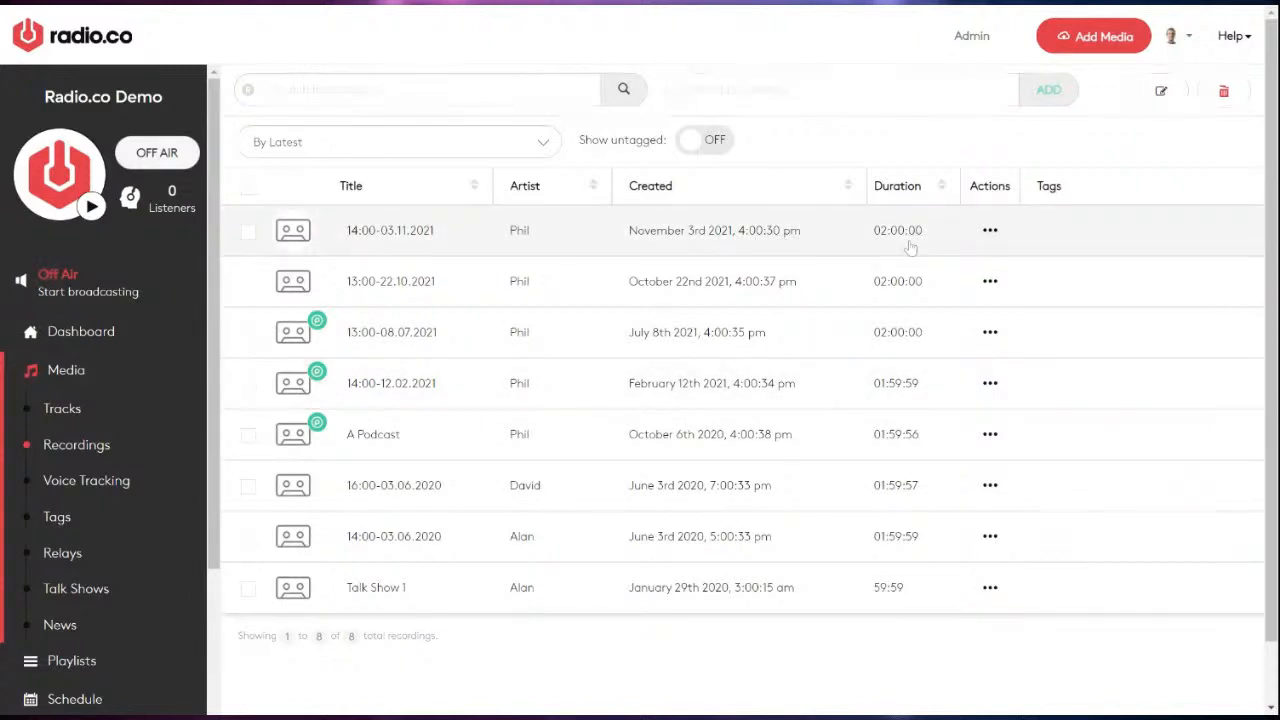
click(990, 232)
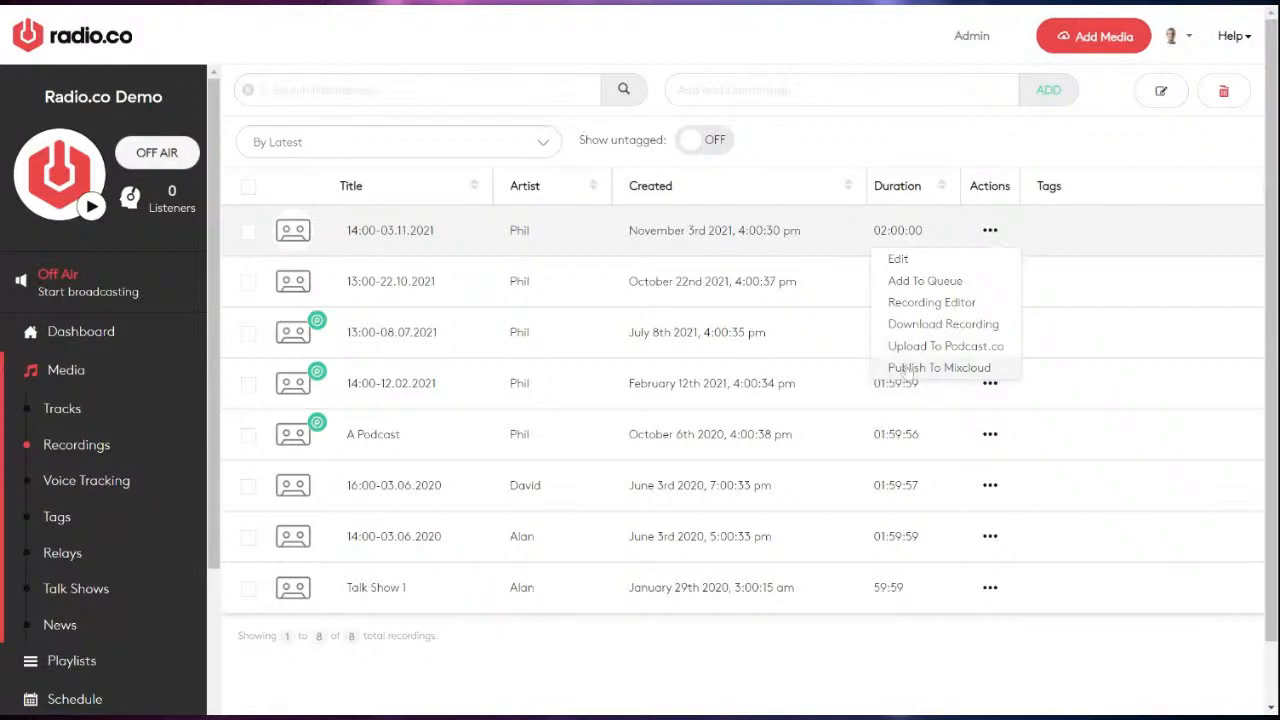
click(940, 368)
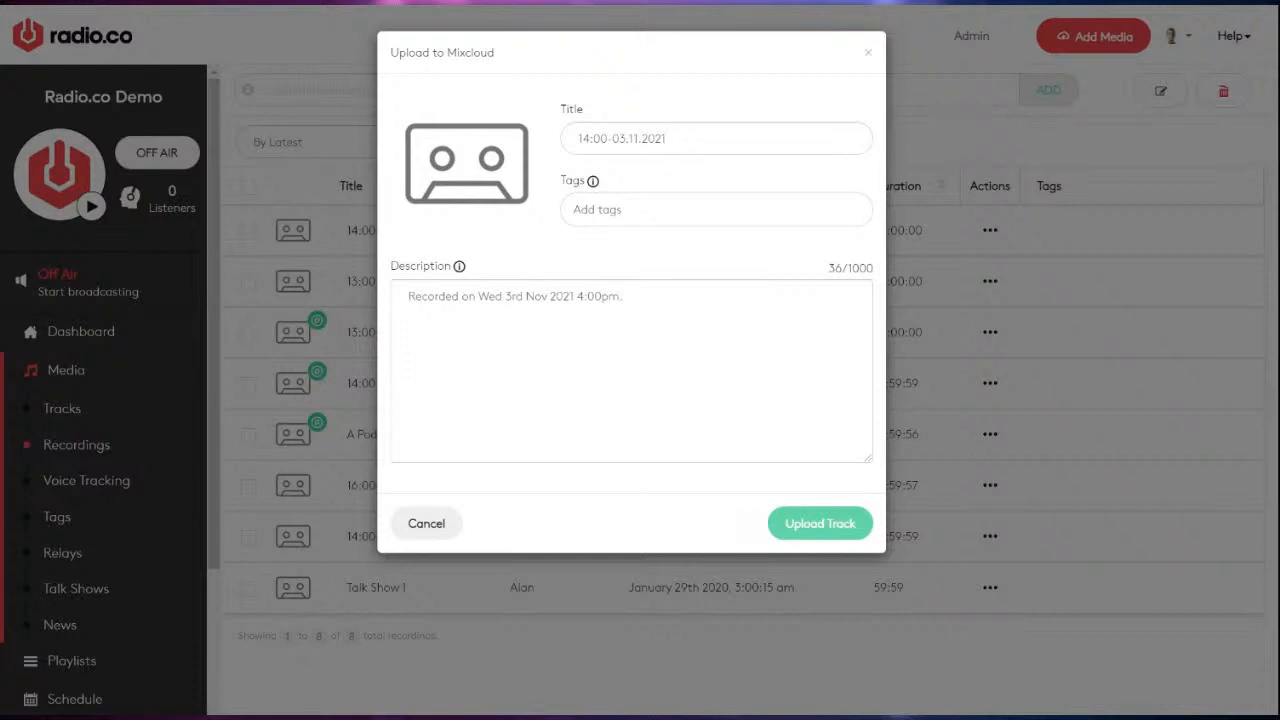
click(420, 523)
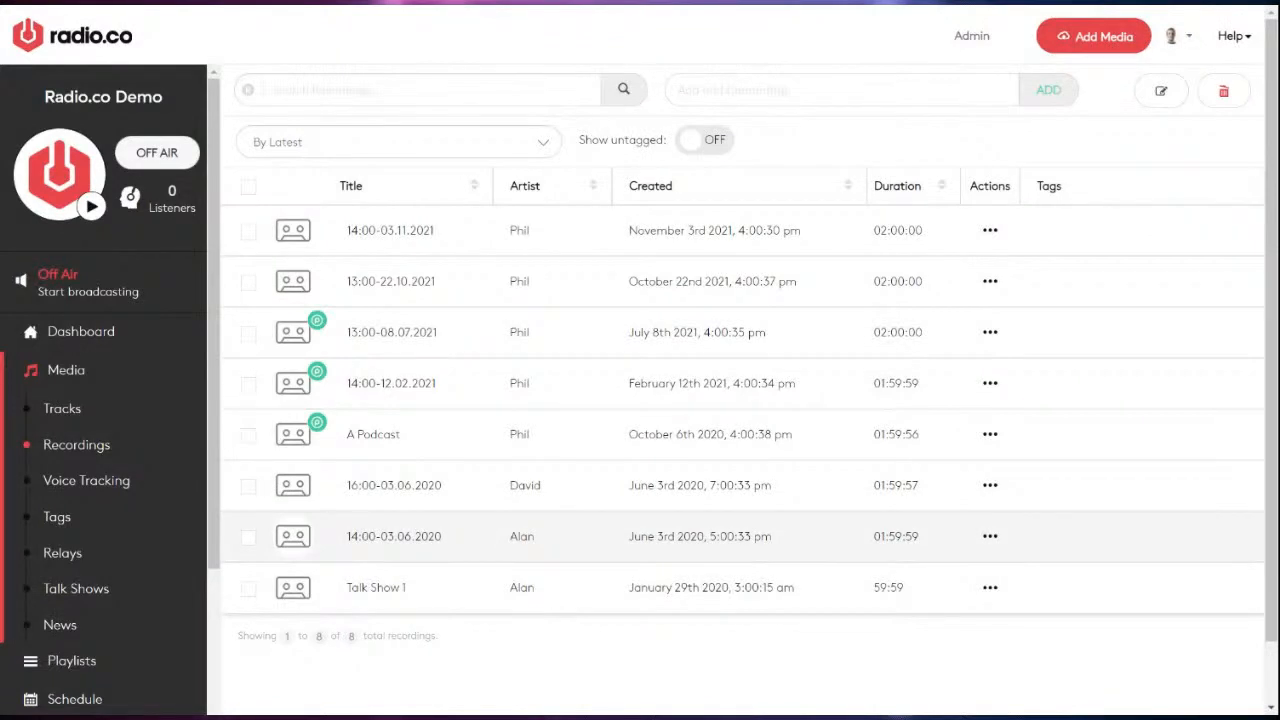
Look through the saved voice tracks and the list of relays
click(80, 482)
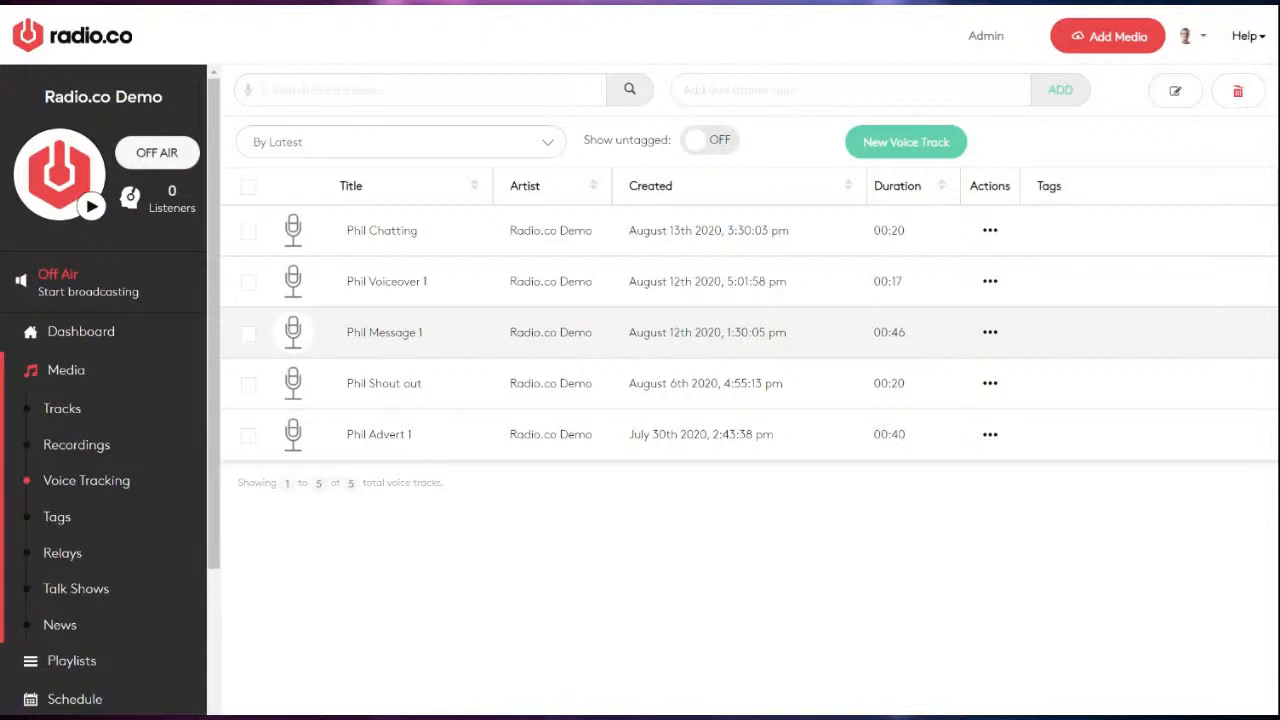
scroll(126, 514, down, 1)
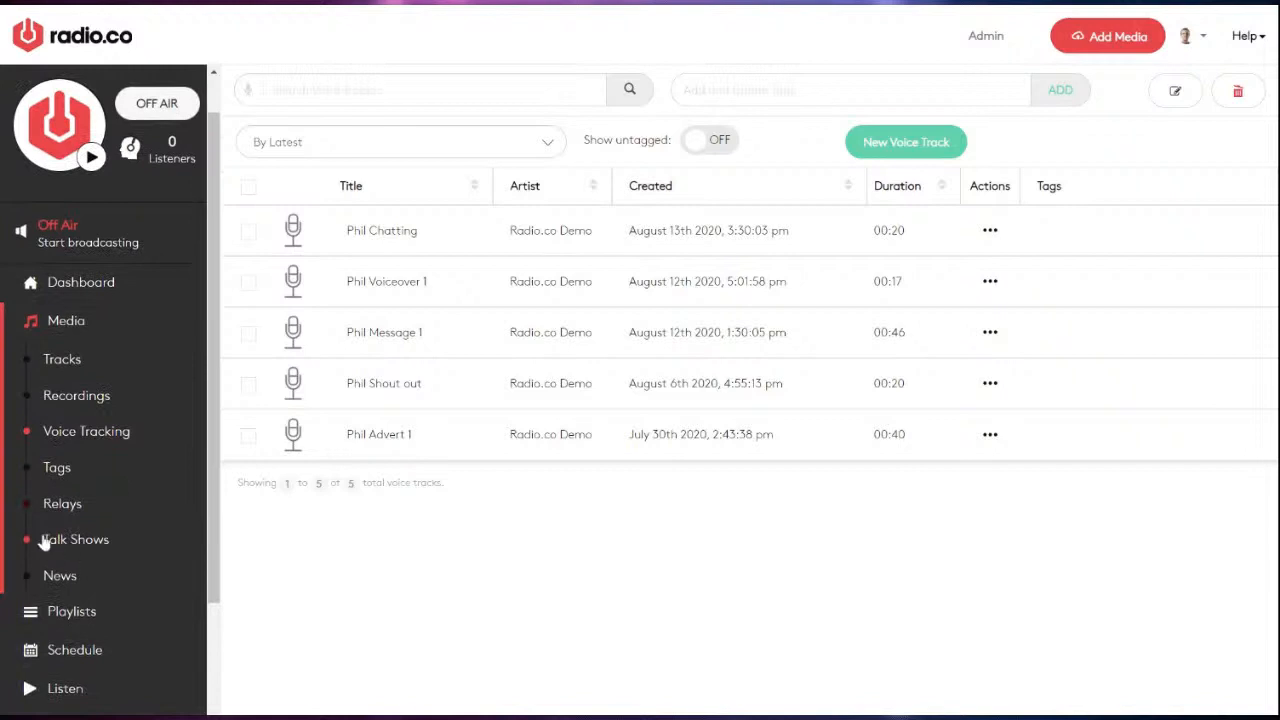
click(62, 505)
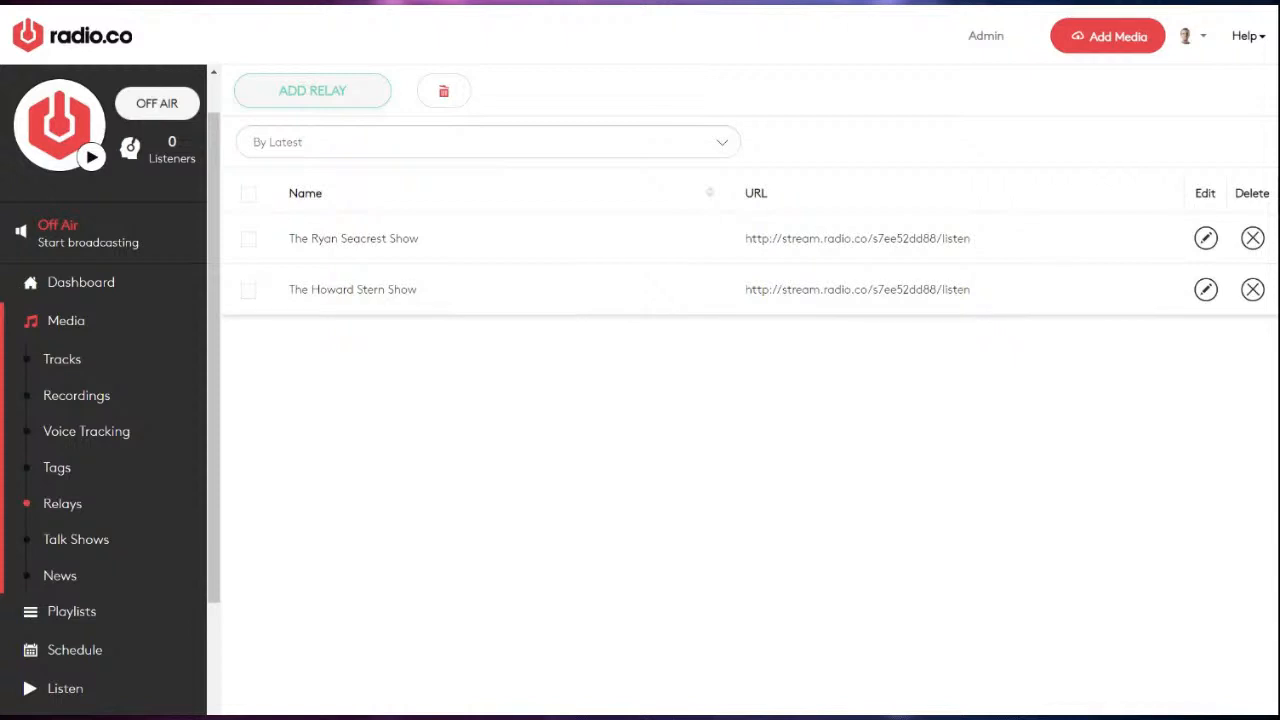
Examine the pending talk shows with their visitor links and sessions, down to the completed talks
click(78, 545)
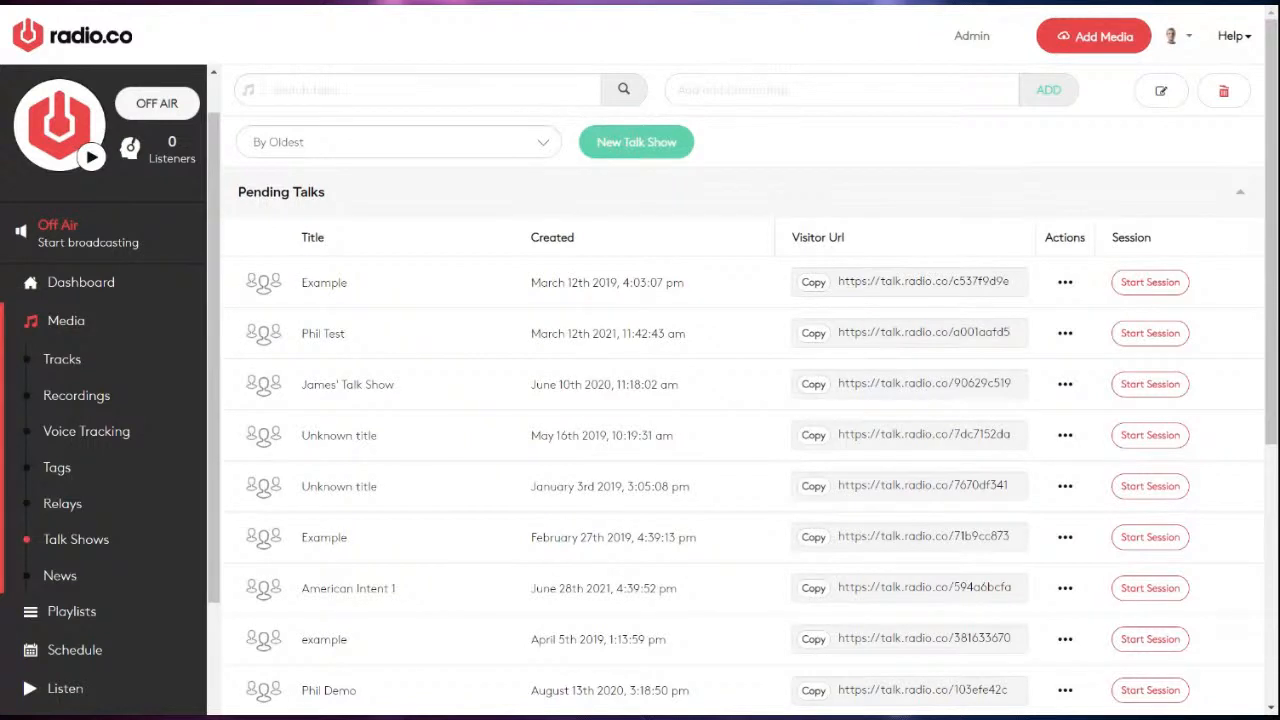
scroll(100, 500, down, 2)
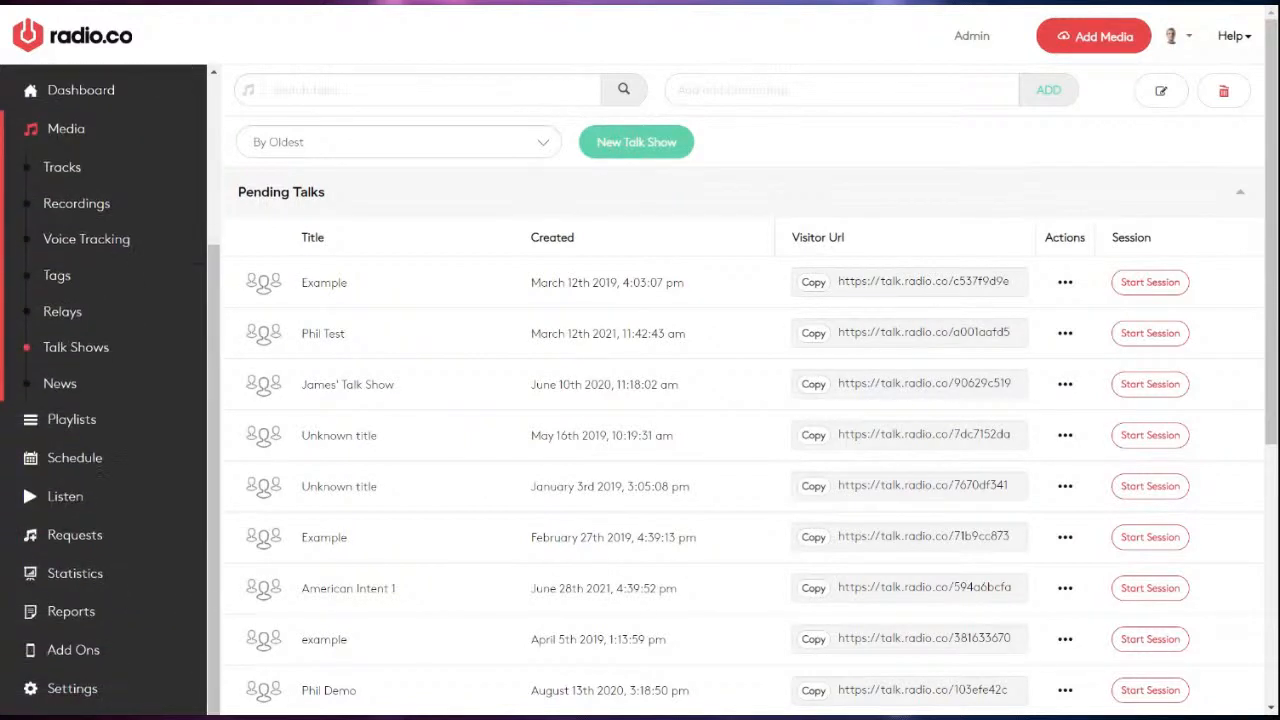
scroll(405, 503, down, 1)
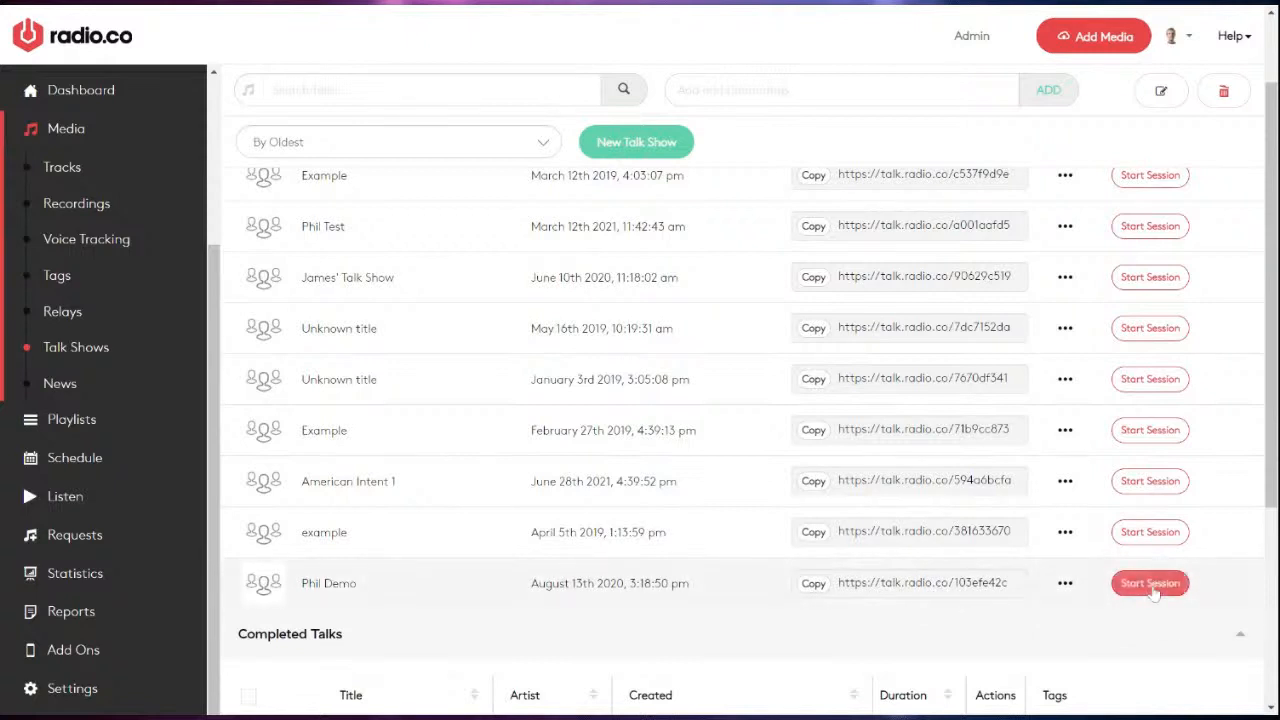
scroll(80, 274, up, 2)
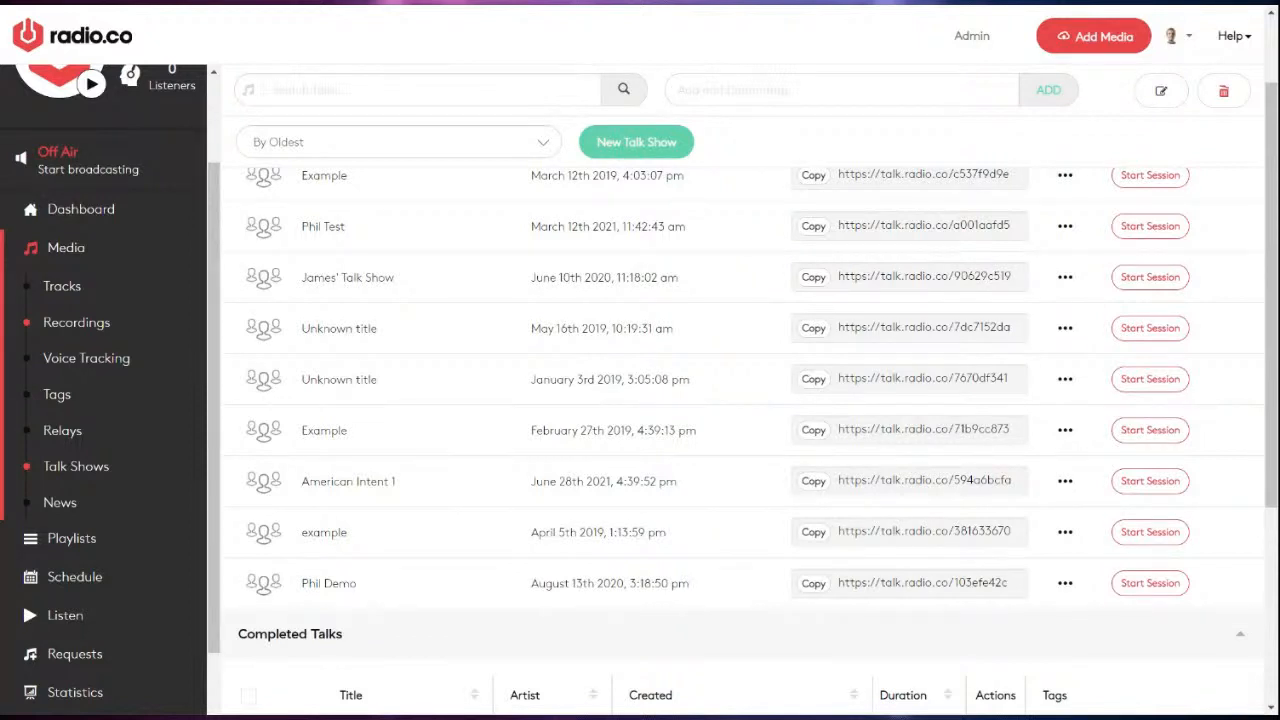
Examine the news bulletin builder and its frequency, day and metadata settings
click(57, 504)
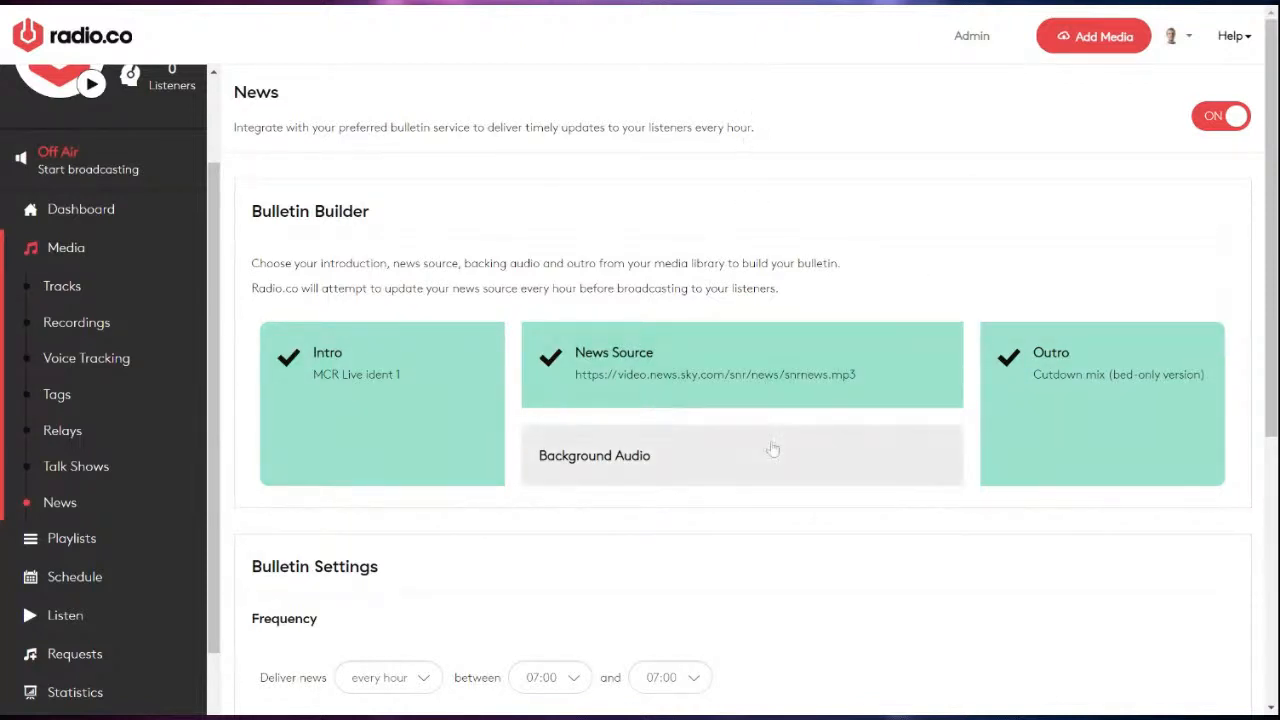
scroll(772, 451, down, 2)
scroll(772, 451, down, 2)
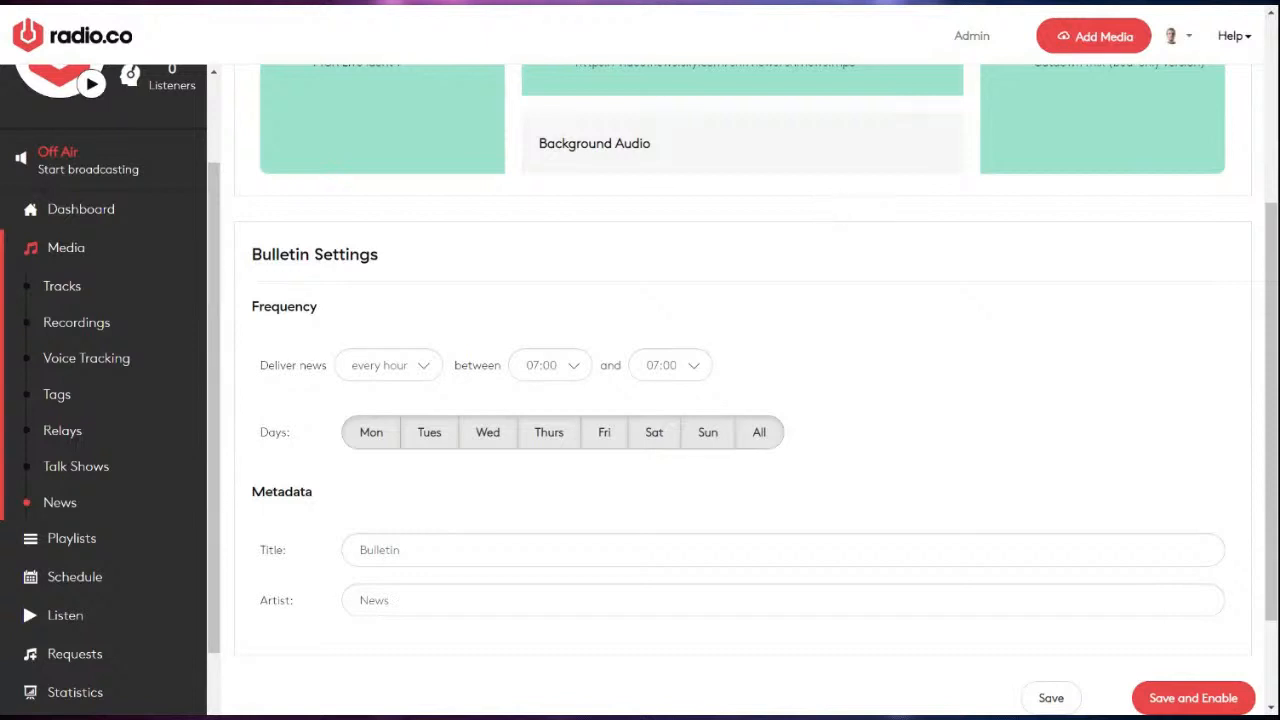
scroll(740, 200, up, 3)
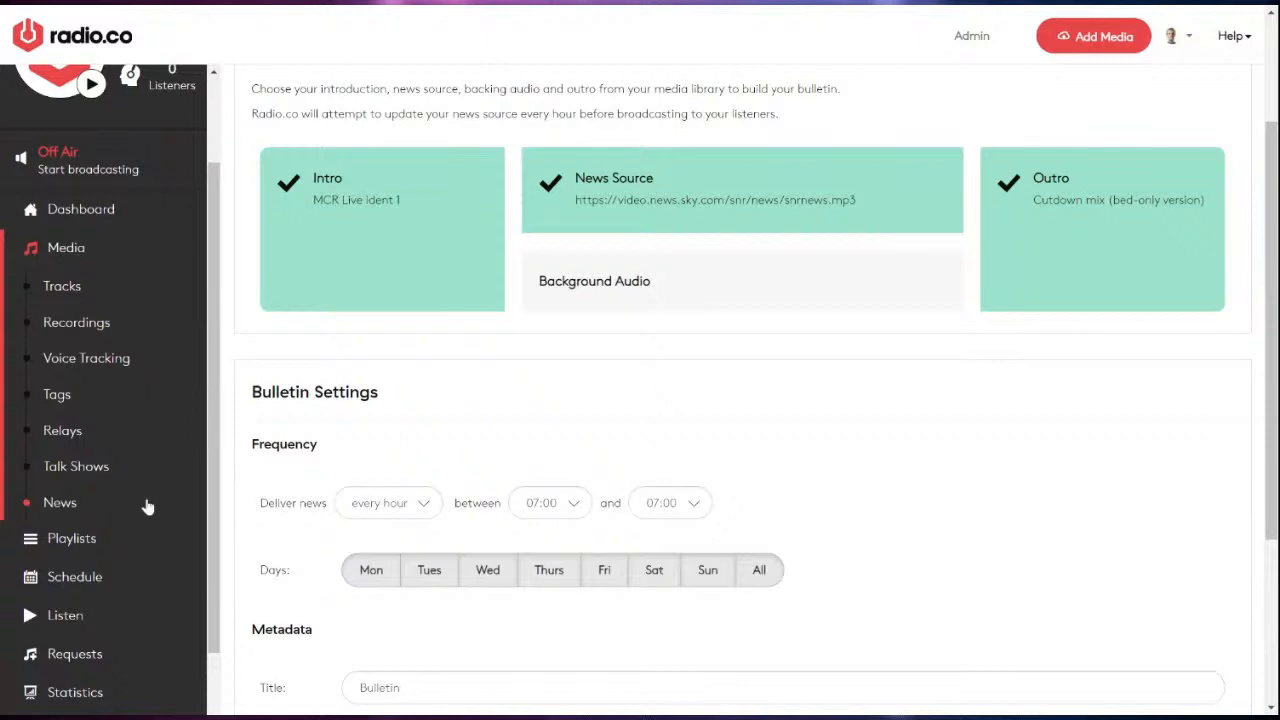
Create a playlist named "Phil's Show" with the blue colour #1720e6
click(52, 545)
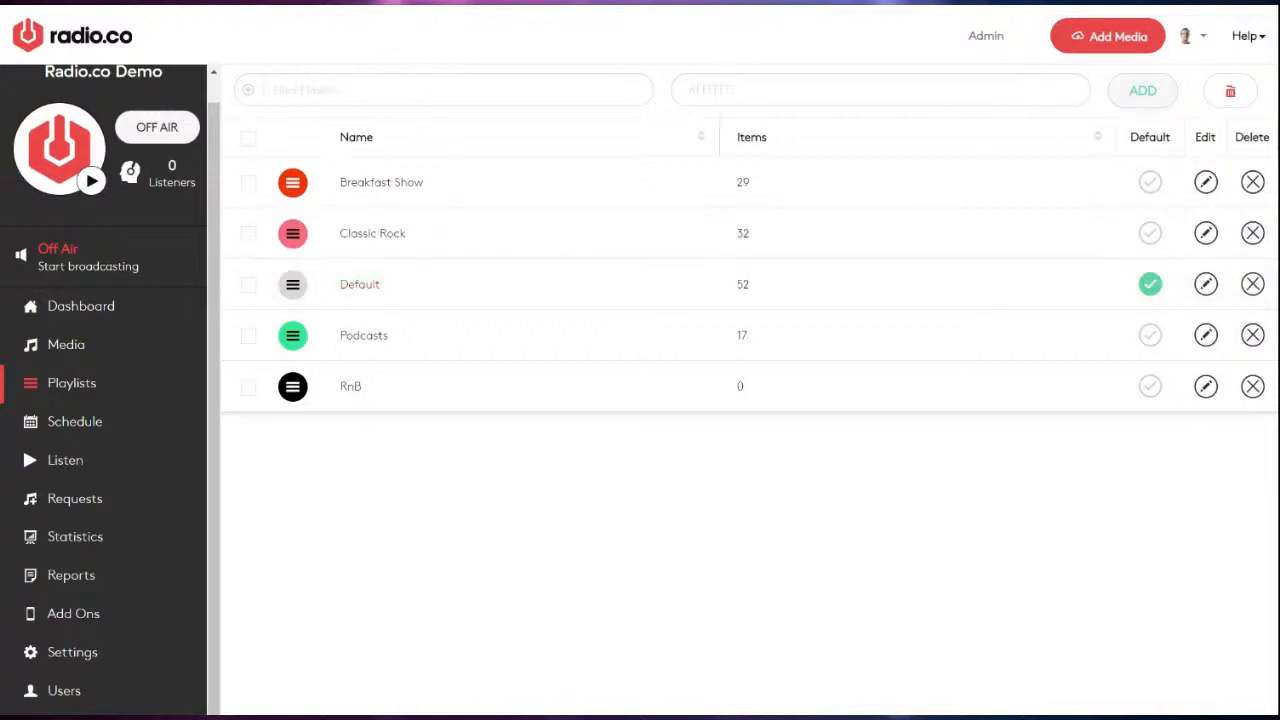
click(342, 90)
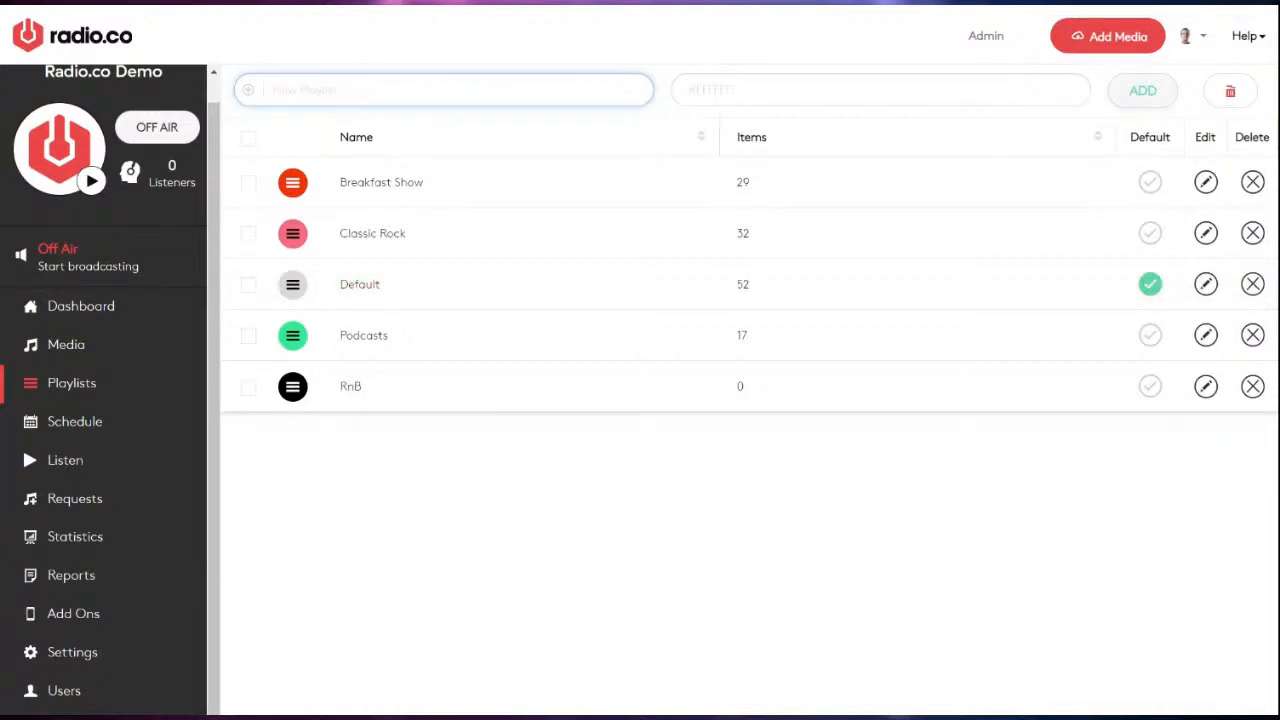
text(Phil's Show)
click(975, 90)
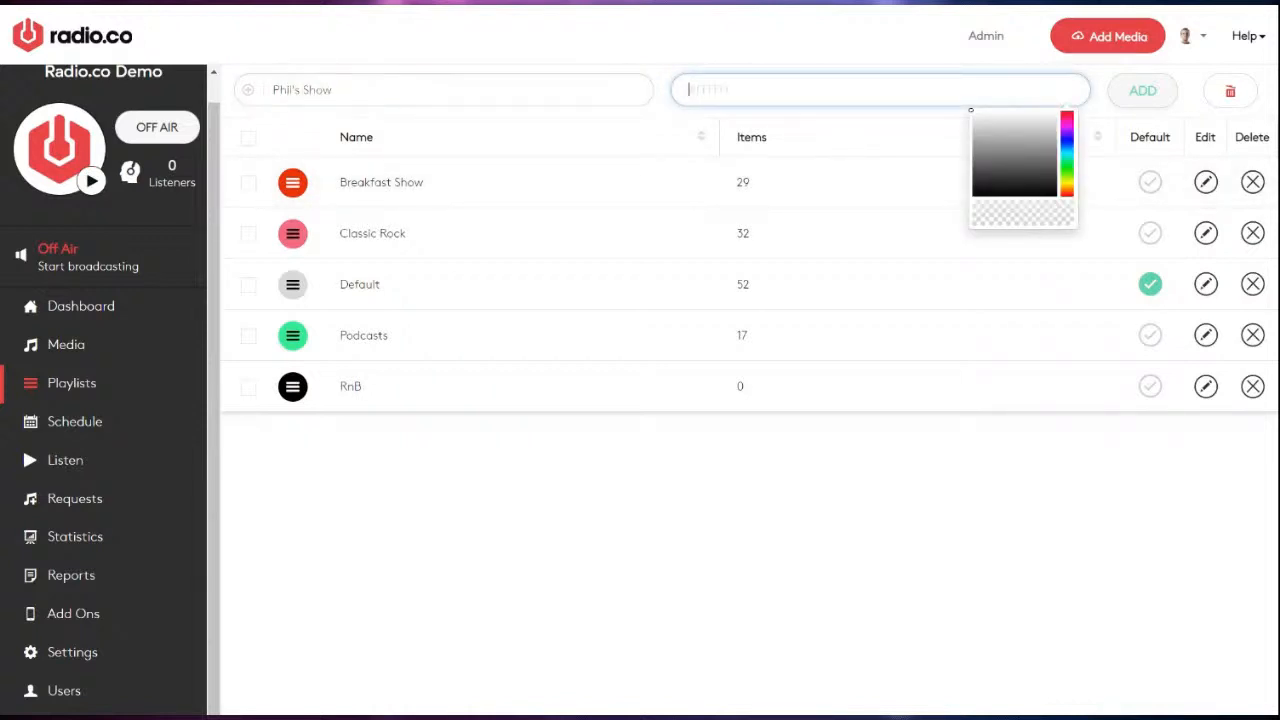
click(1066, 142)
click(1048, 120)
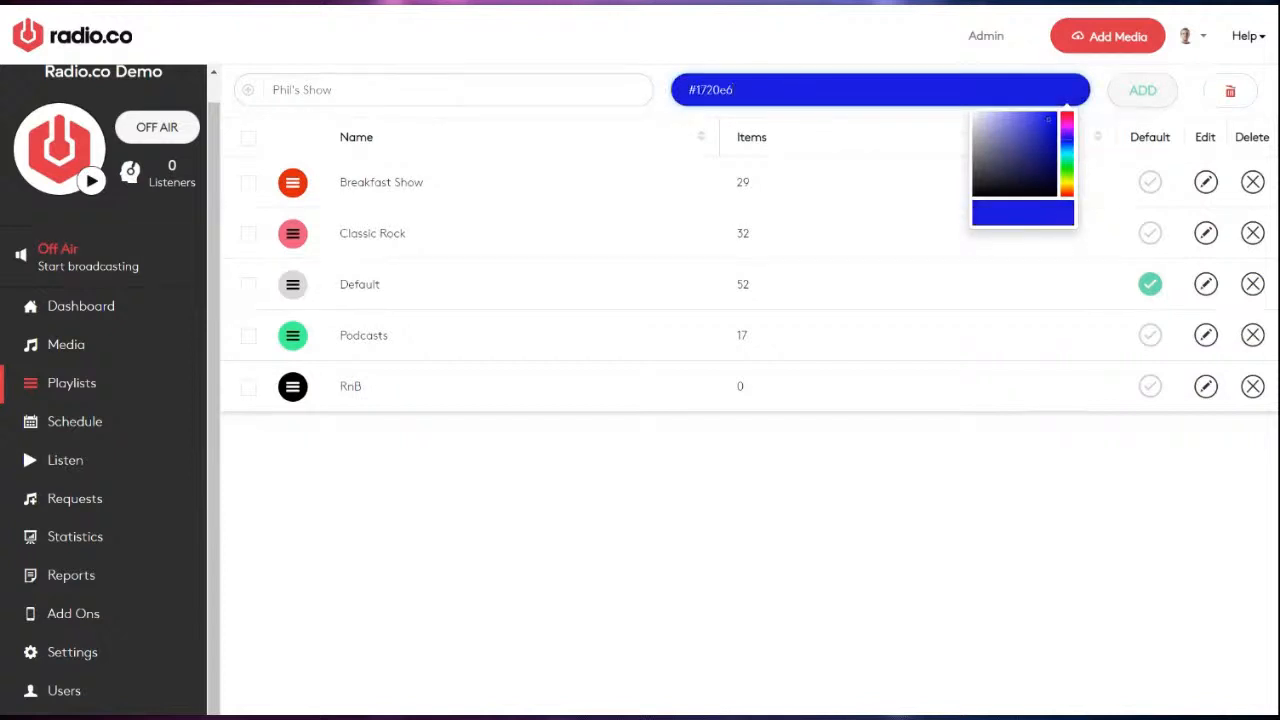
click(1147, 98)
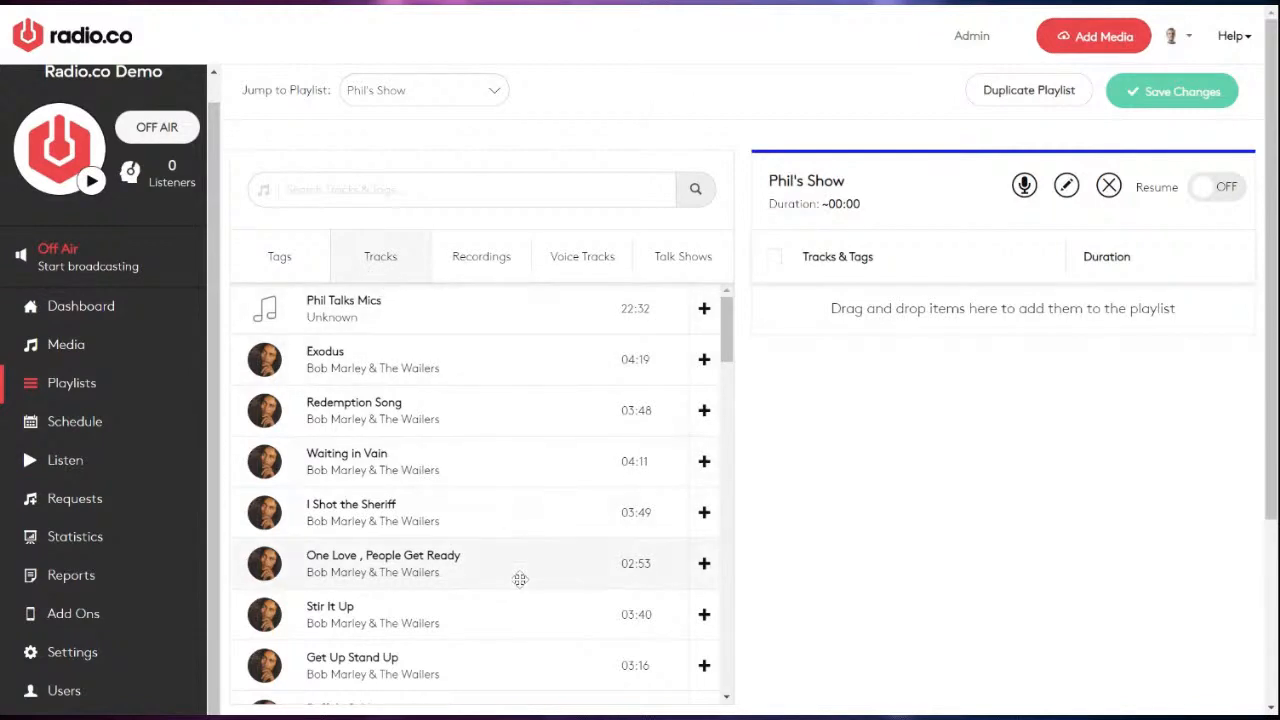
Add Phil Talks Mics, Exodus, Redemption Song, Waiting in Vain and I Shot the Sheriff to the playlist
scroll(520, 578, down, 3)
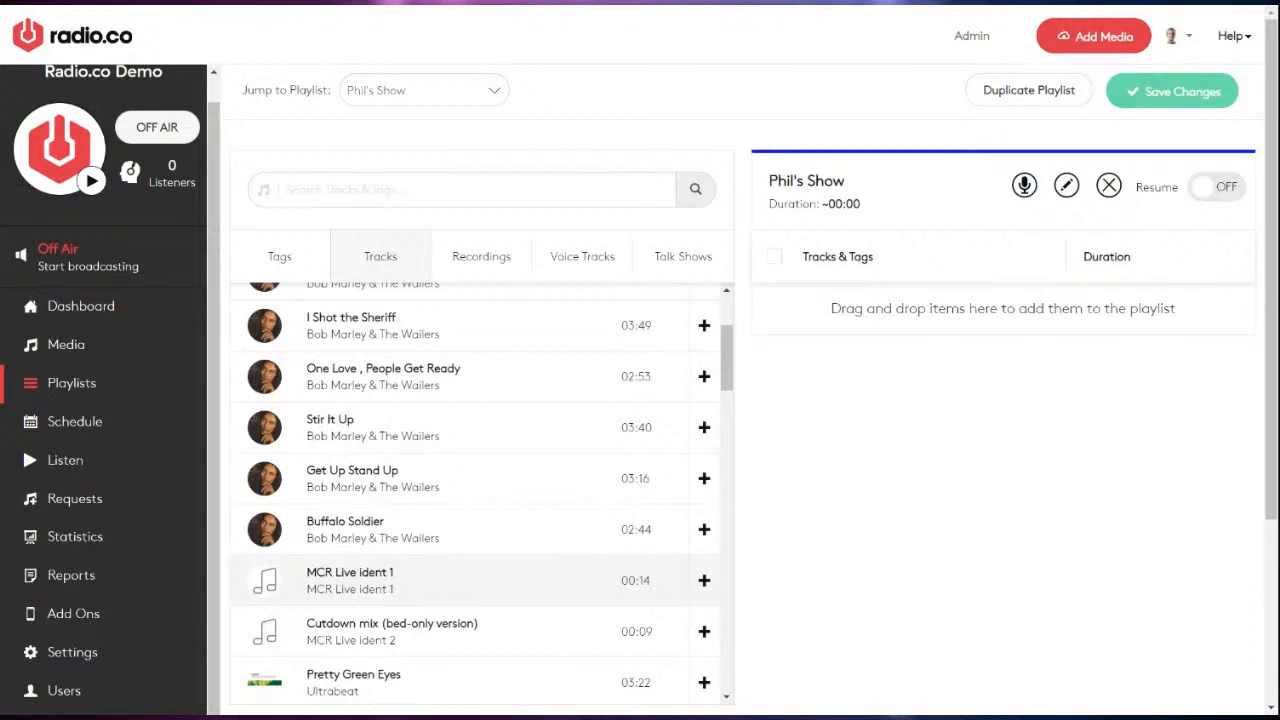
scroll(480, 494, up, 3)
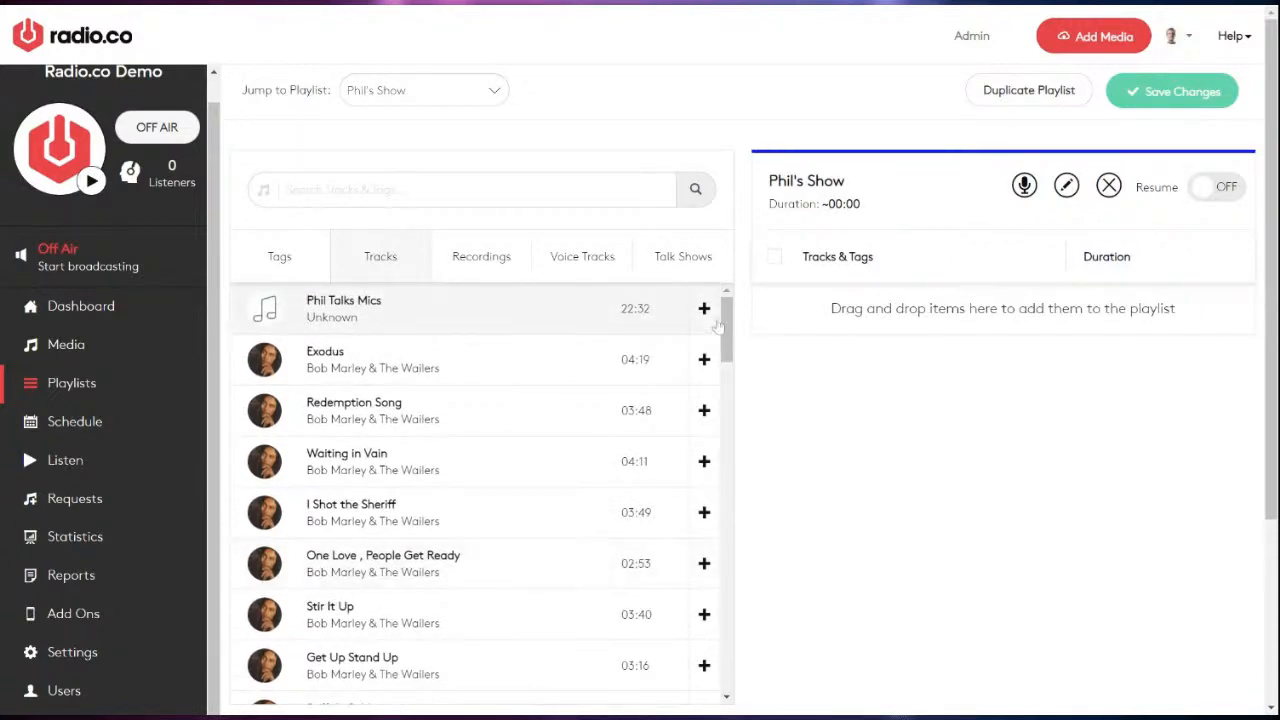
click(704, 309)
click(704, 359)
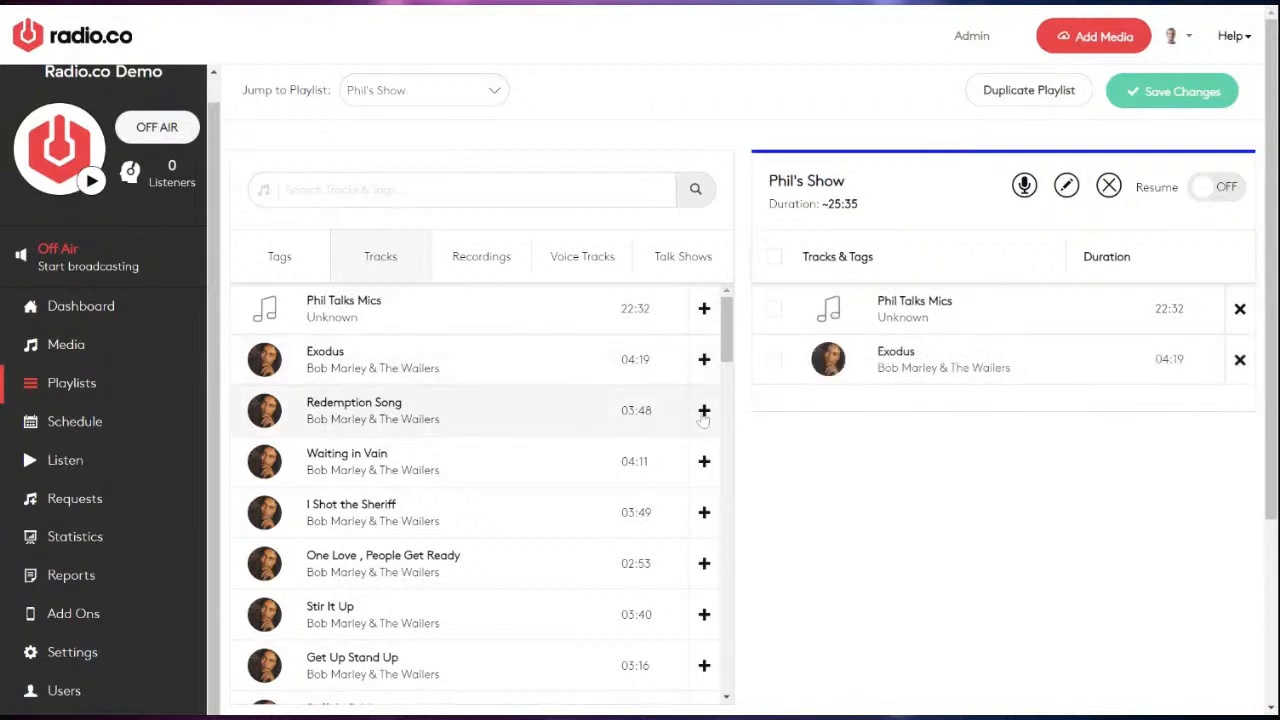
click(704, 410)
click(704, 461)
click(704, 512)
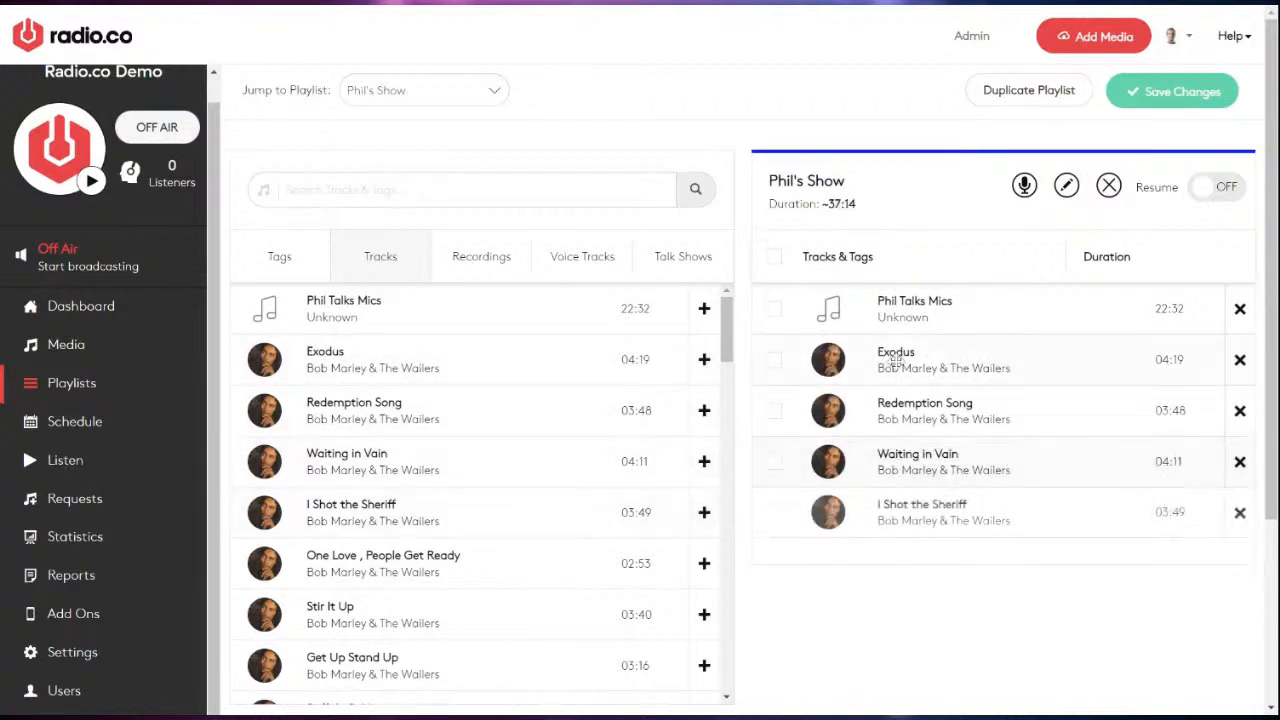
Add Buffalo Soldier and MCR Live ident 1 at the playlist's end, and insert the ident between the tracks from Exodus to I Shot the Sheriff
scroll(565, 490, down, 5)
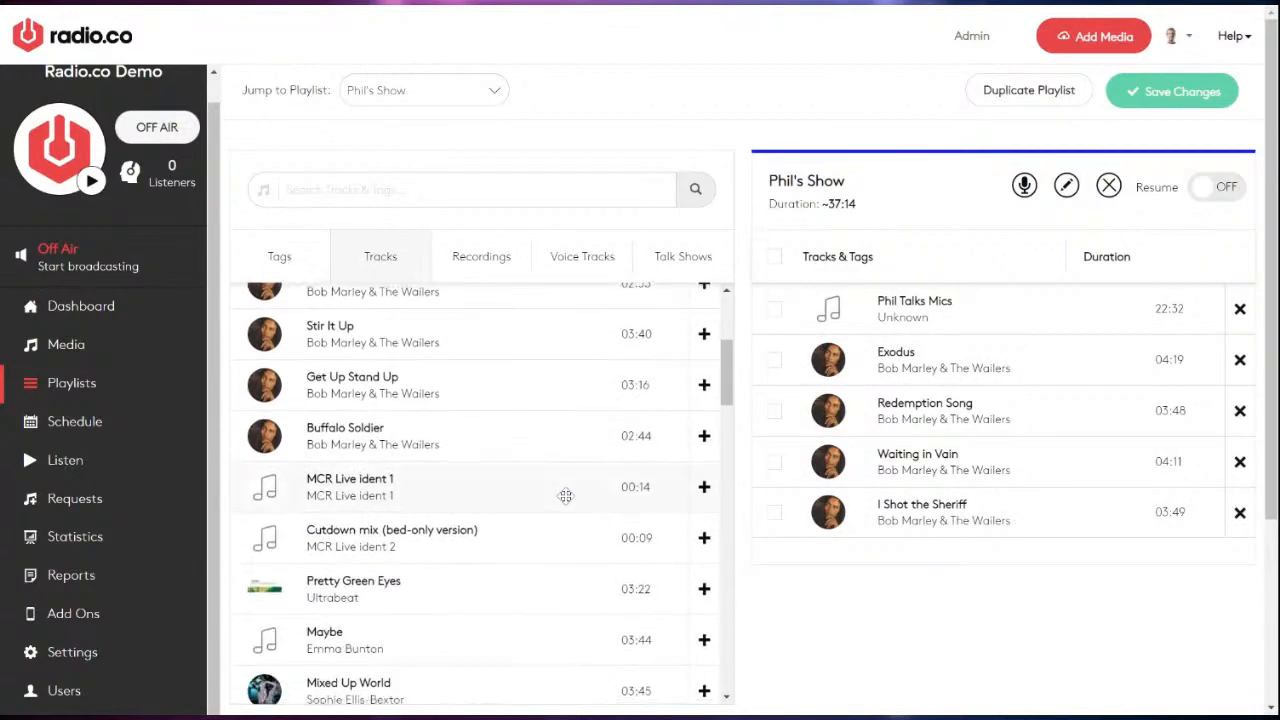
click(705, 436)
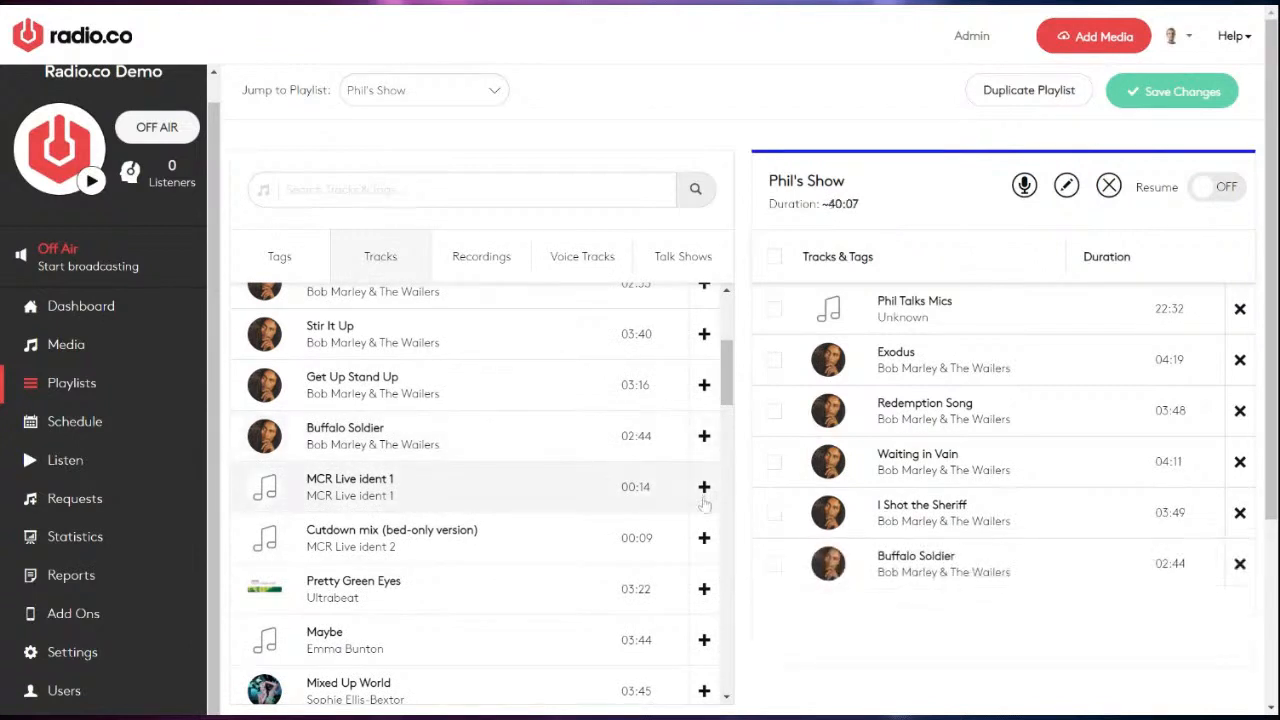
click(705, 498)
drag(371, 487, 679, 531)
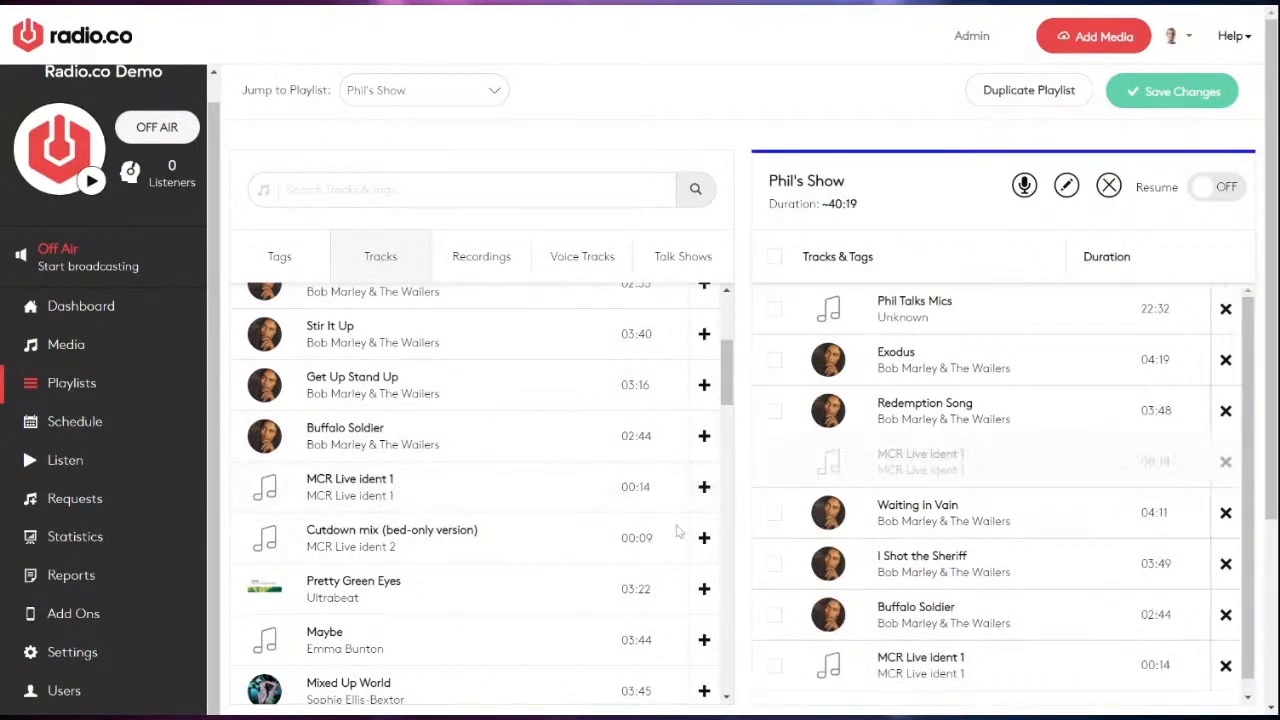
drag(457, 503, 850, 562)
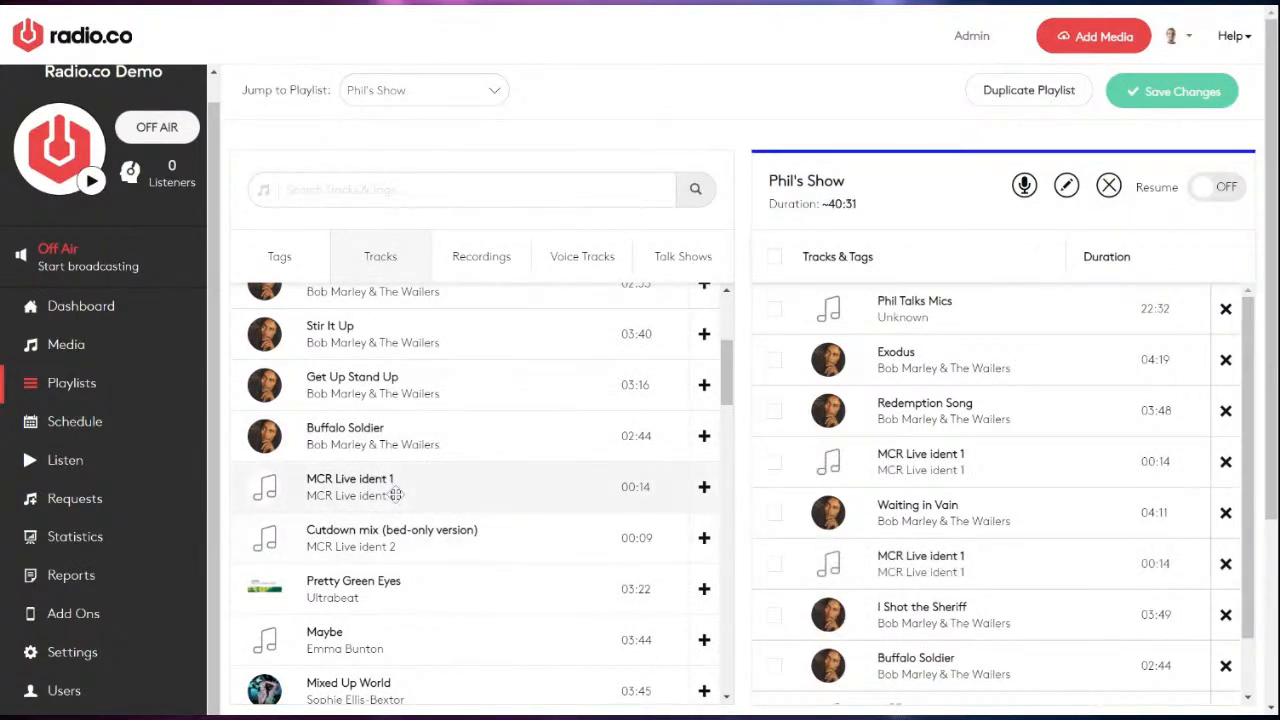
drag(396, 494, 1005, 434)
Append Pretty Green Eyes, Maybe, Mixed Up World, Surrender (Your Love), Superstar and Jumpin' to the playlist
scroll(560, 545, down, 3)
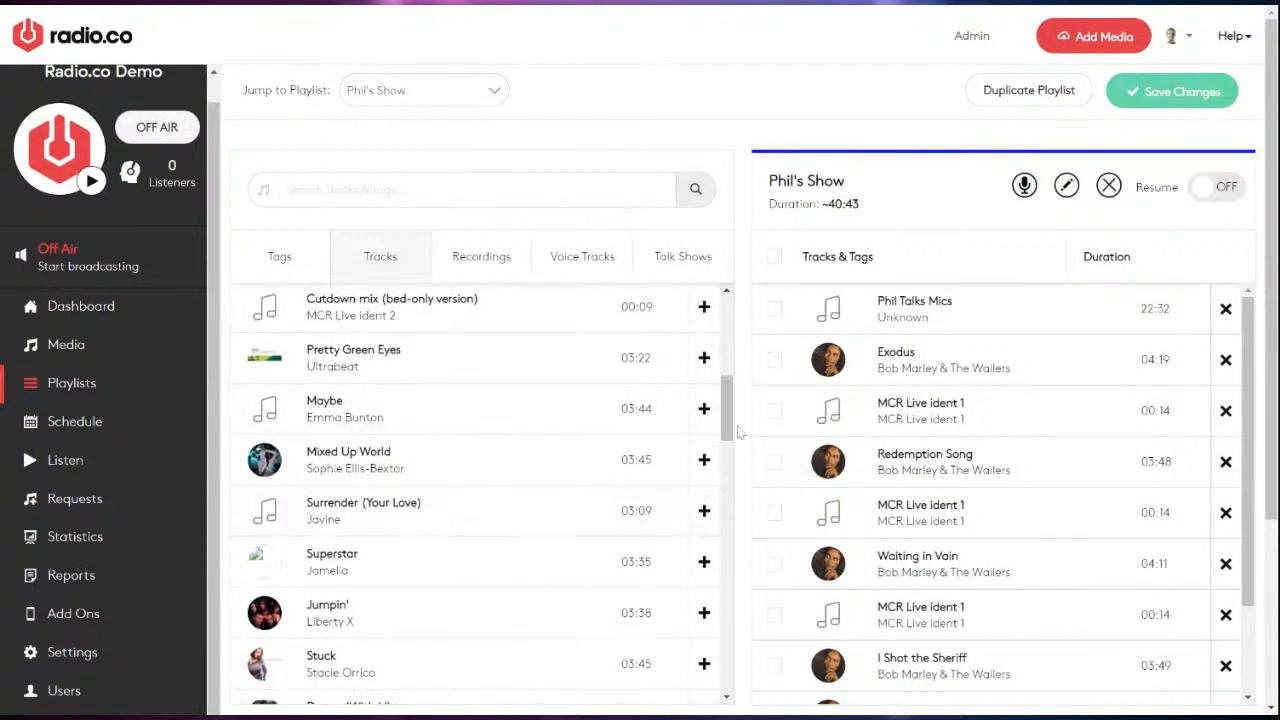
click(704, 357)
click(704, 408)
click(704, 459)
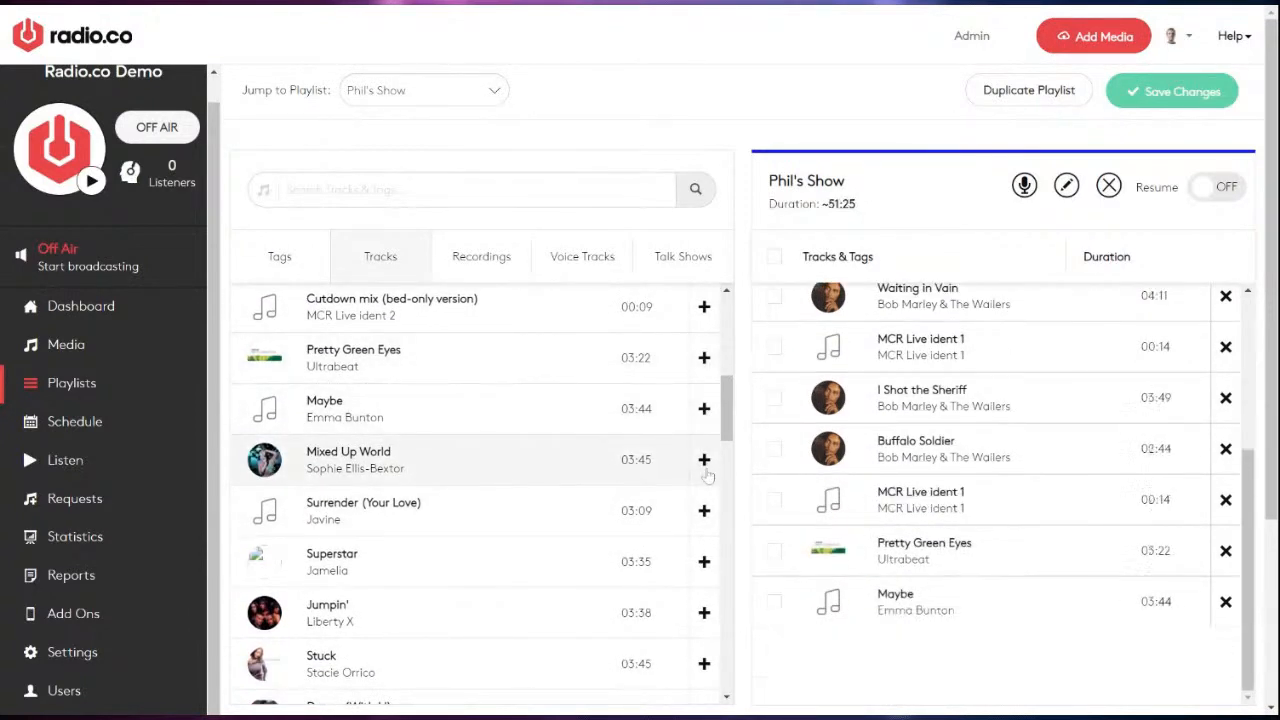
click(704, 510)
click(704, 561)
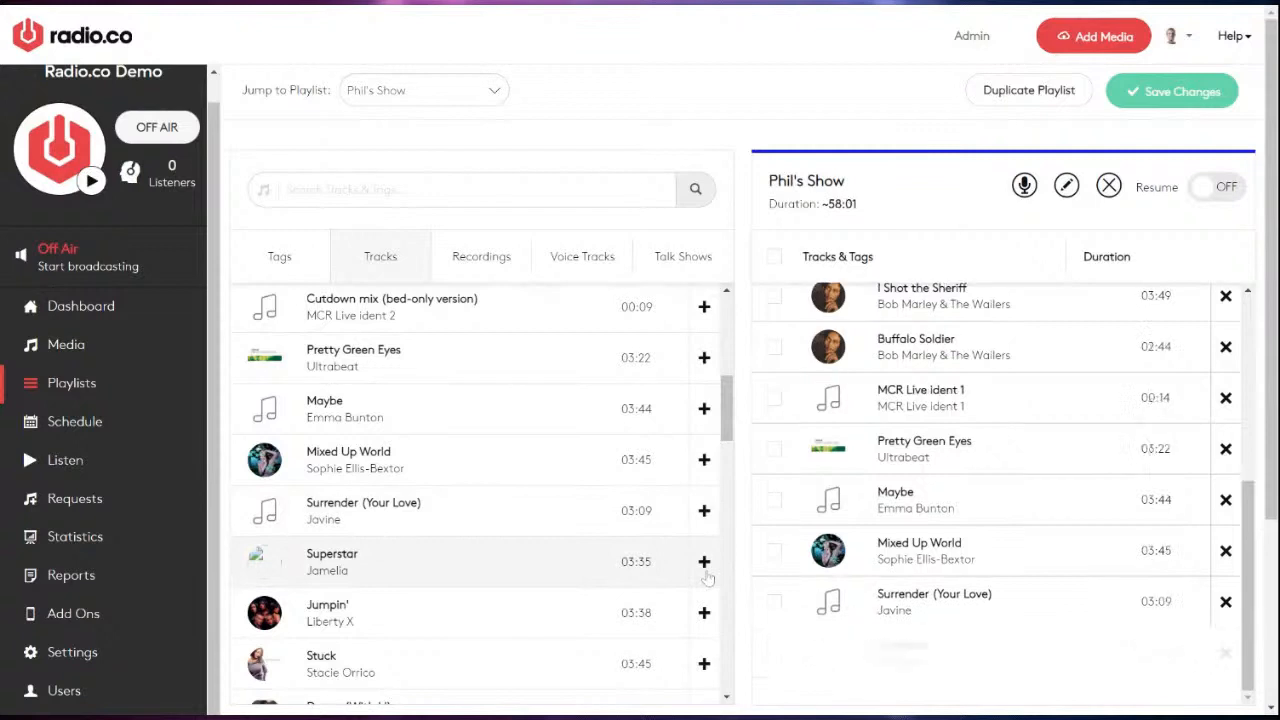
click(704, 613)
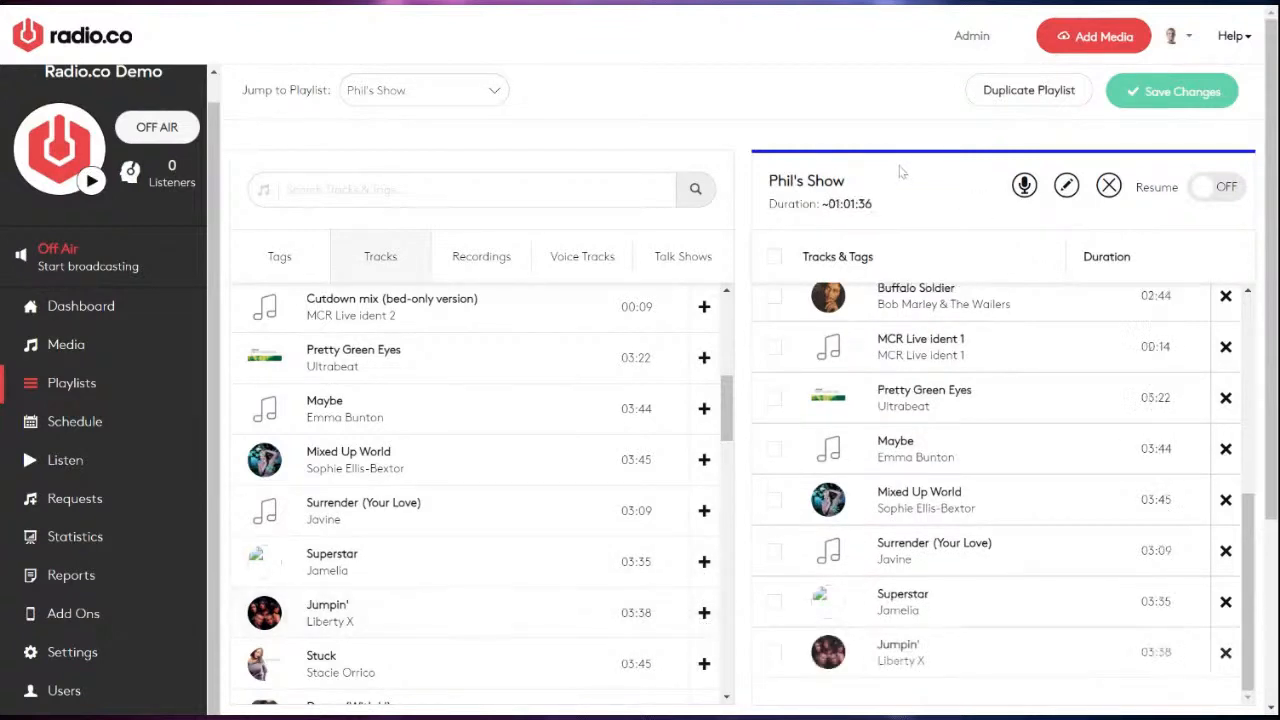
Append Dance (With U) and Never Leave You - Uh Ooh, Uh Oooh! to the playlist
scroll(610, 487, down, 2)
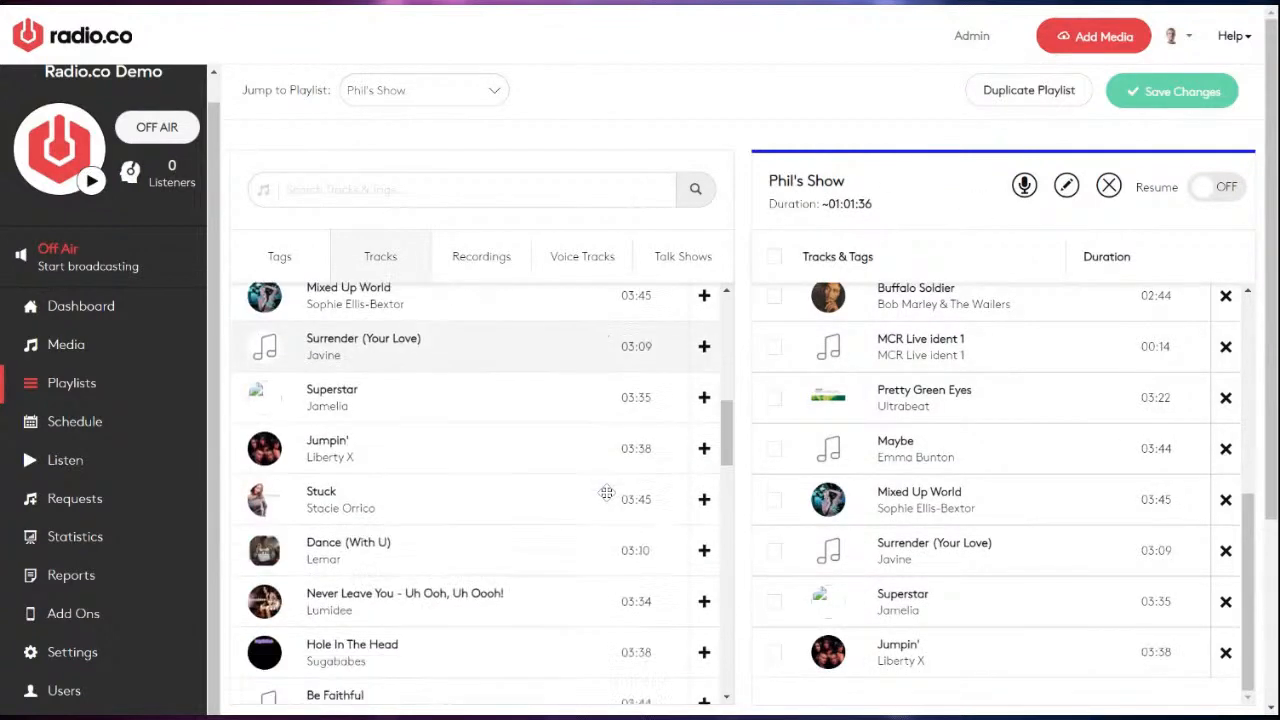
click(704, 528)
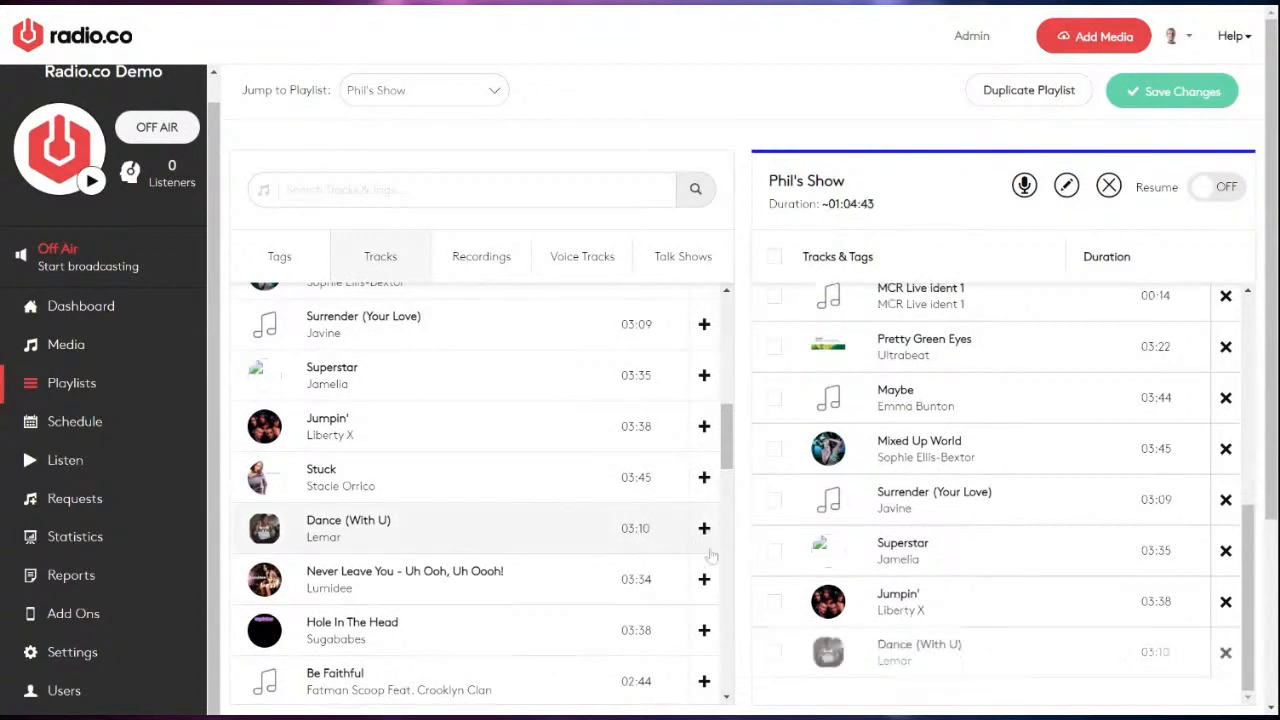
click(704, 579)
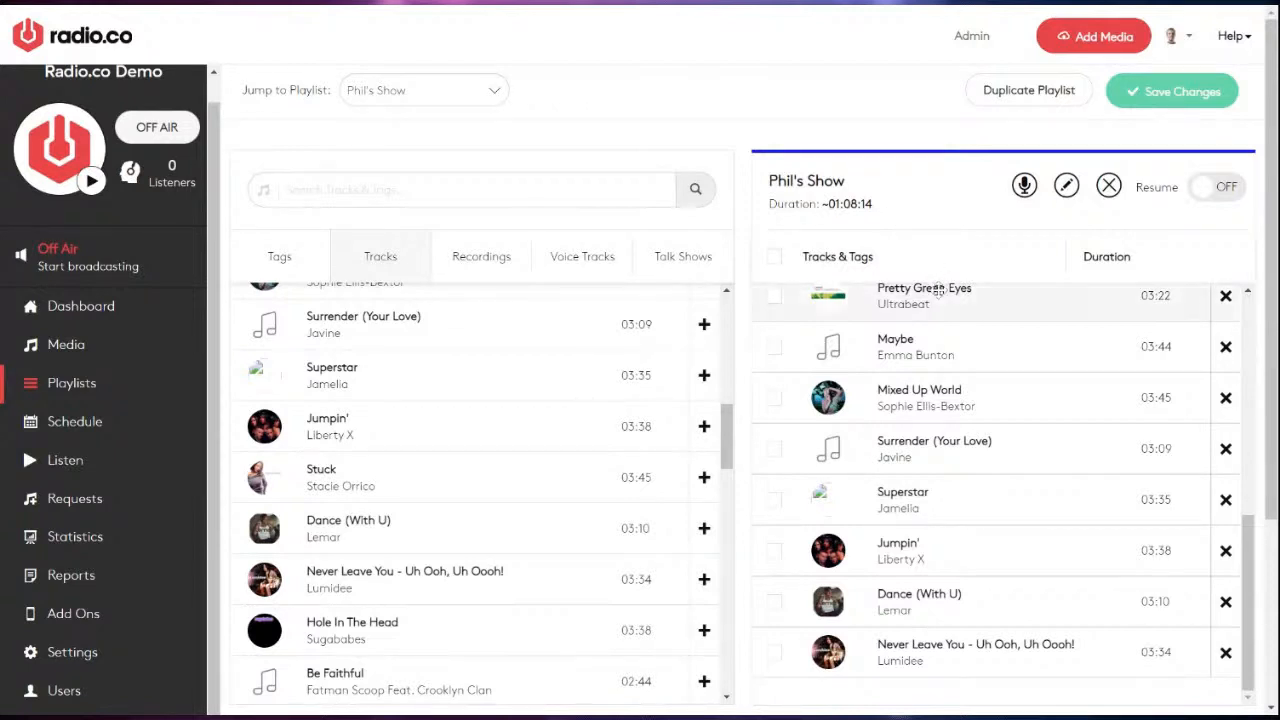
Reorder the playlist with Pretty Green Eyes after Superstar, Jumpin' after Exodus, and the first MCR Live ident 1 further down
drag(938, 290, 902, 310)
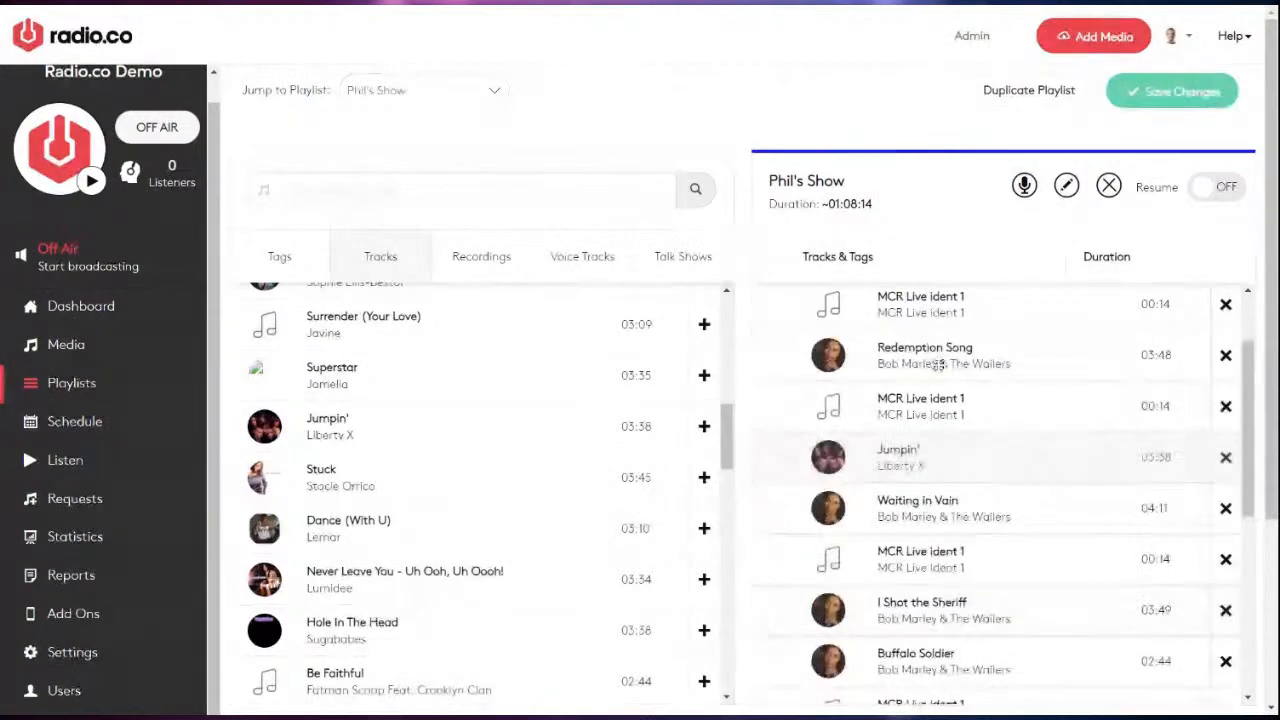
drag(948, 313, 950, 606)
drag(905, 455, 947, 345)
scroll(947, 346, up, 1)
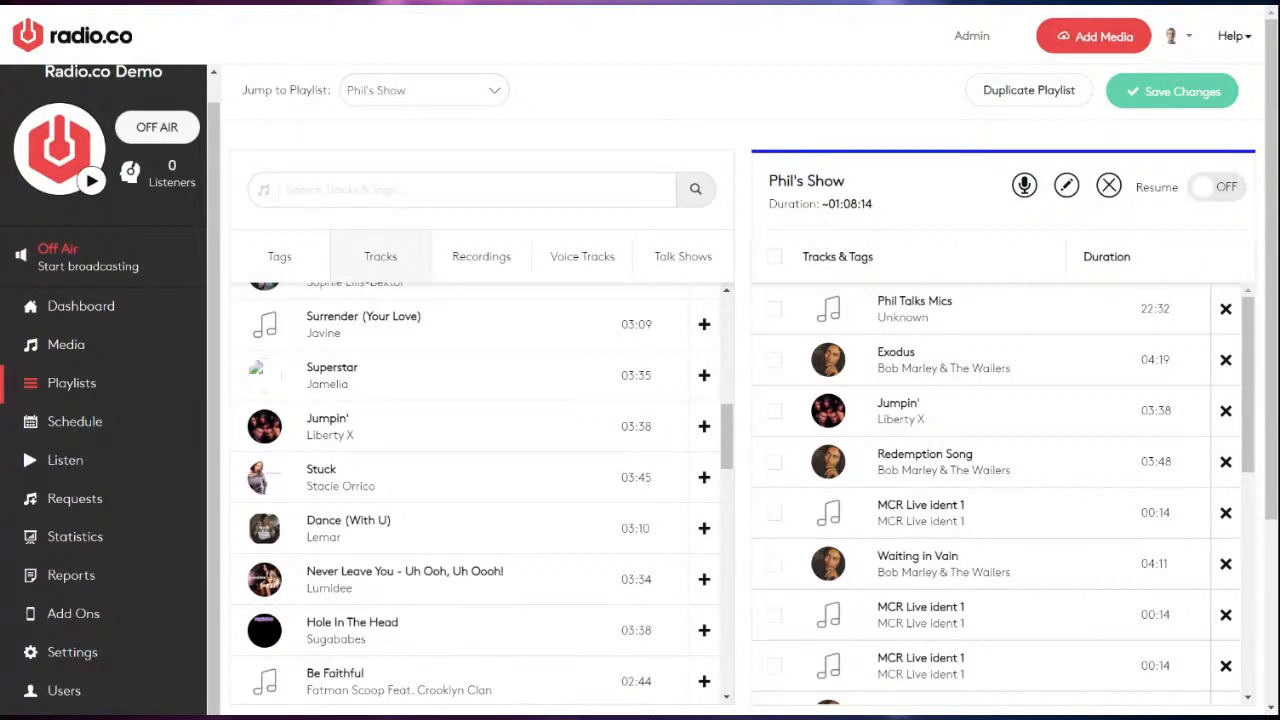
Insert the 90's tag into the playlist directly after Phil Talks Mics
click(279, 258)
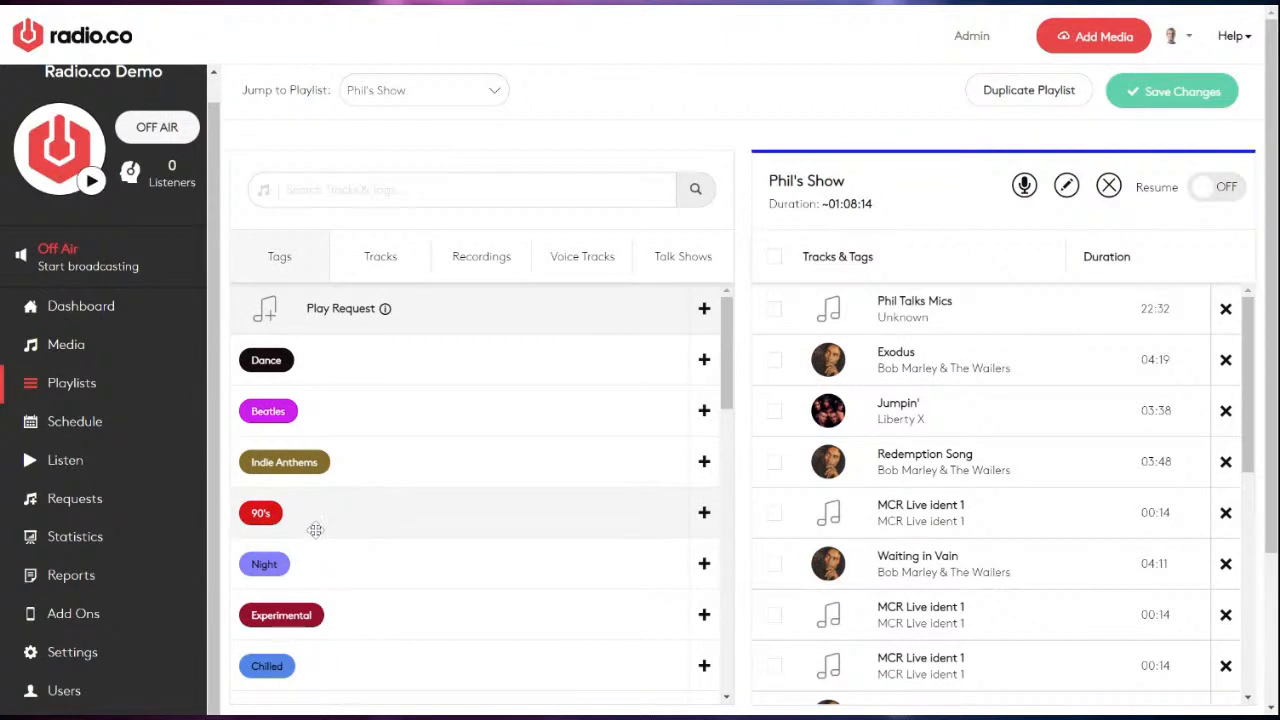
drag(315, 524, 986, 366)
Insert the Hip Hop Late 90s tag into the playlist directly after Redemption Song
scroll(535, 480, down, 10)
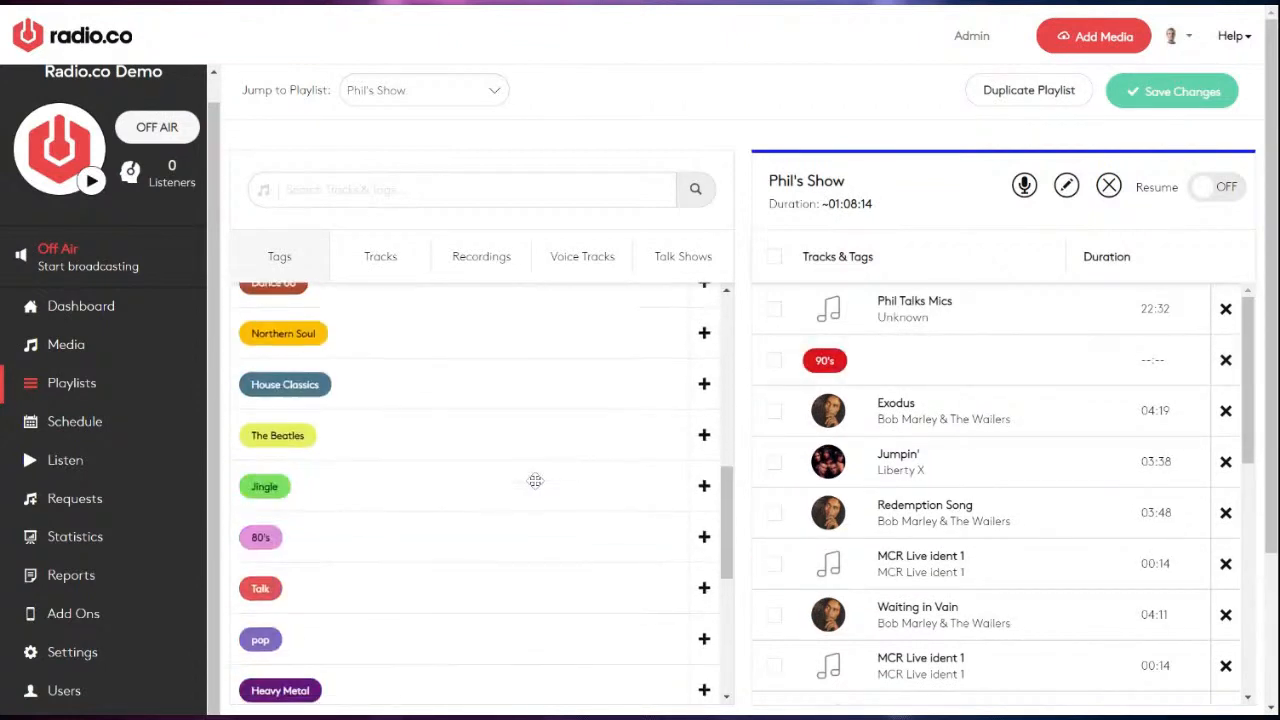
click(340, 569)
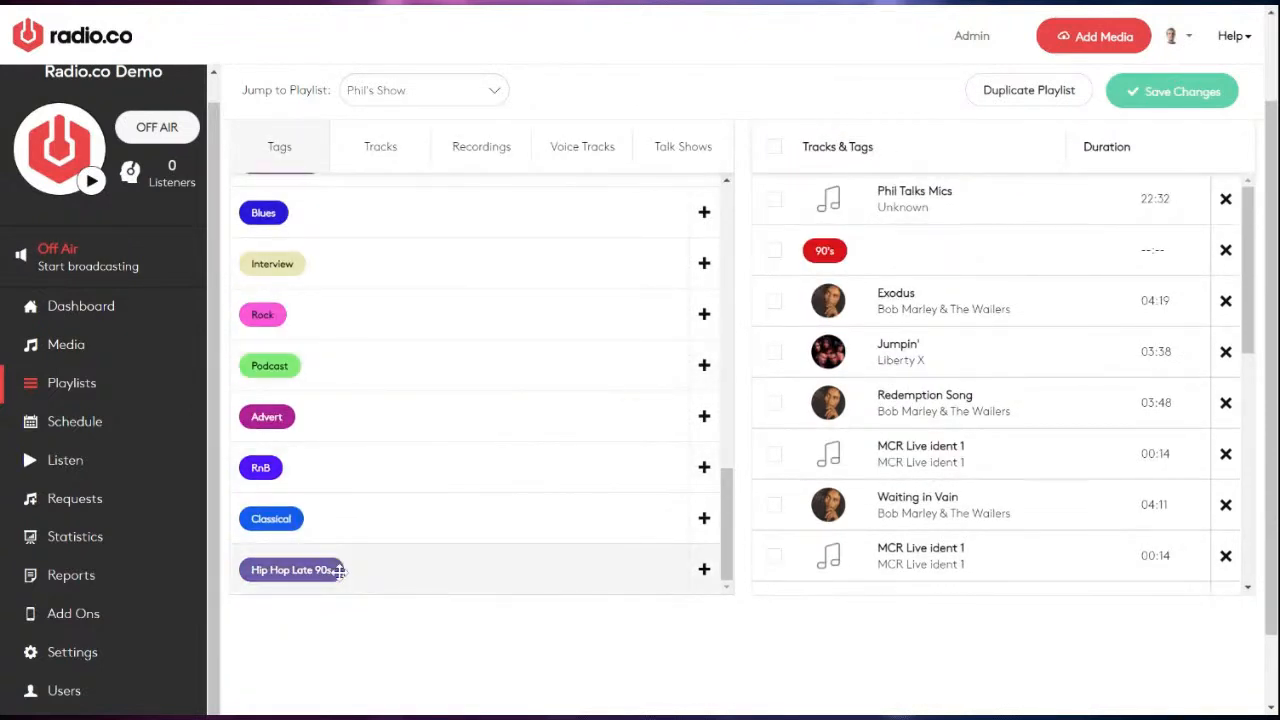
drag(340, 569, 990, 440)
scroll(966, 337, up, 2)
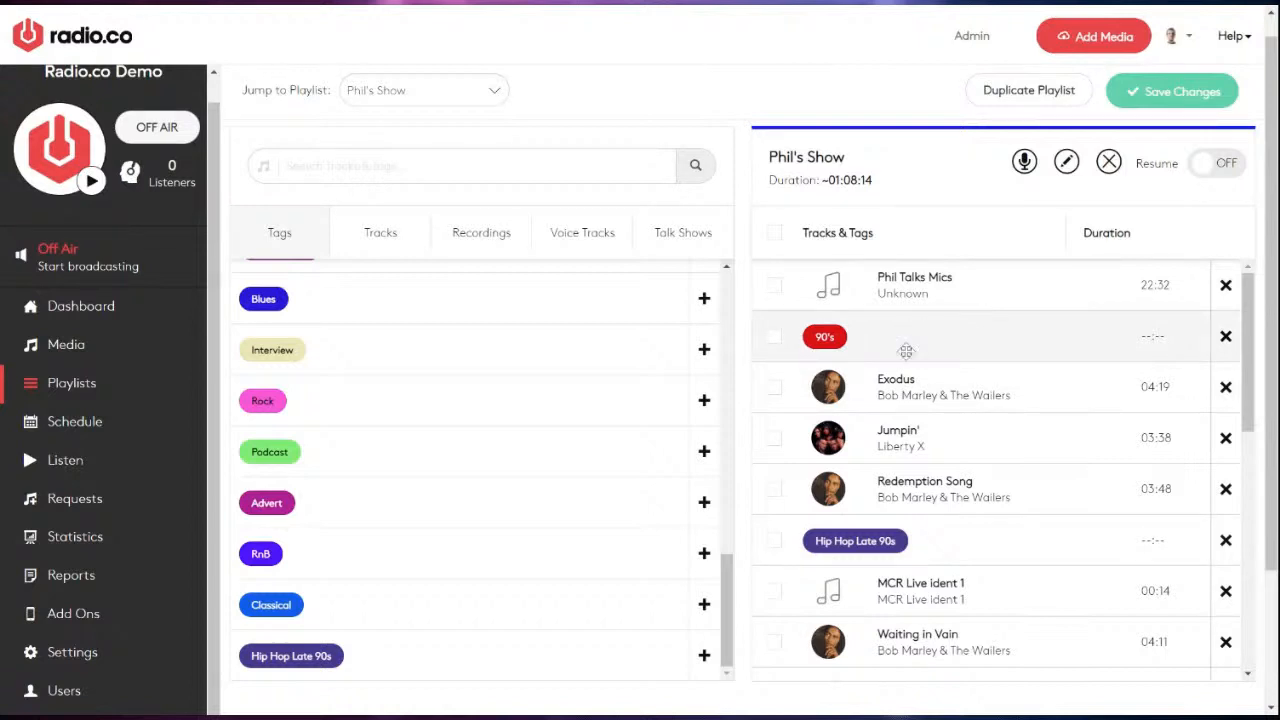
Remove all tracks and the Hip Hop Late 90s tag from the playlist, keeping only the 90's tag
click(1225, 286)
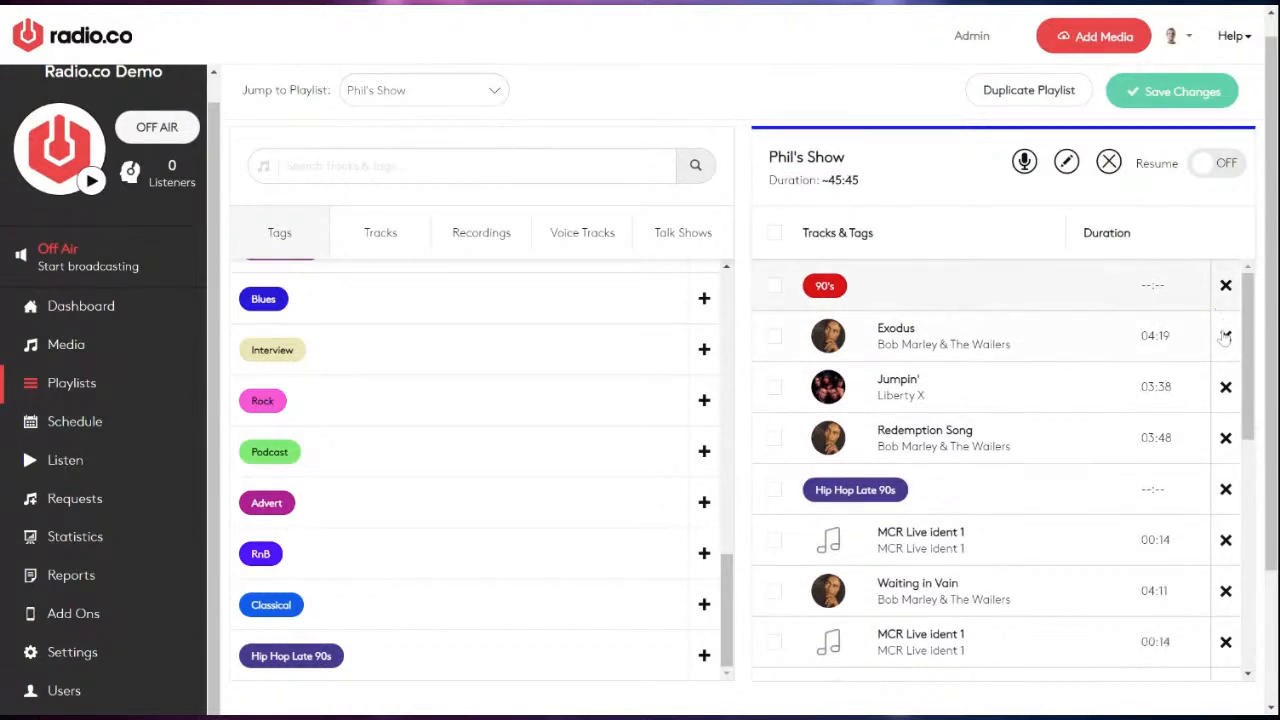
click(1225, 337)
click(1225, 337)
click(1225, 337)
click(1225, 337)
click(1225, 337)
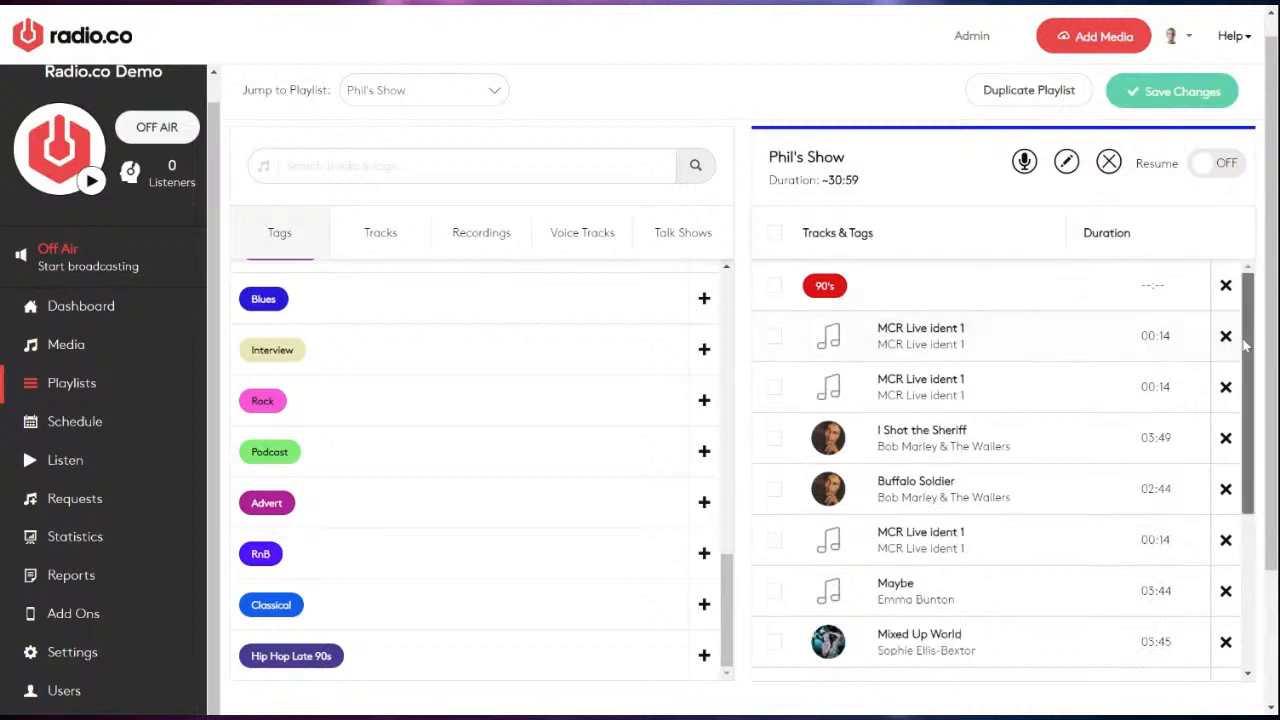
click(1225, 337)
click(1225, 337)
click(1225, 337)
click(1225, 337)
click(1228, 339)
click(1228, 339)
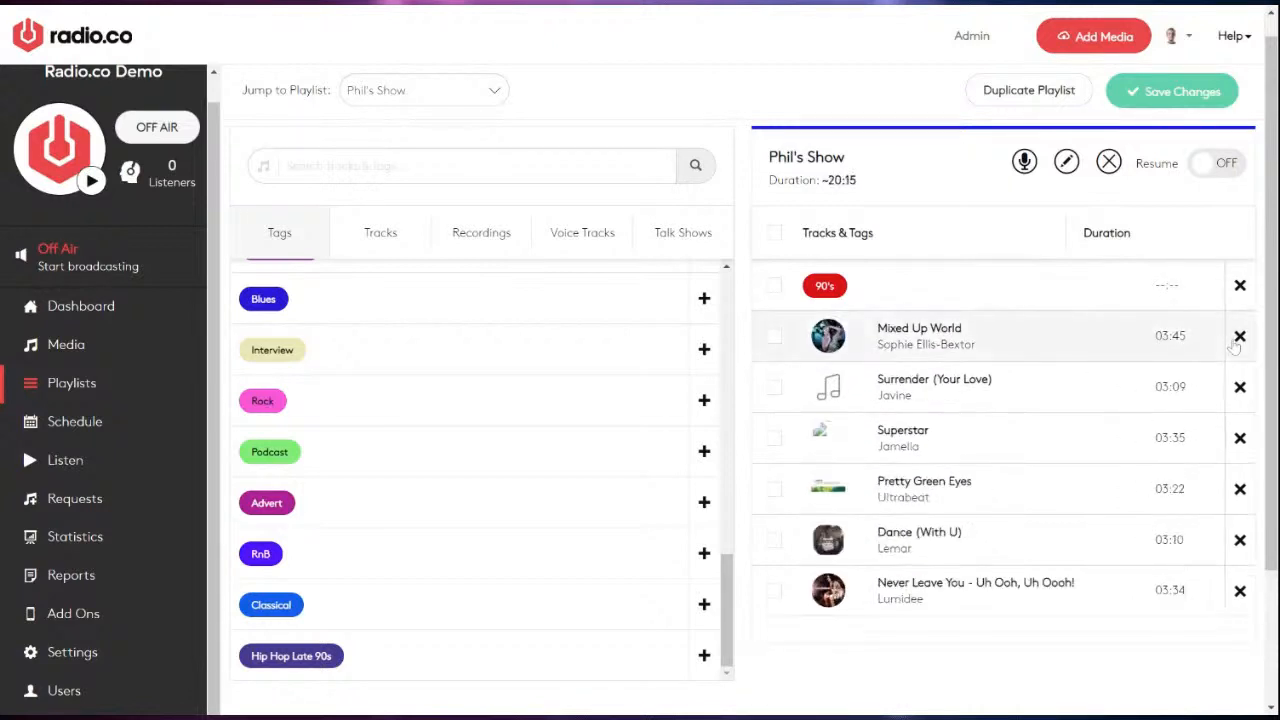
click(1228, 339)
click(1228, 339)
click(1228, 339)
click(1228, 339)
click(1228, 339)
click(1228, 339)
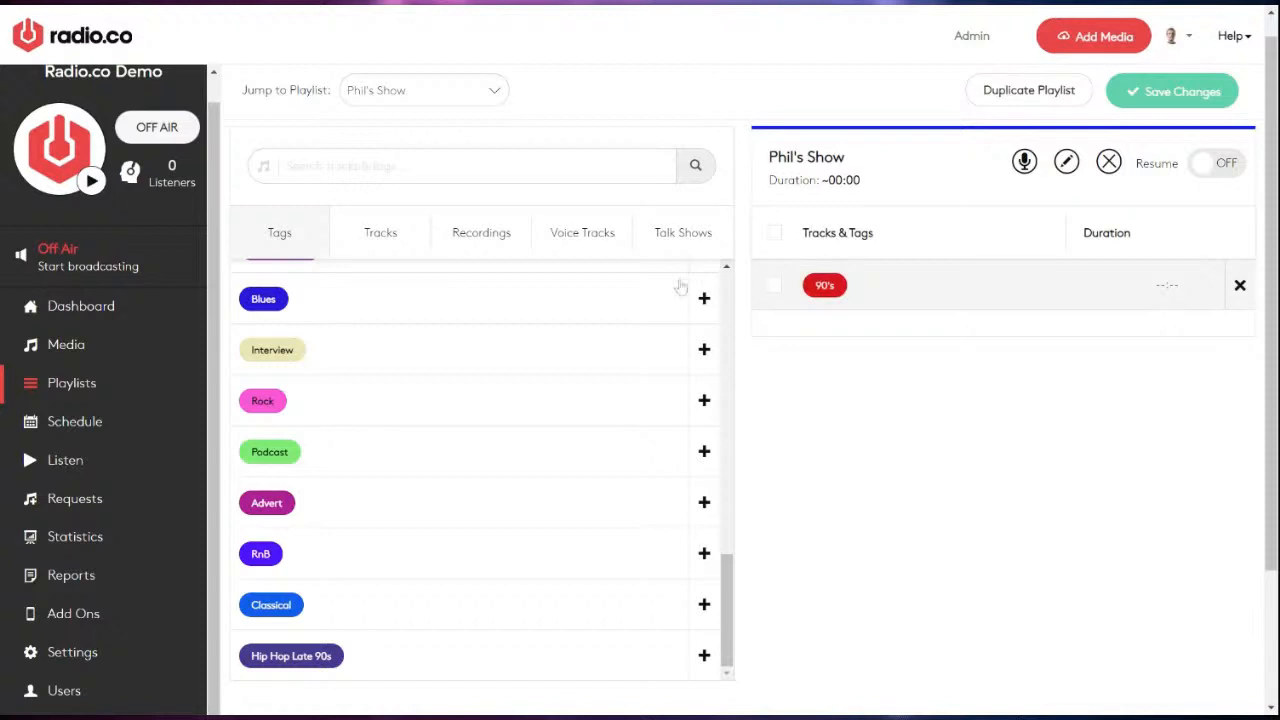
Add the recording 14:00-03.11.2021 to the playlist below the 90's tag
click(466, 240)
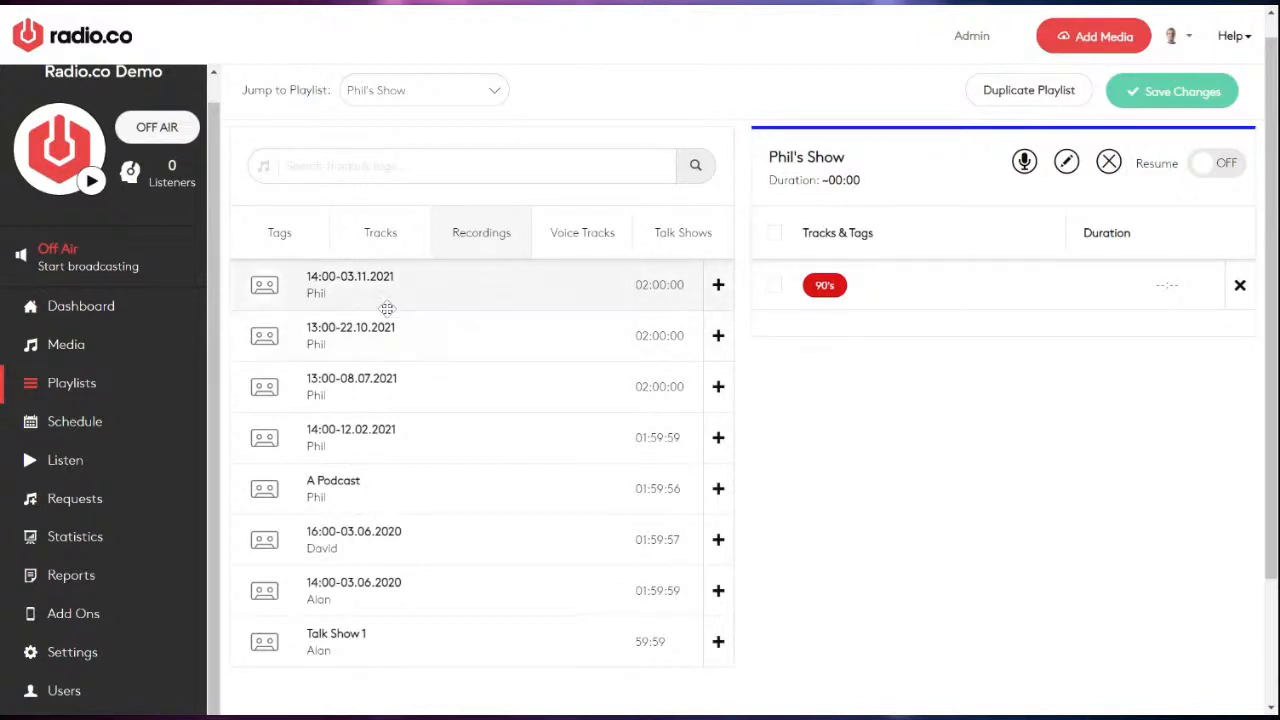
drag(387, 309, 905, 336)
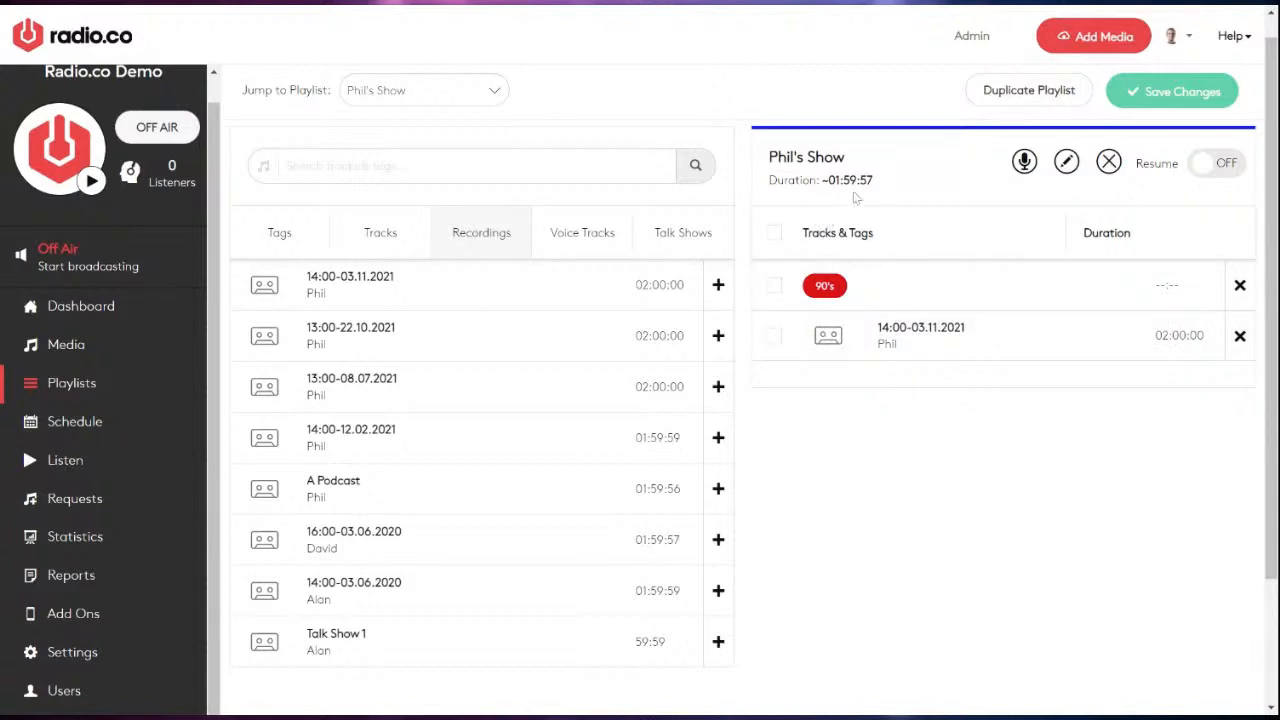
Add the 01:22 talk show to the playlist below the 14:00-03.11.2021 recording
click(682, 247)
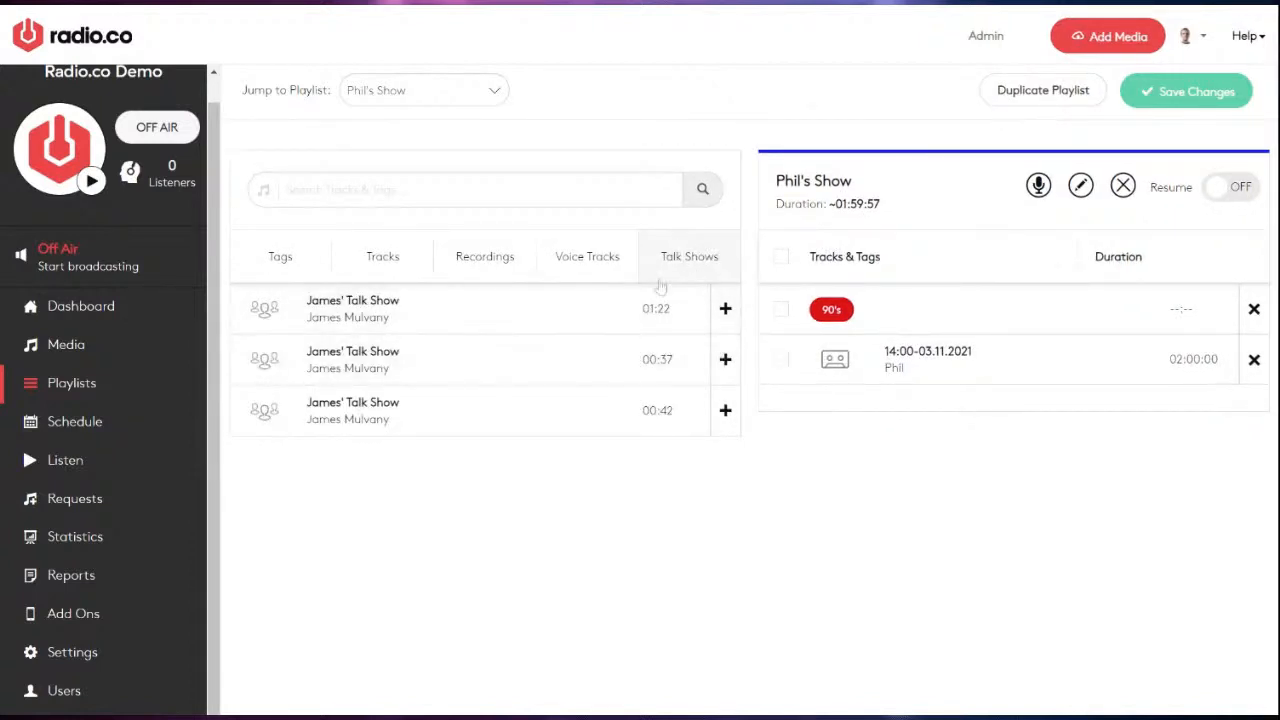
drag(465, 305, 1008, 394)
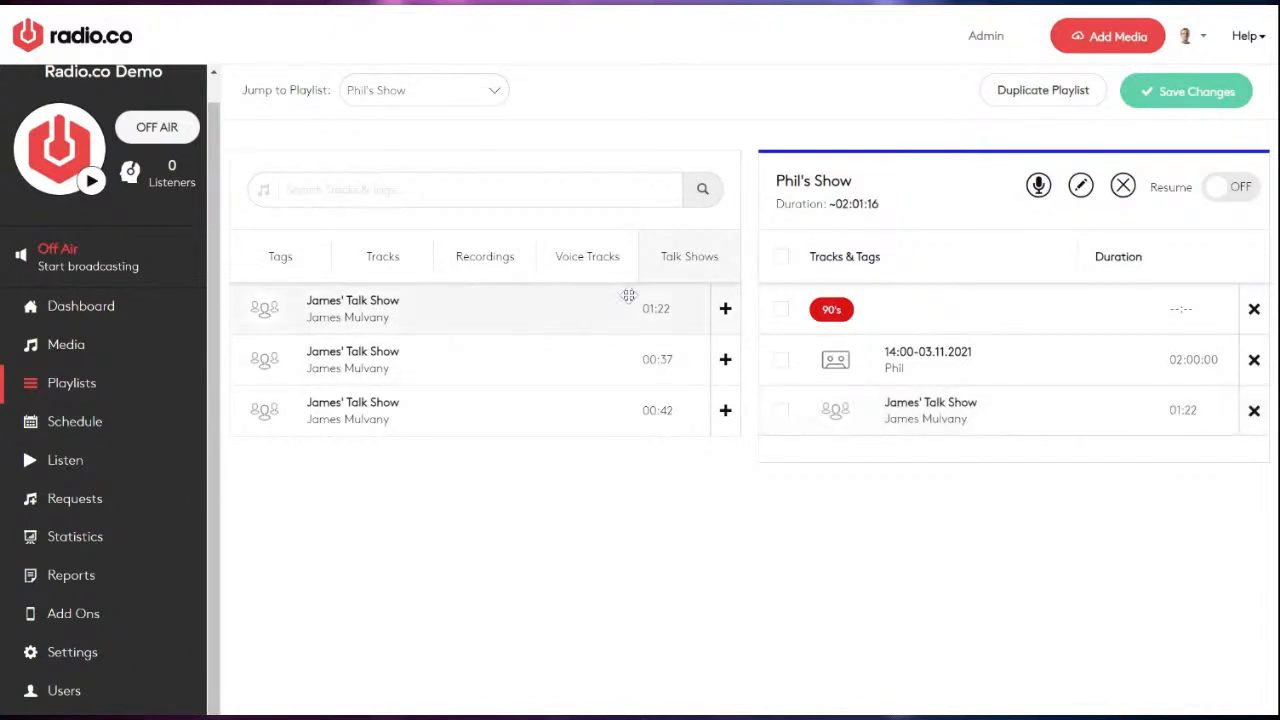
Record a new voice track of about 34 seconds for the playlist using the default microphone
click(594, 263)
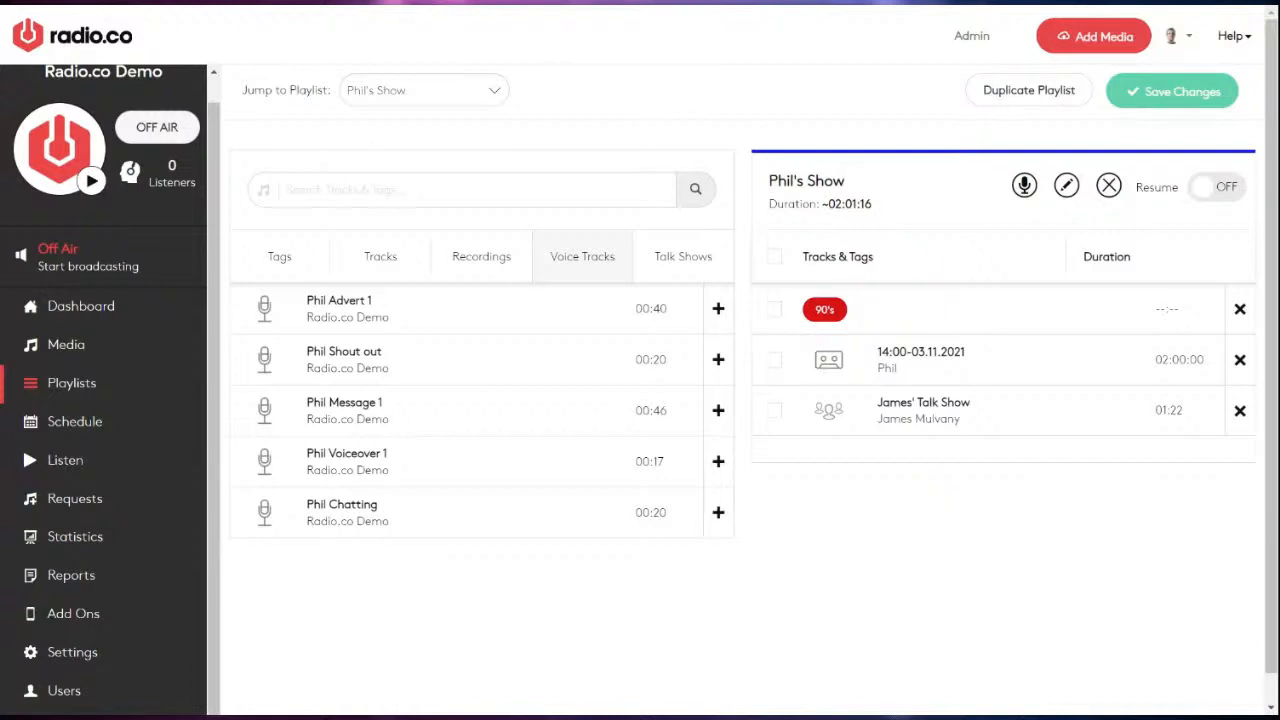
click(1024, 186)
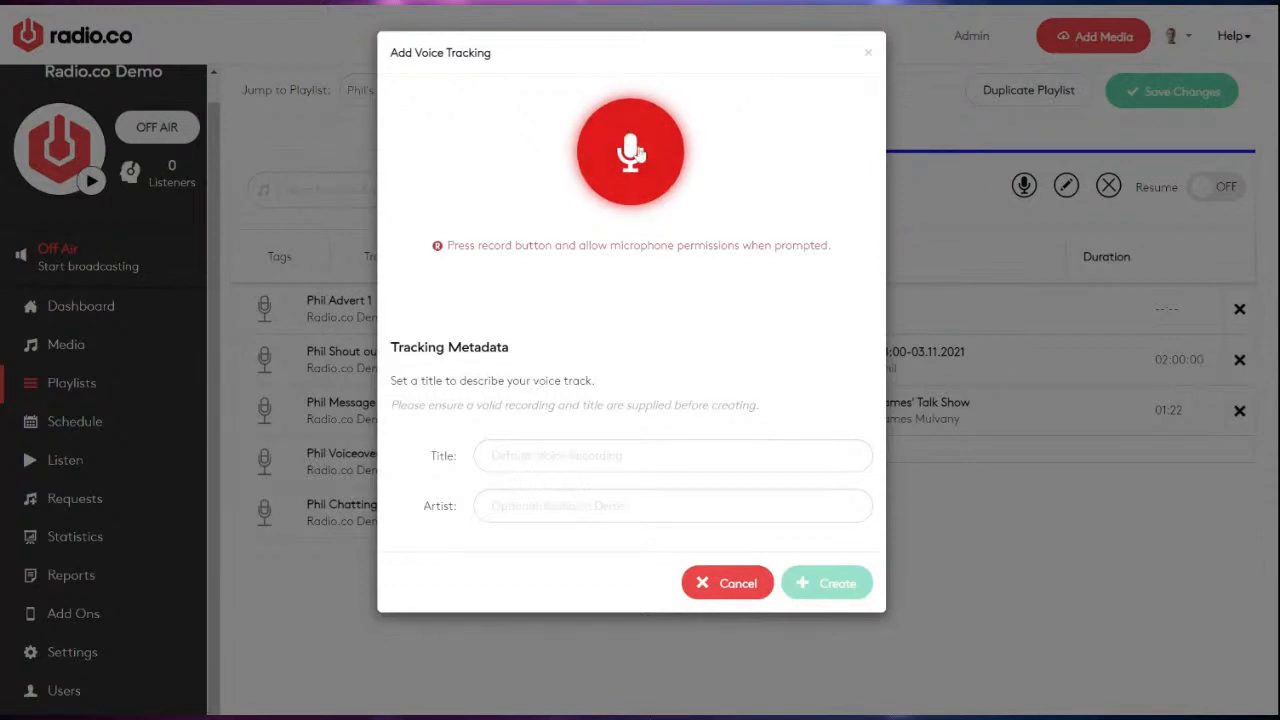
click(638, 153)
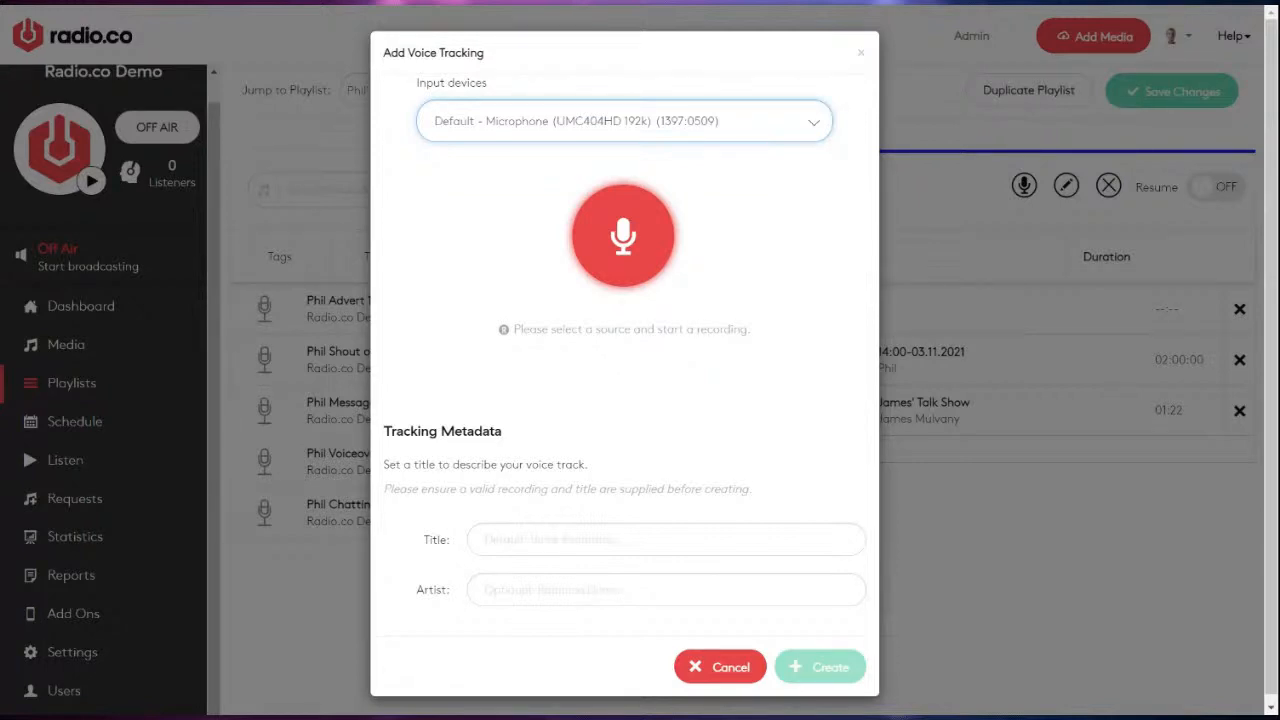
click(624, 232)
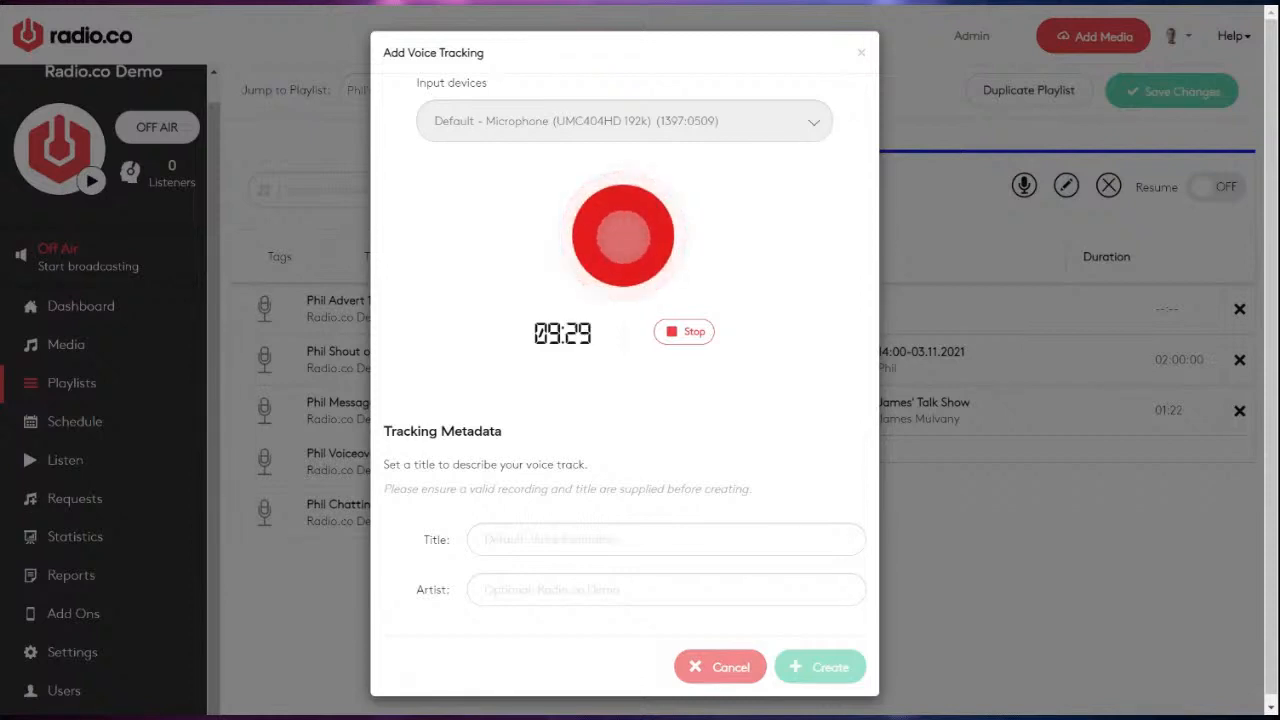
click(688, 332)
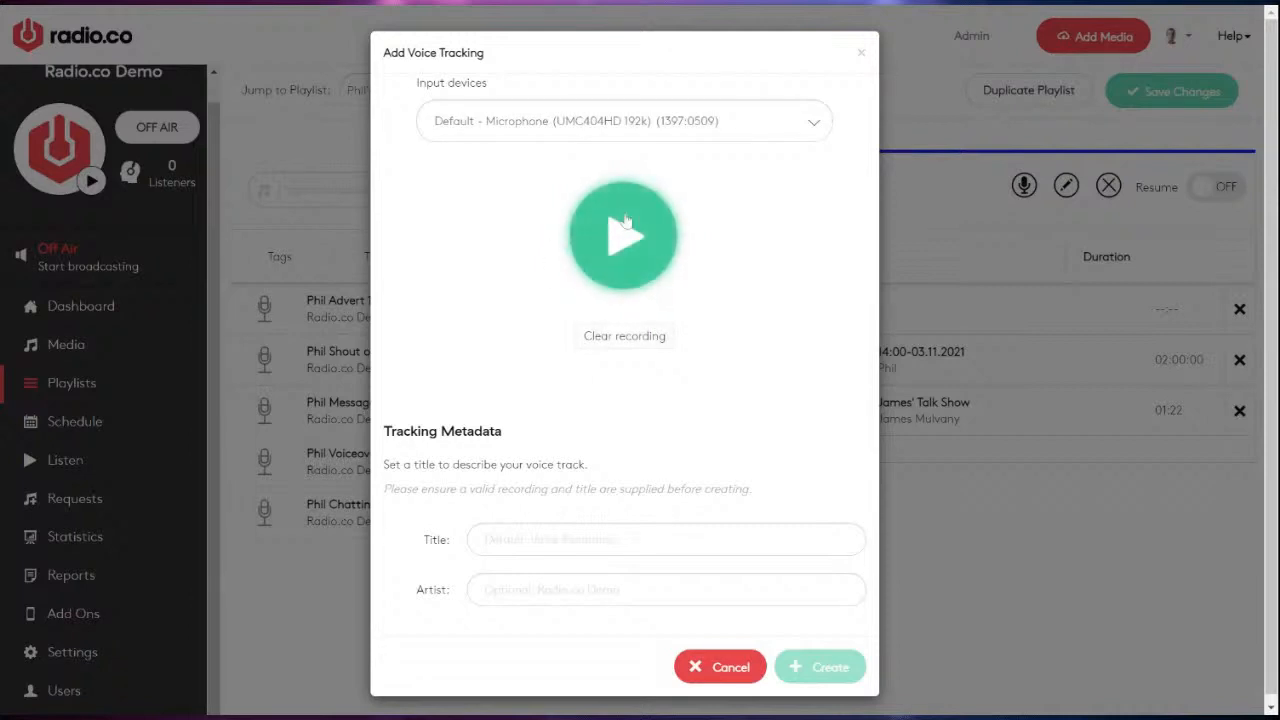
Create the voice track with the title "Phil Demo Test" and save the playlist with it directly after the 90's tag
click(620, 539)
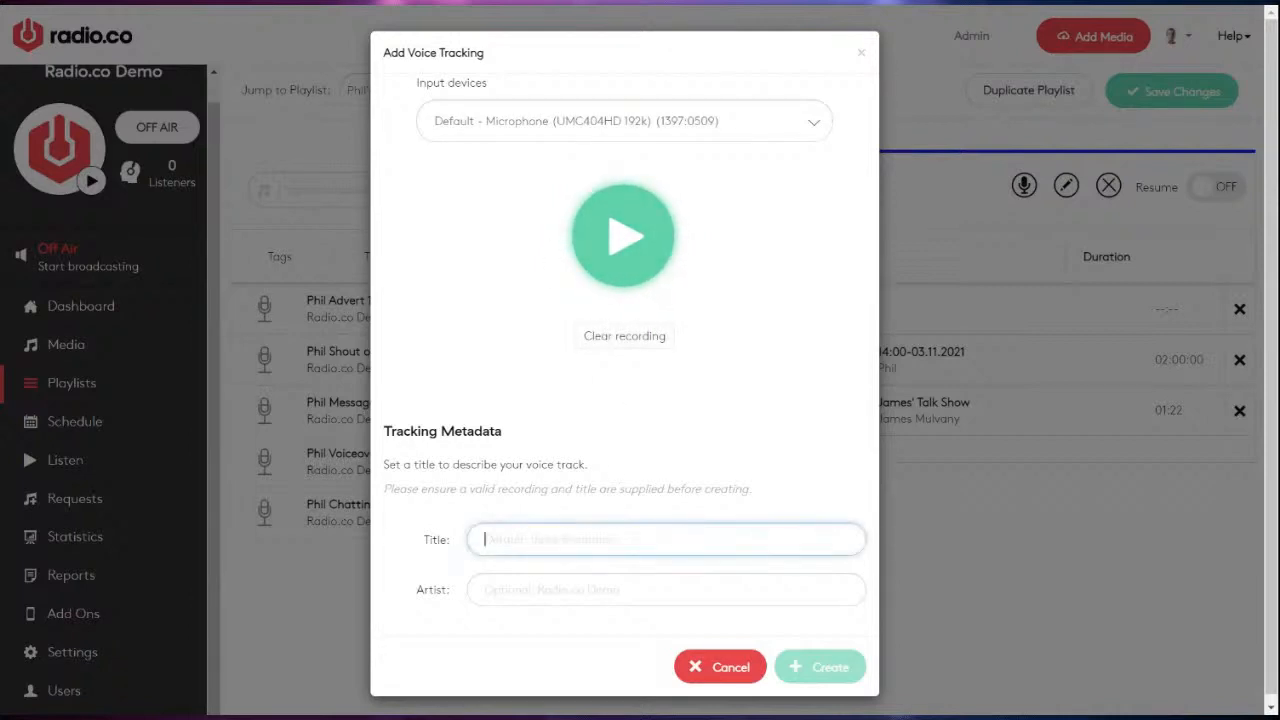
text(P)
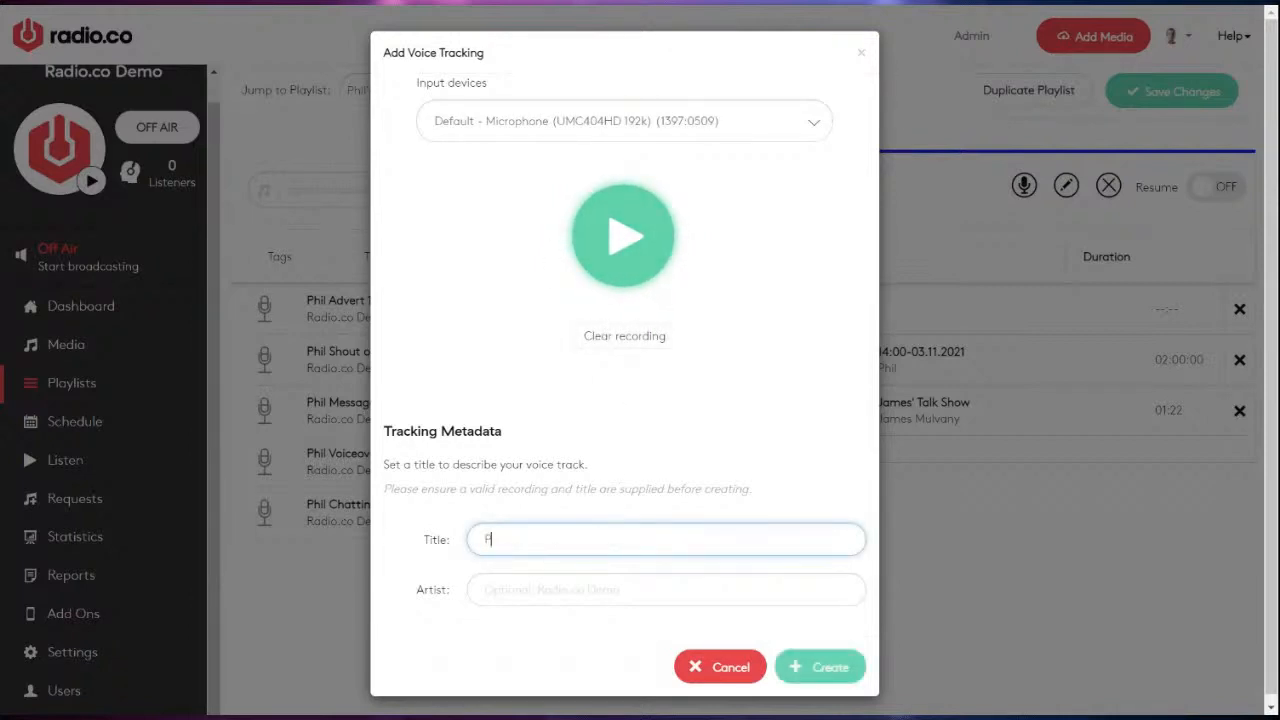
text(hil Demo Test)
click(824, 667)
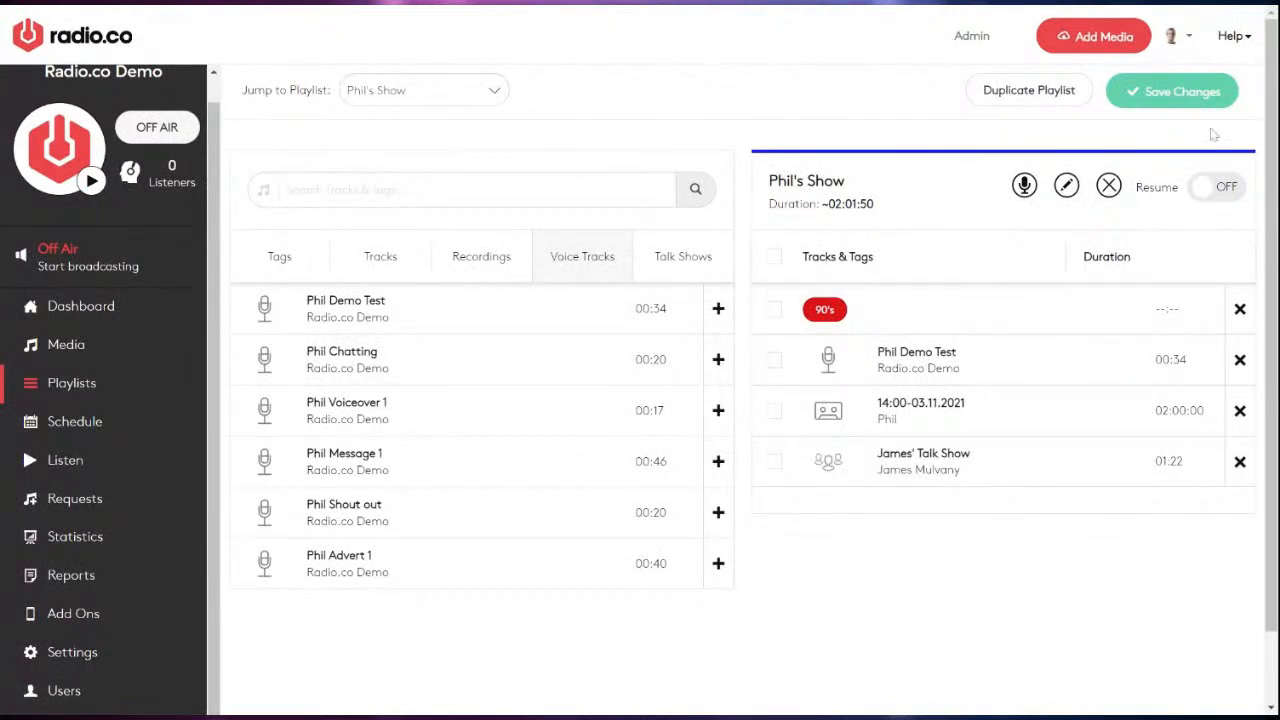
click(1168, 100)
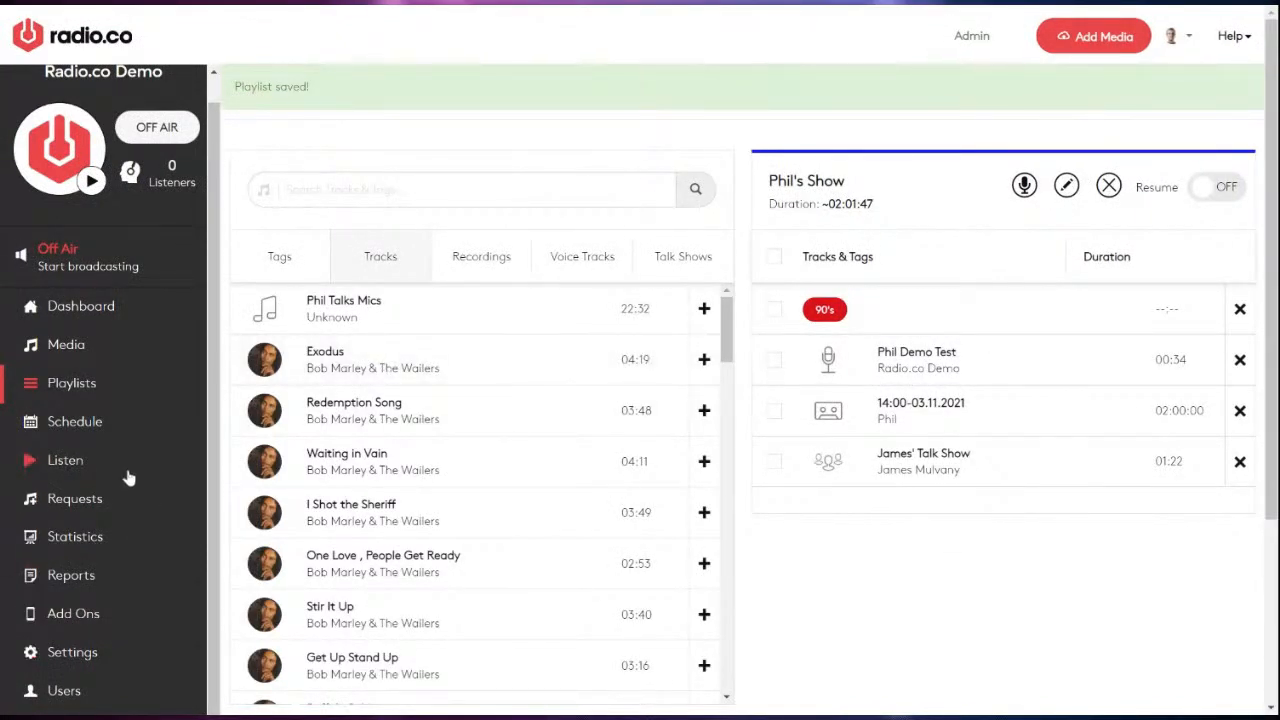
Open the schedule calendar and examine the morning and evening live DJ events of the current week
click(100, 421)
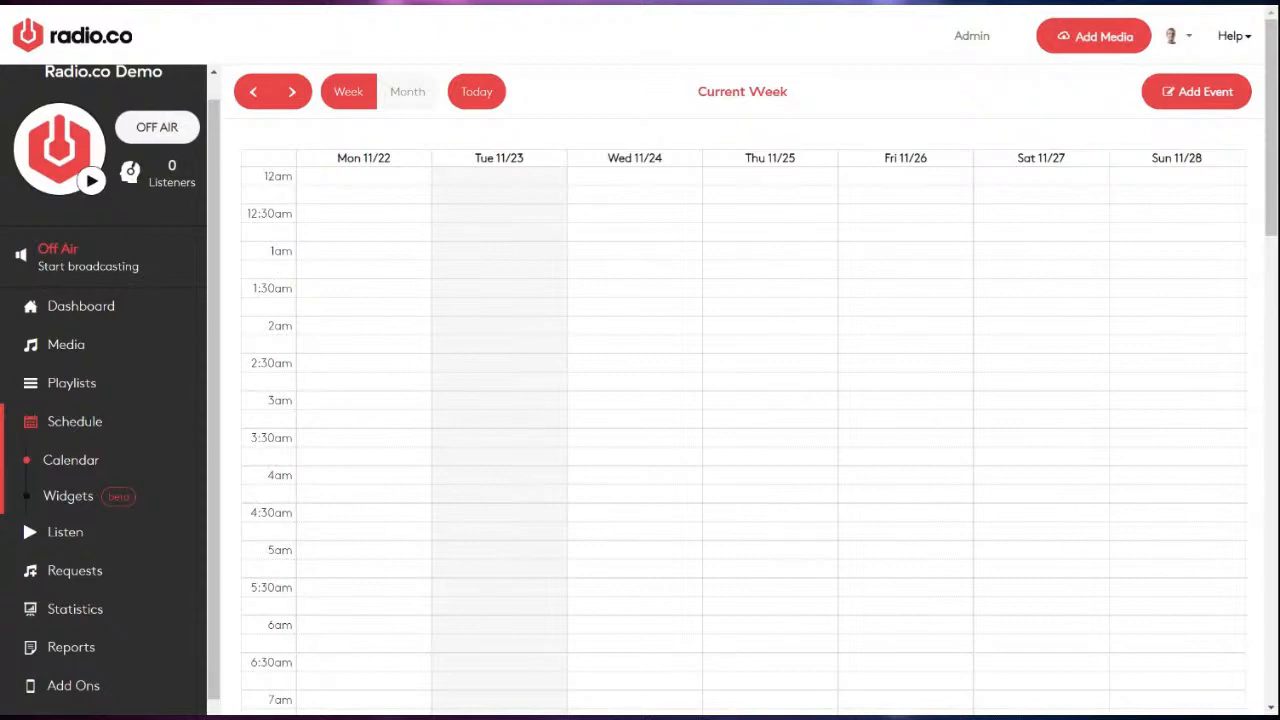
scroll(500, 410, down, 2)
scroll(500, 410, down, 5)
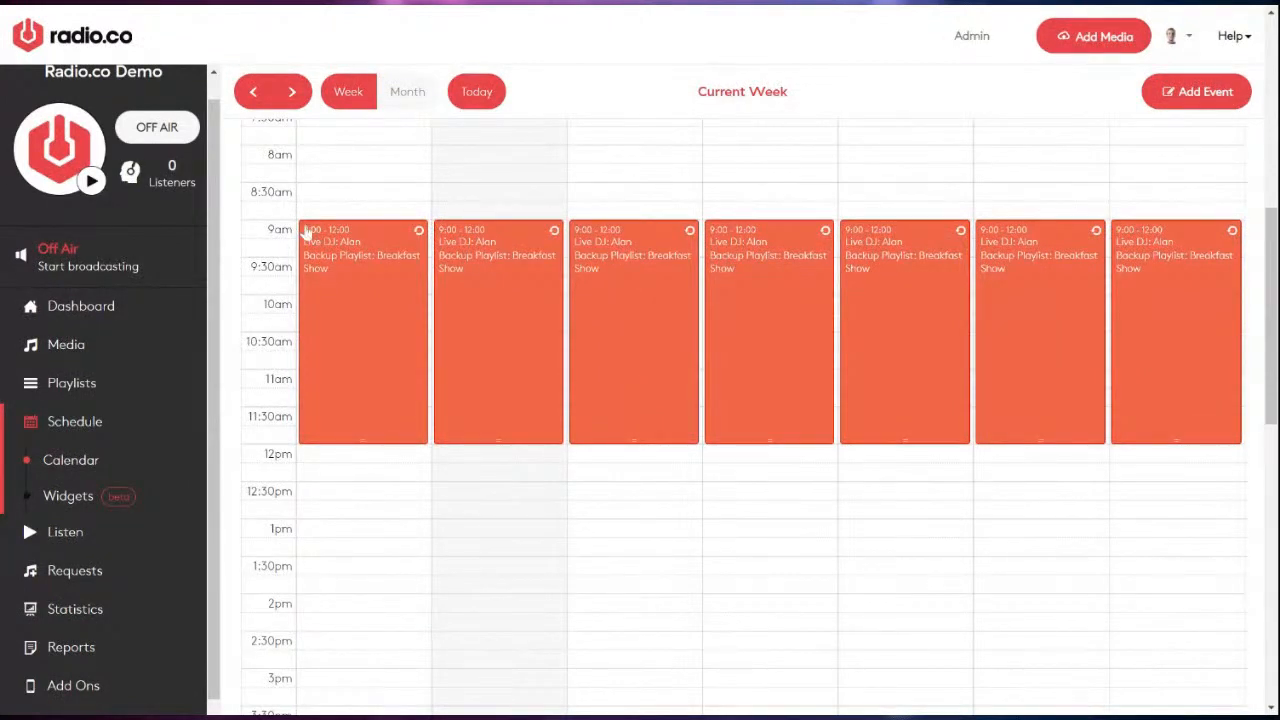
scroll(497, 314, down, 3)
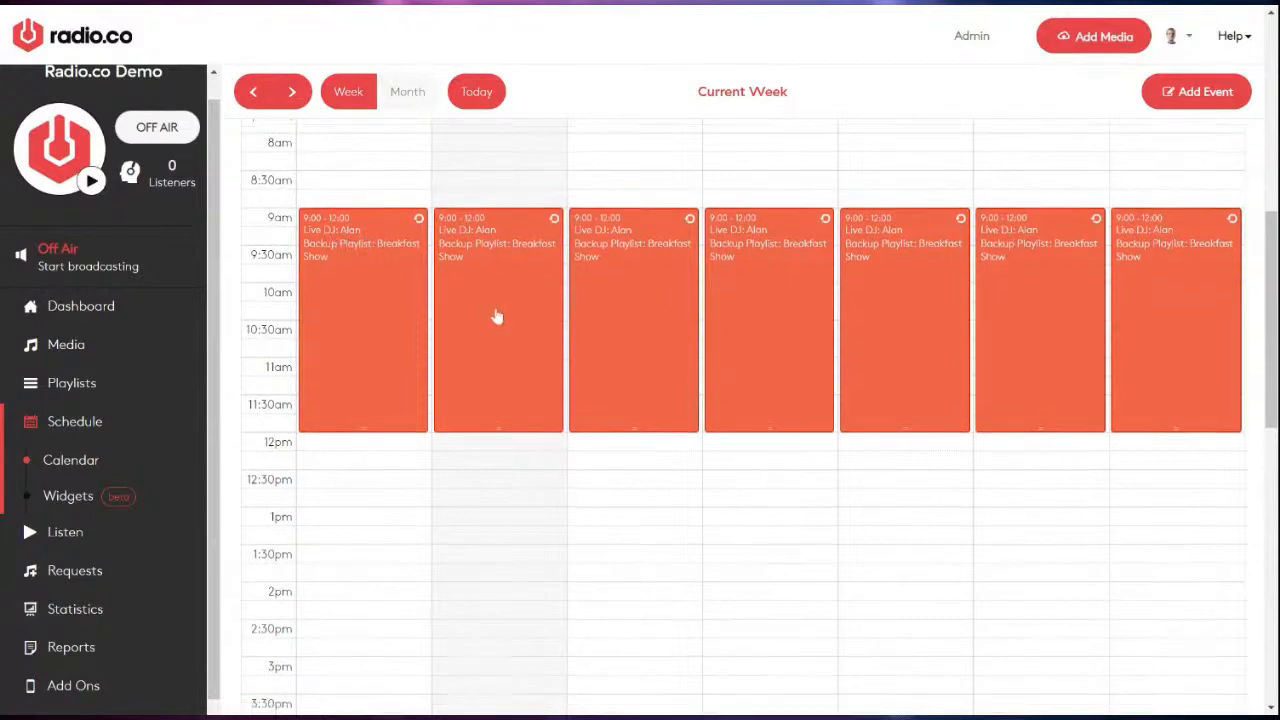
scroll(497, 316, down, 2)
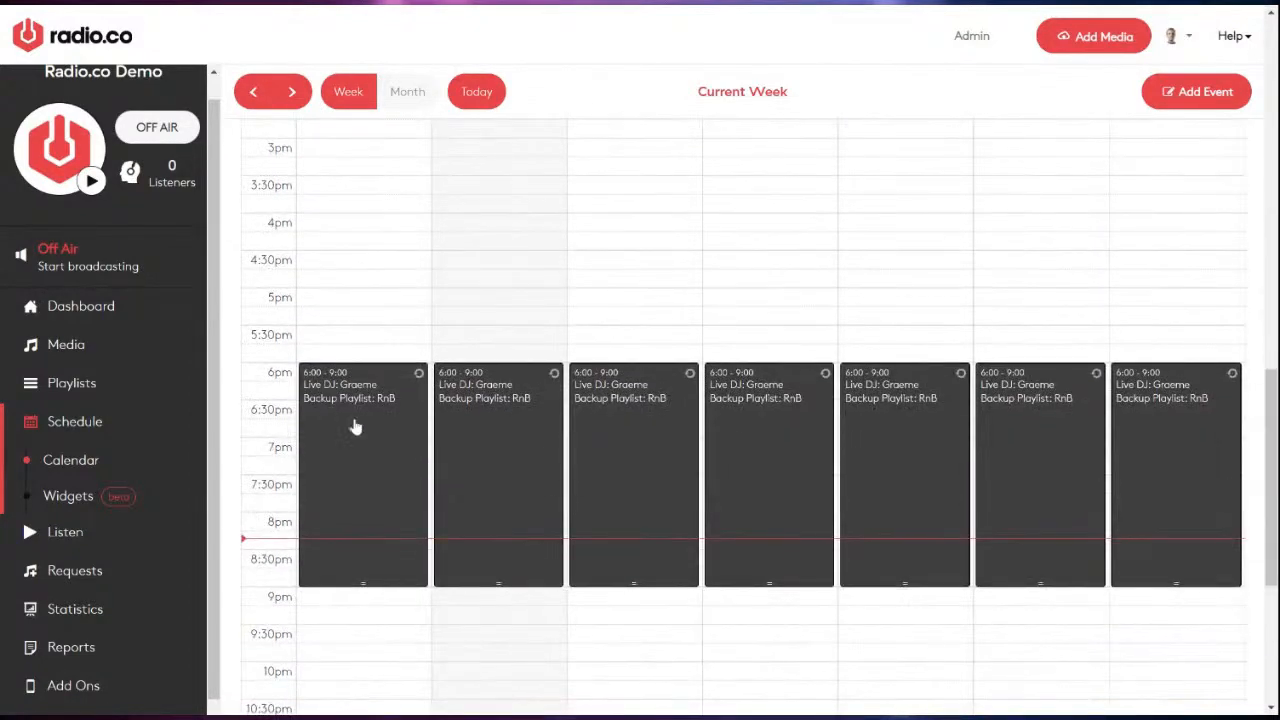
scroll(446, 298, up, 3)
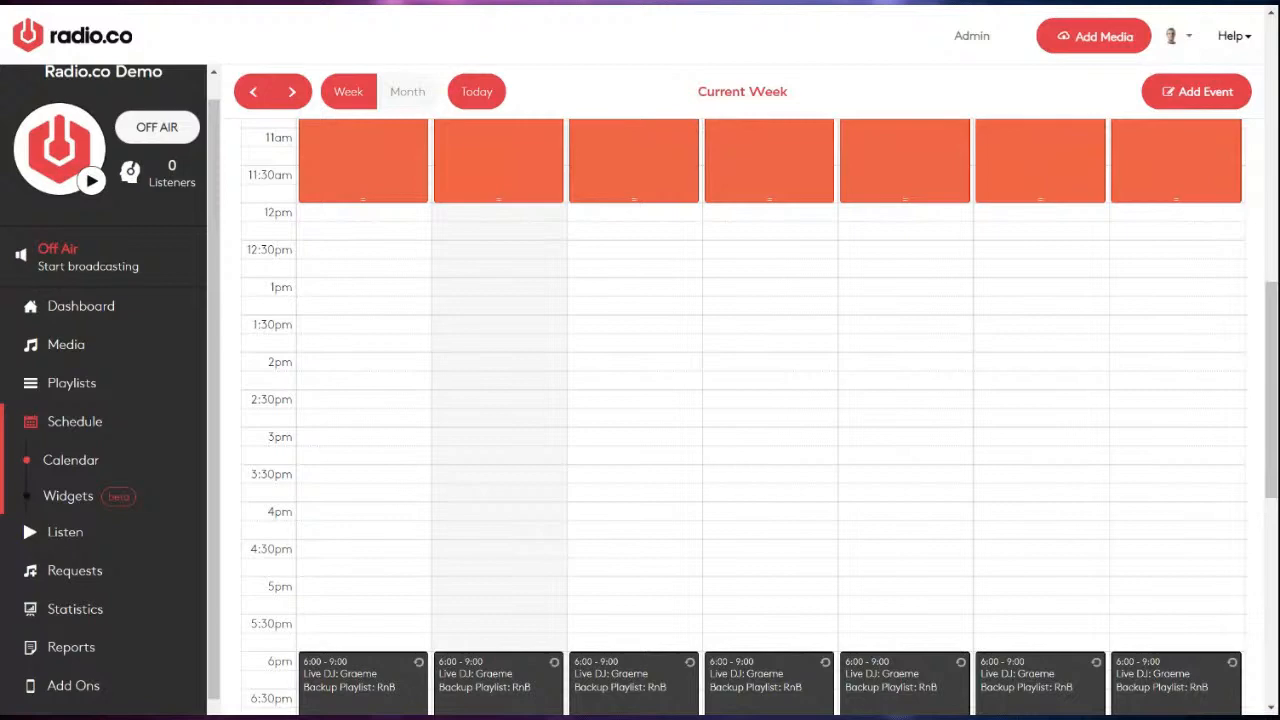
scroll(445, 240, up, 5)
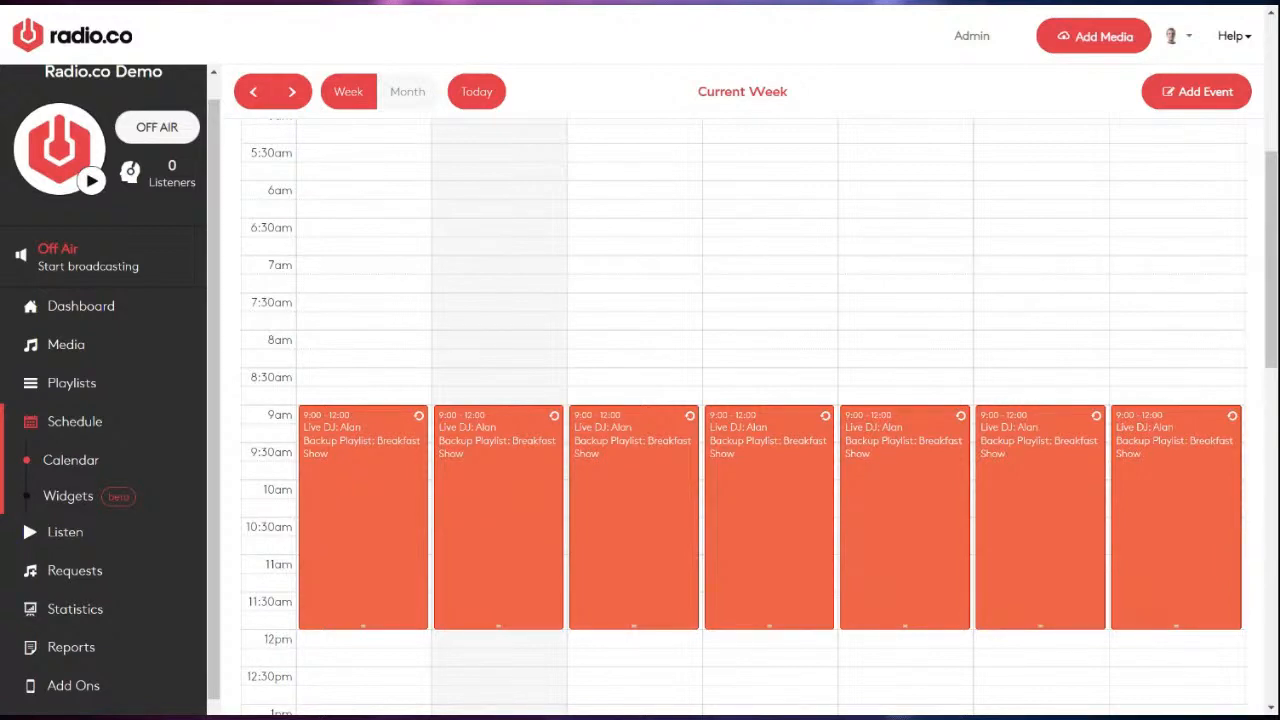
Draw a new event in the calendar on Wednesday 11/24 from 14:00 to 17:00
scroll(740, 415, down, 4)
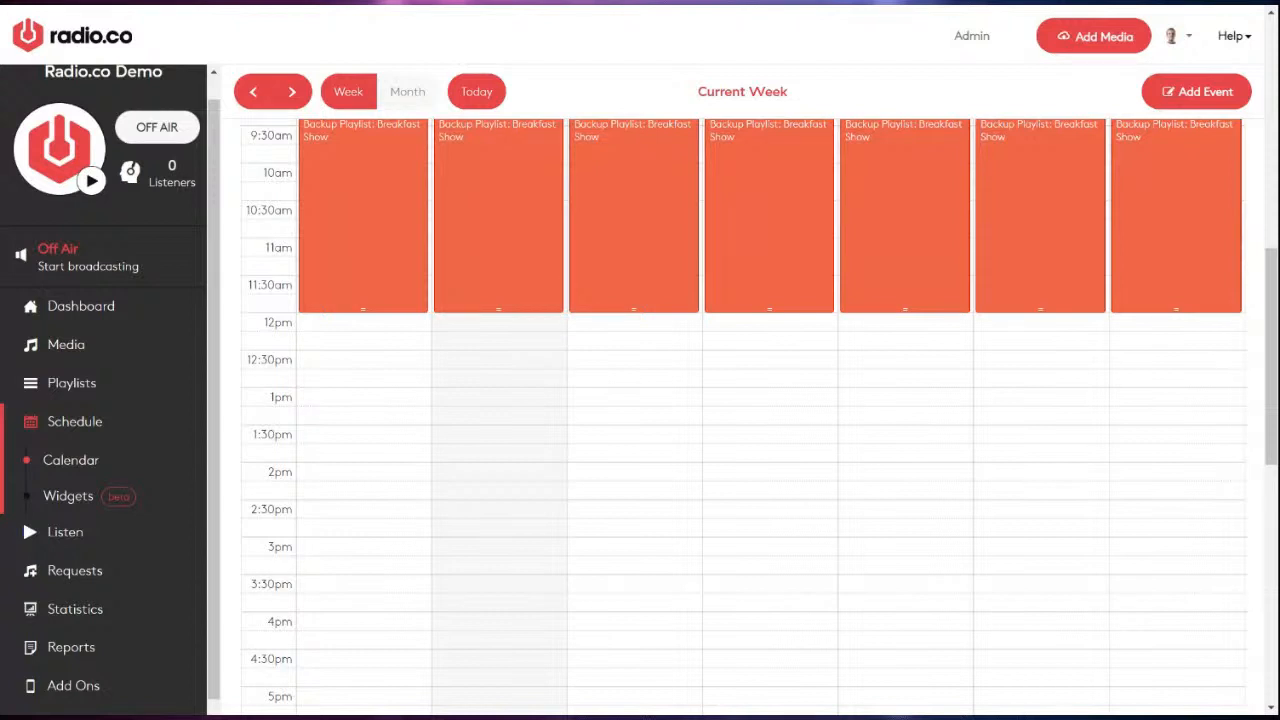
scroll(583, 540, down, 3)
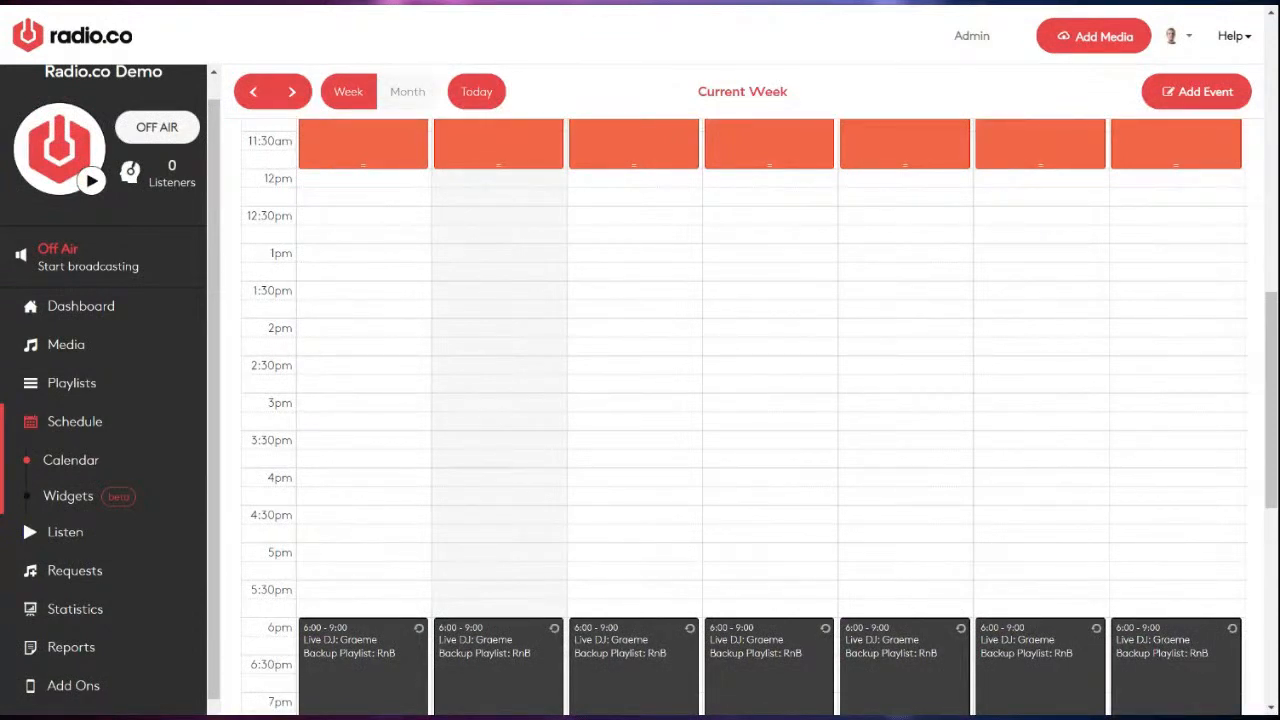
click(627, 333)
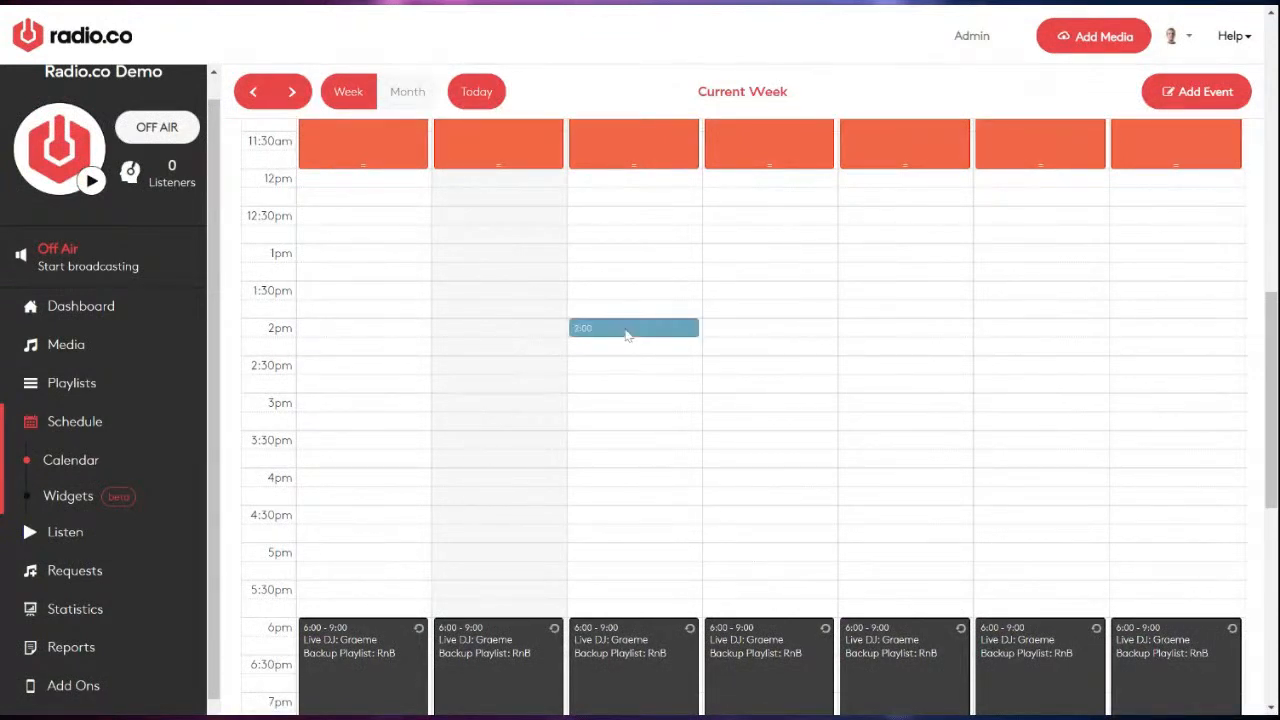
drag(627, 335, 648, 541)
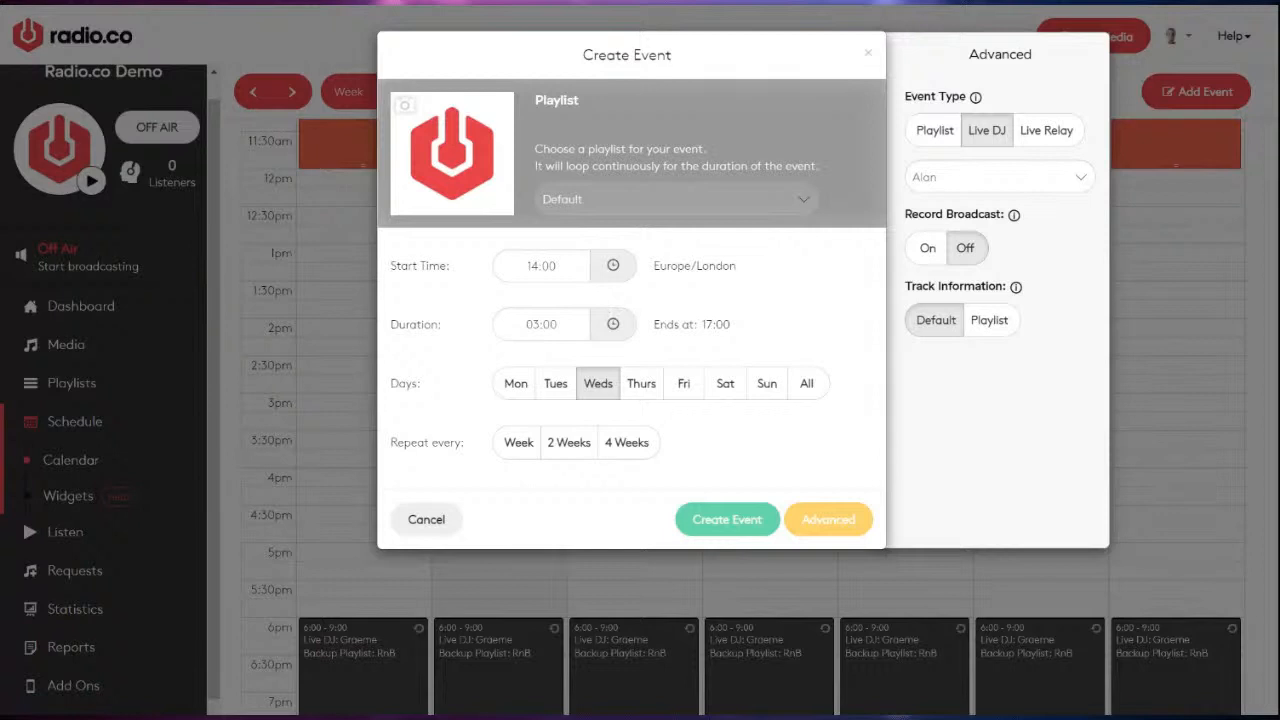
Set the new event's duration to 01:54
click(613, 324)
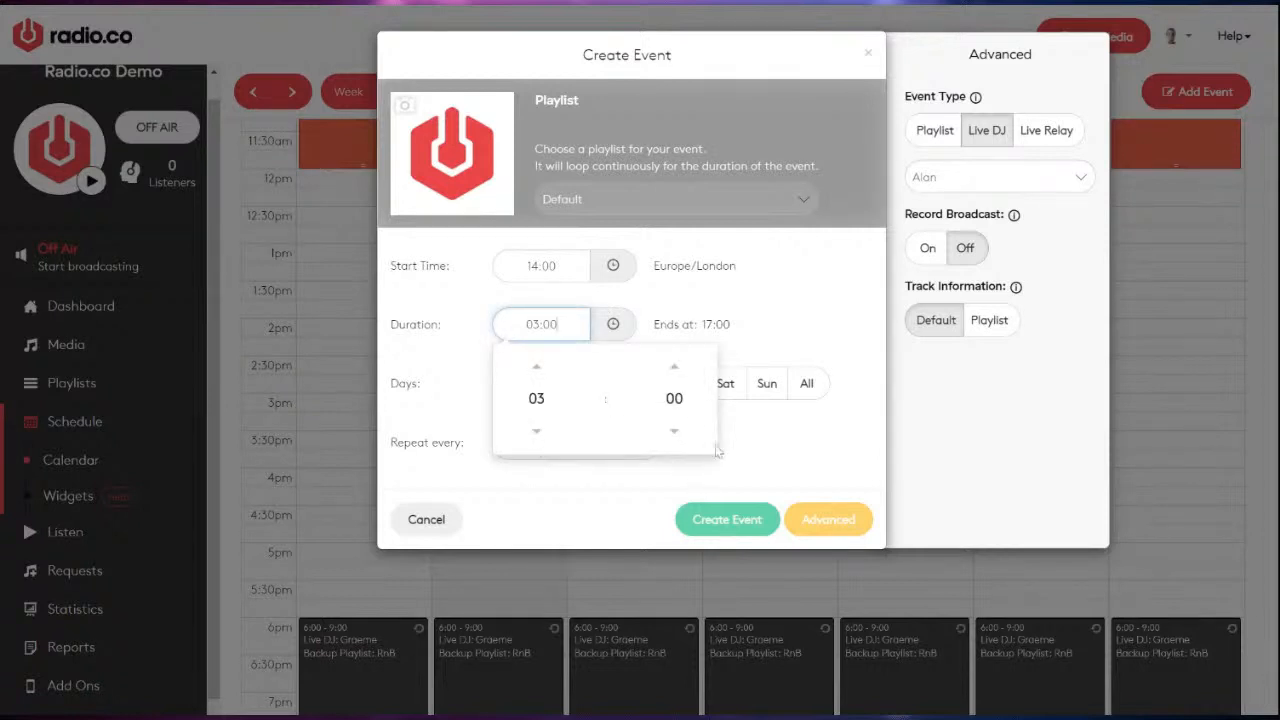
click(535, 430)
click(674, 432)
click(675, 436)
click(675, 436)
click(675, 436)
click(675, 436)
click(675, 436)
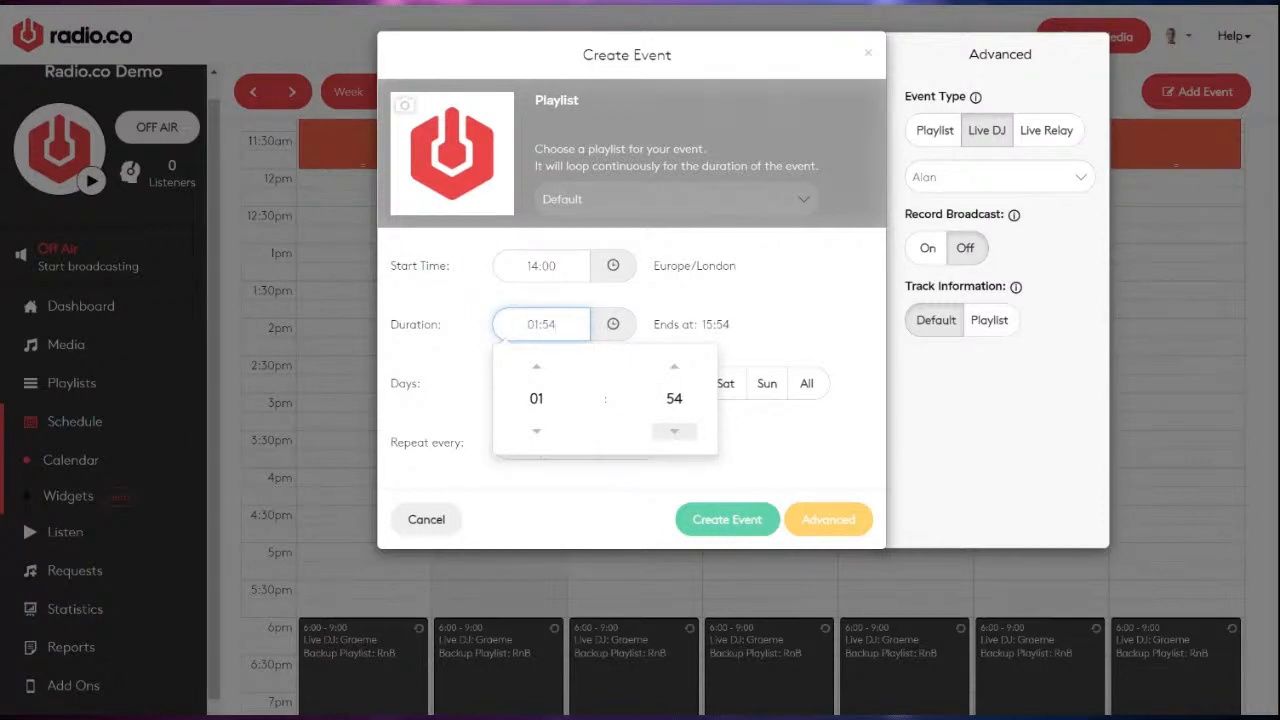
click(785, 322)
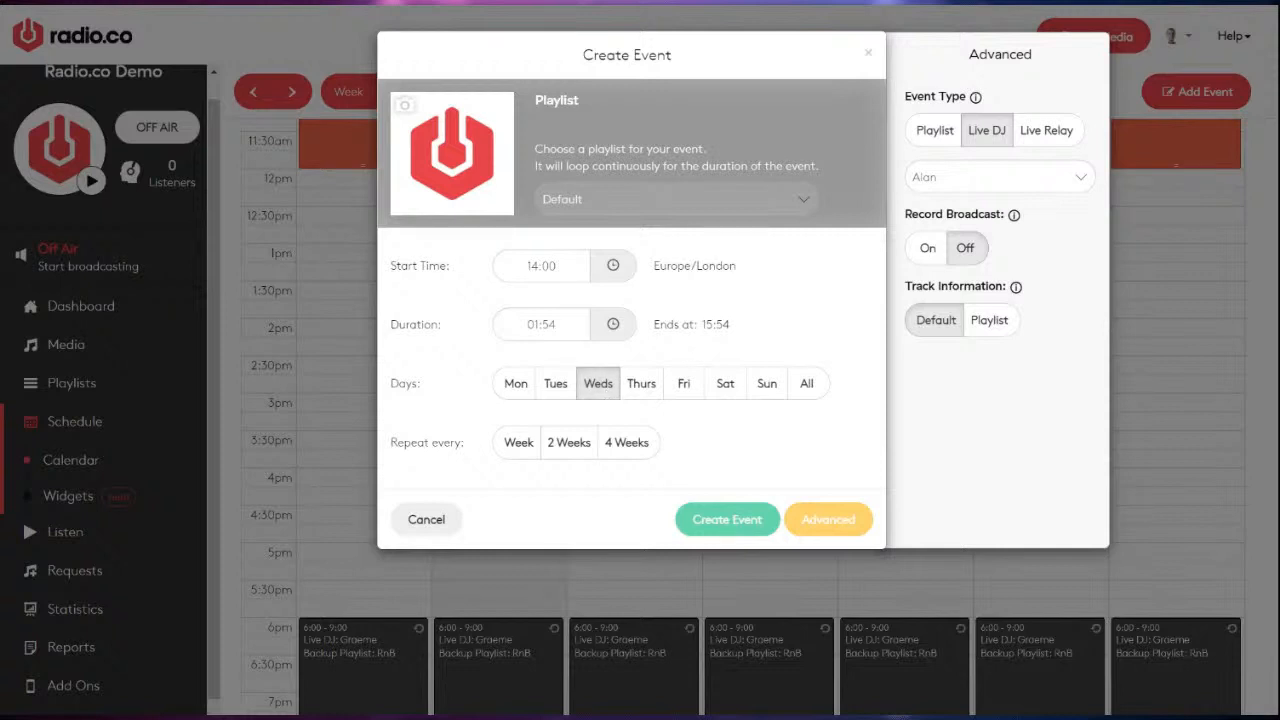
Schedule the event on all days of the week, repeating every week until 03/15/2022
click(727, 388)
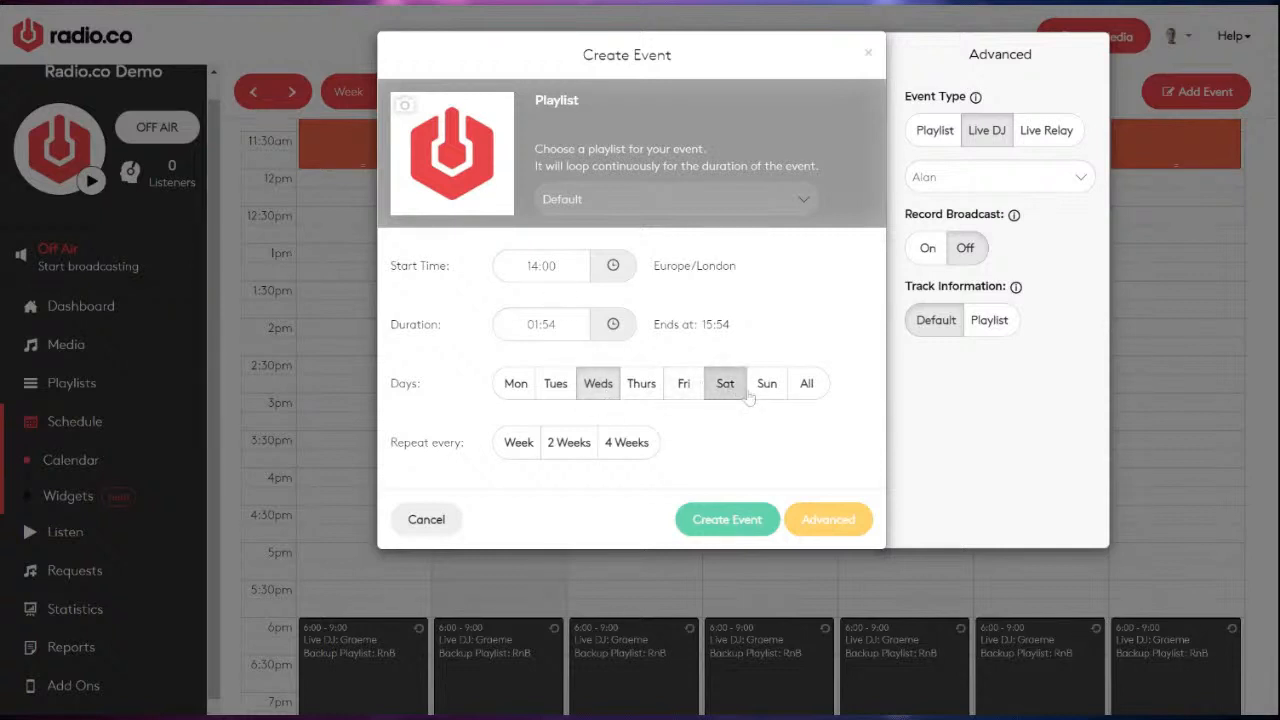
click(670, 387)
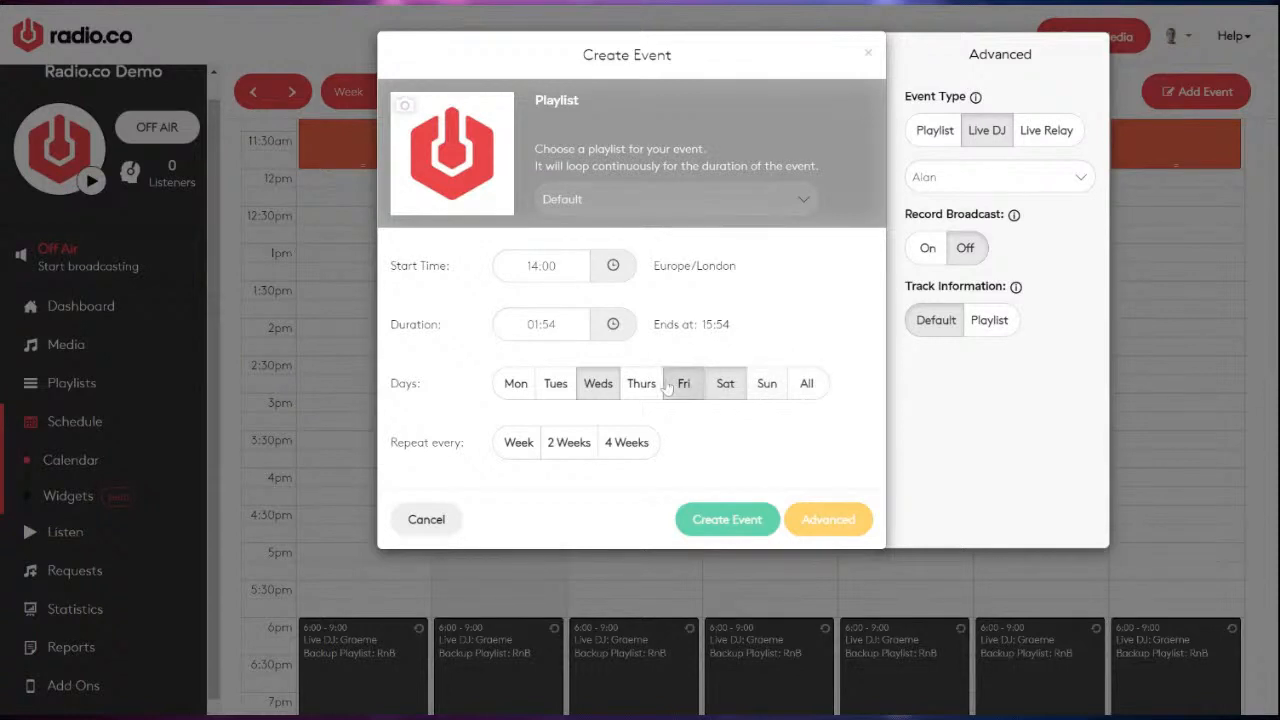
click(806, 384)
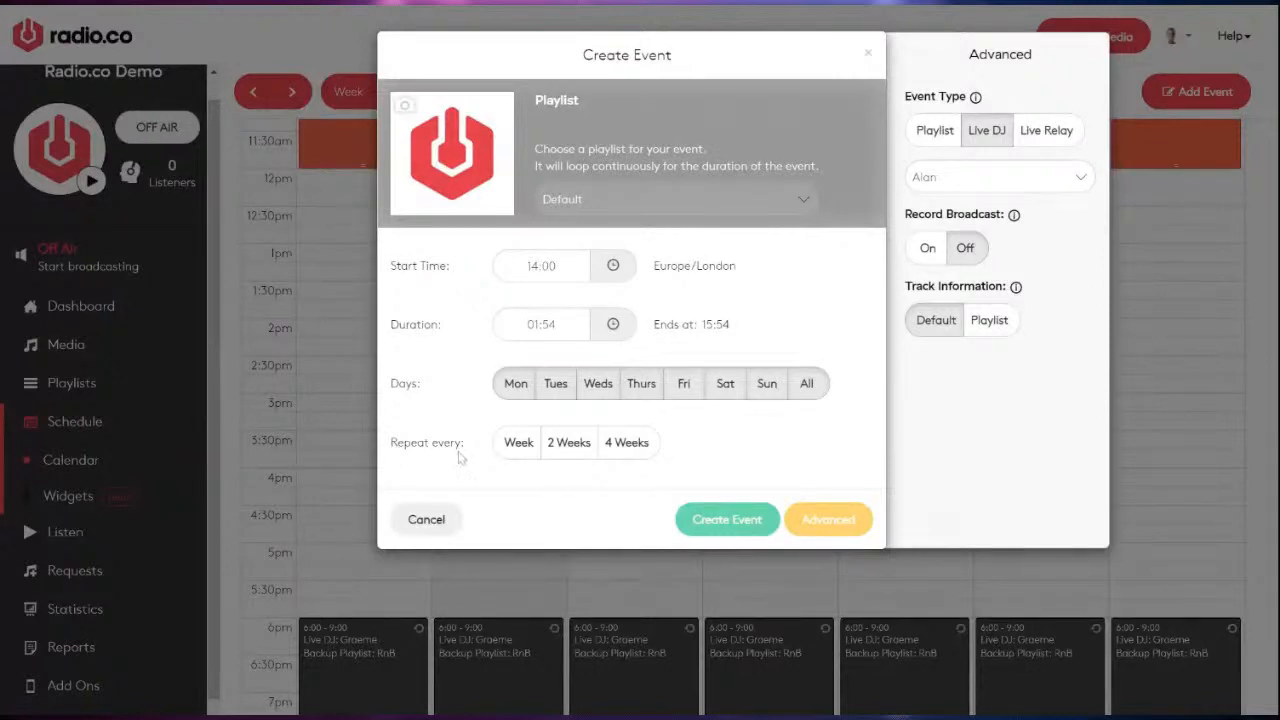
click(519, 455)
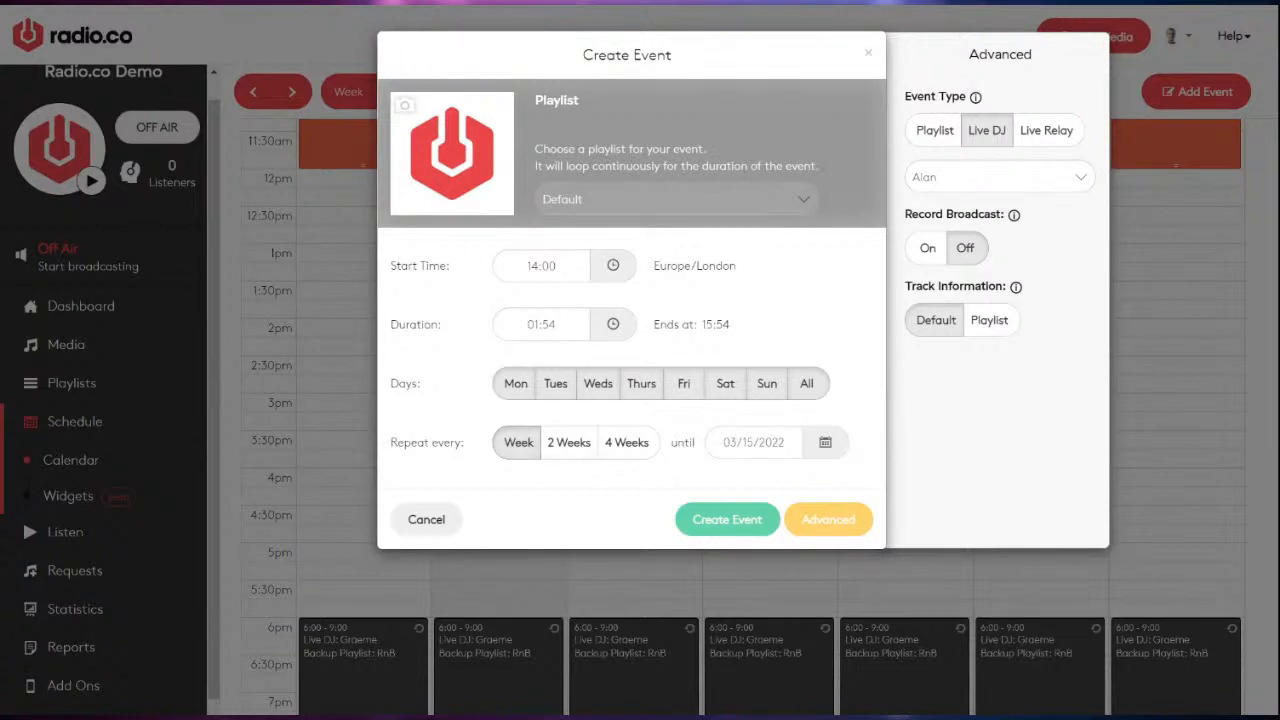
click(757, 443)
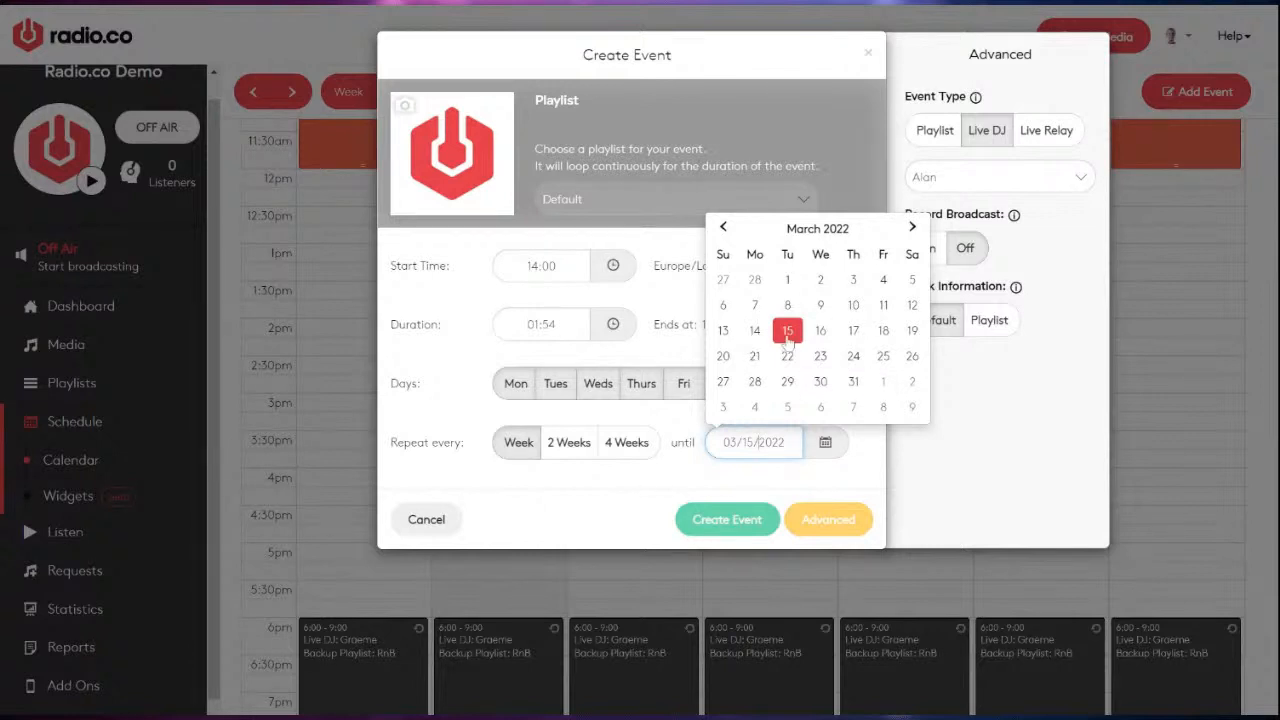
click(579, 527)
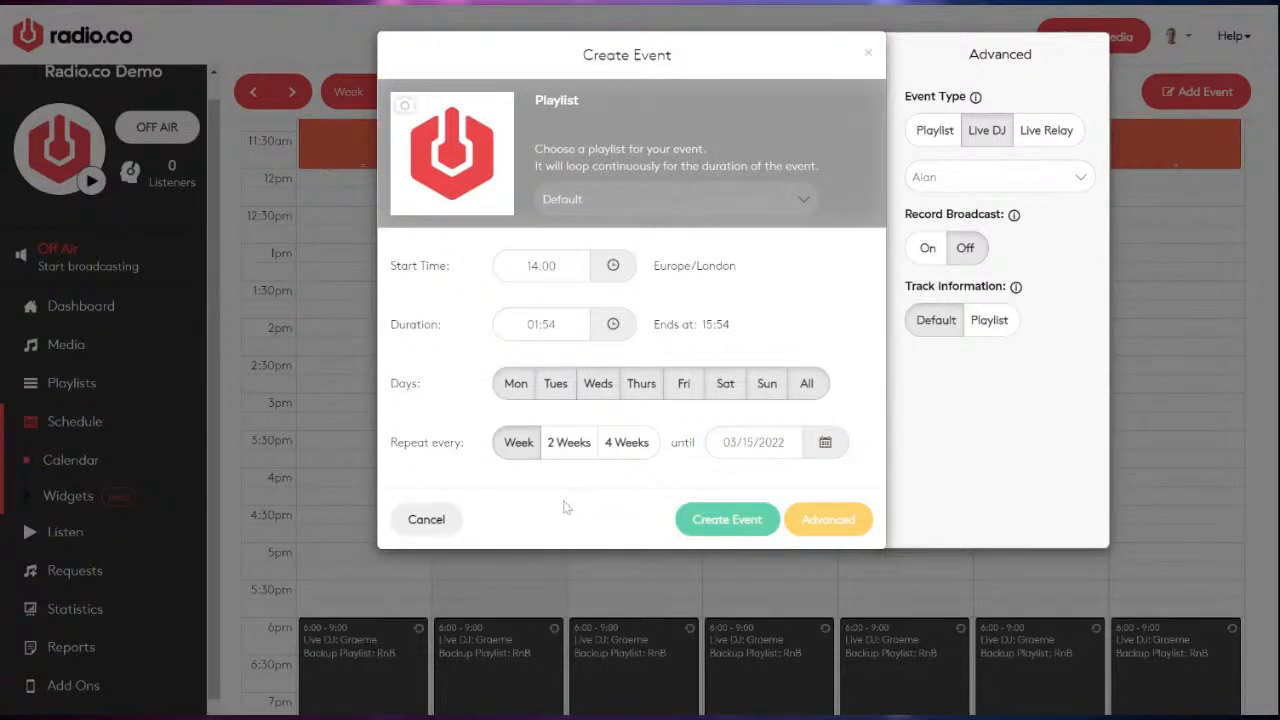
Set the event type to Playlist, choose Phil's Show as its playlist and create the event
click(830, 520)
click(830, 520)
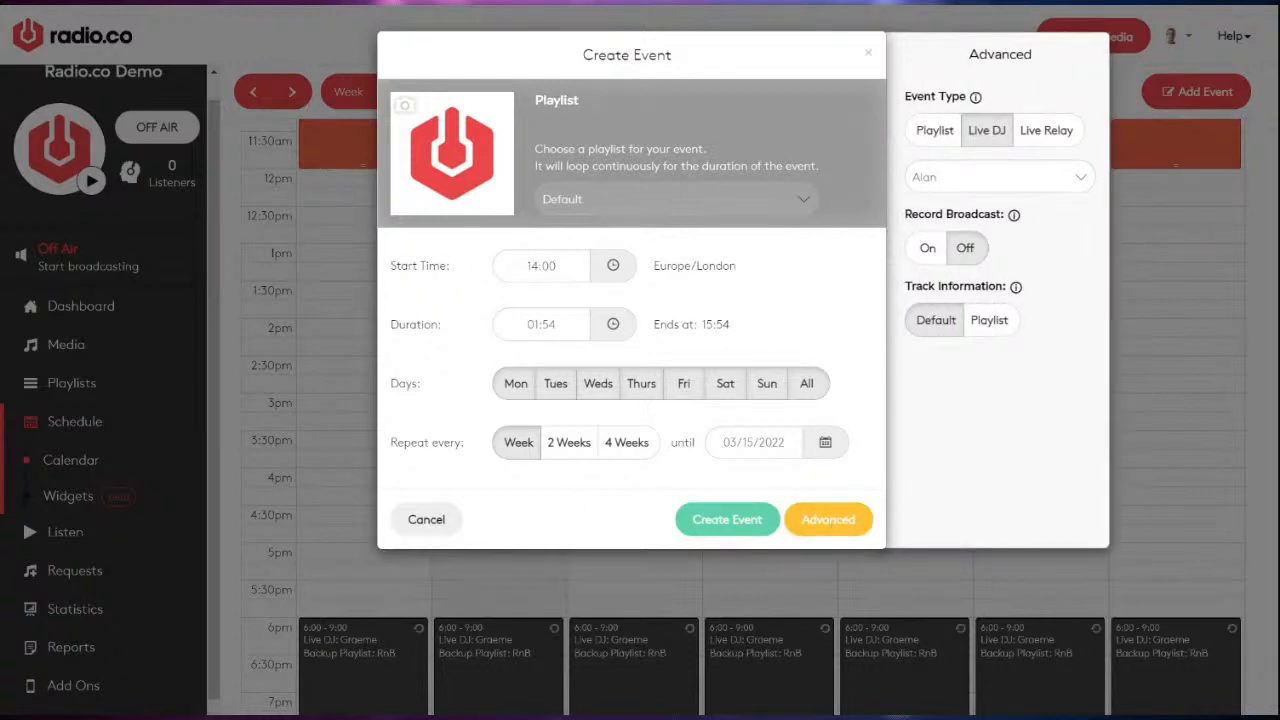
click(929, 144)
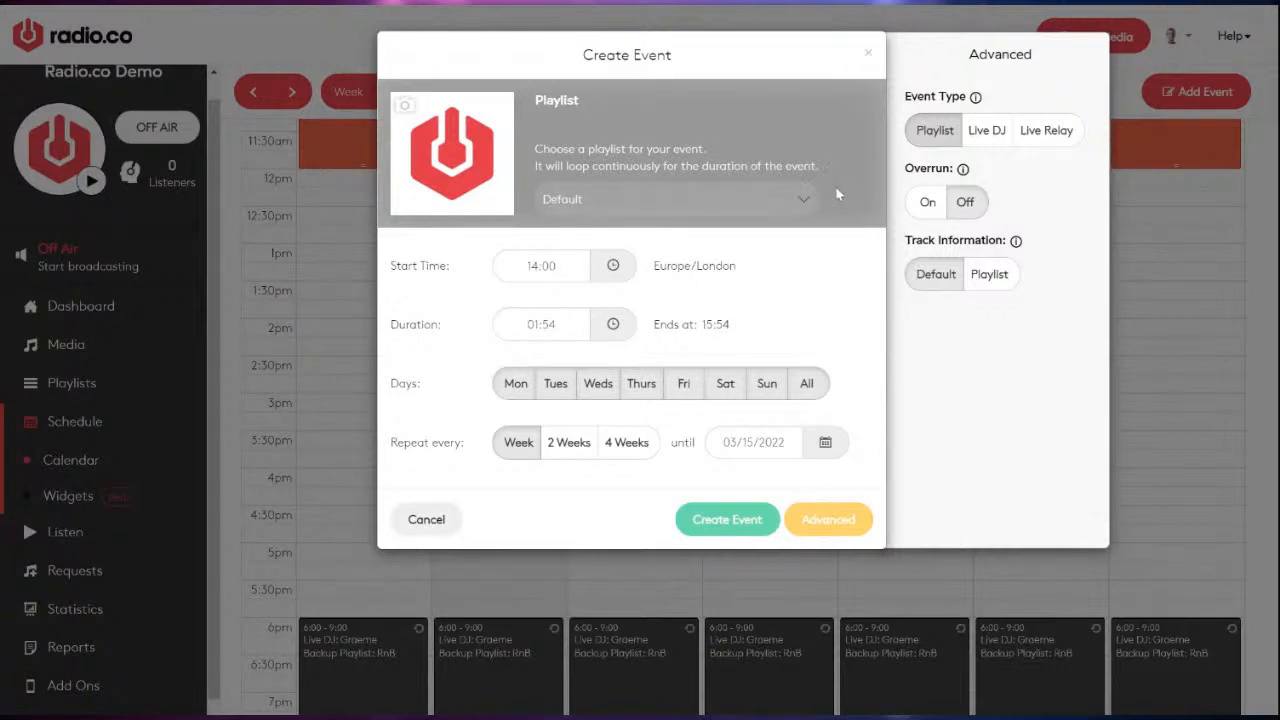
click(633, 201)
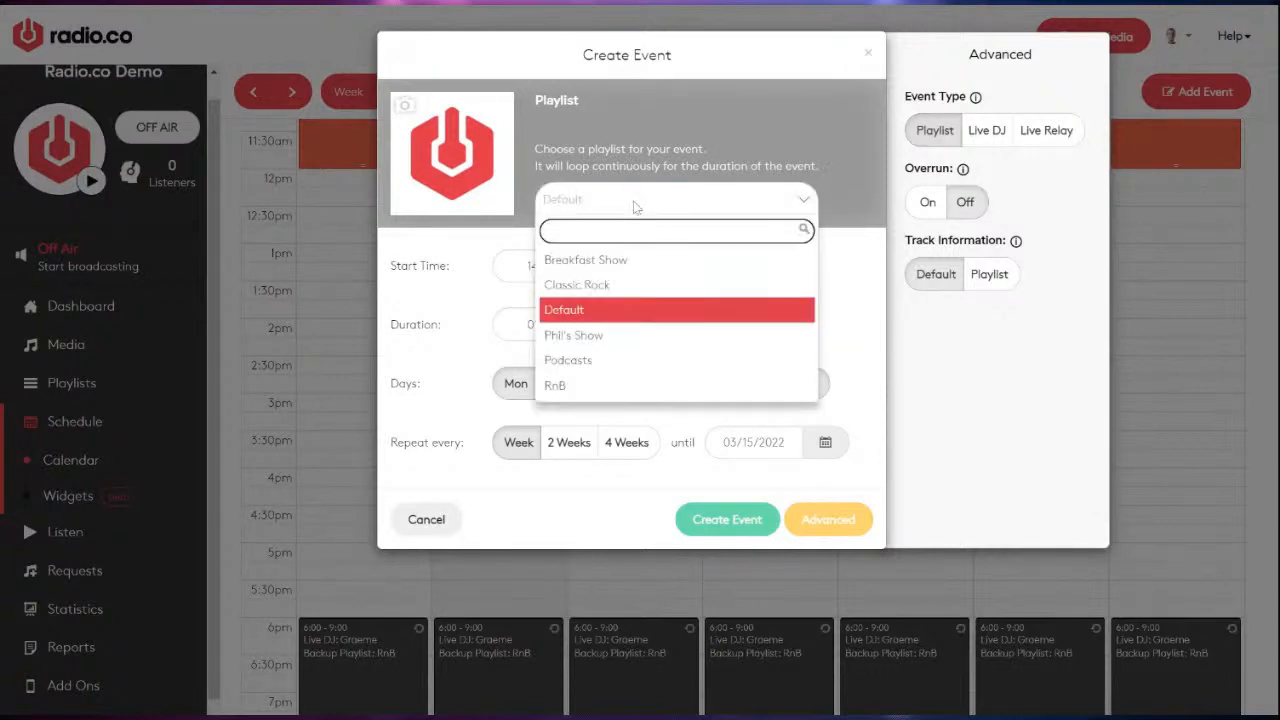
click(573, 338)
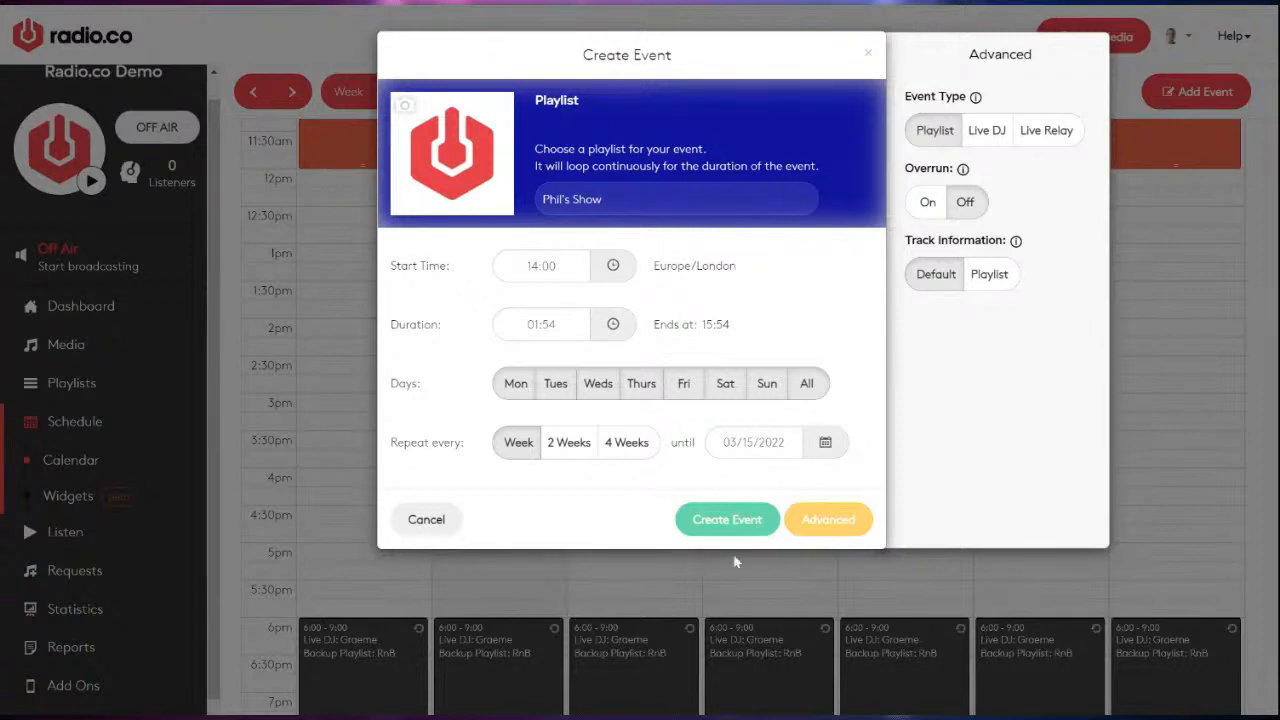
click(752, 530)
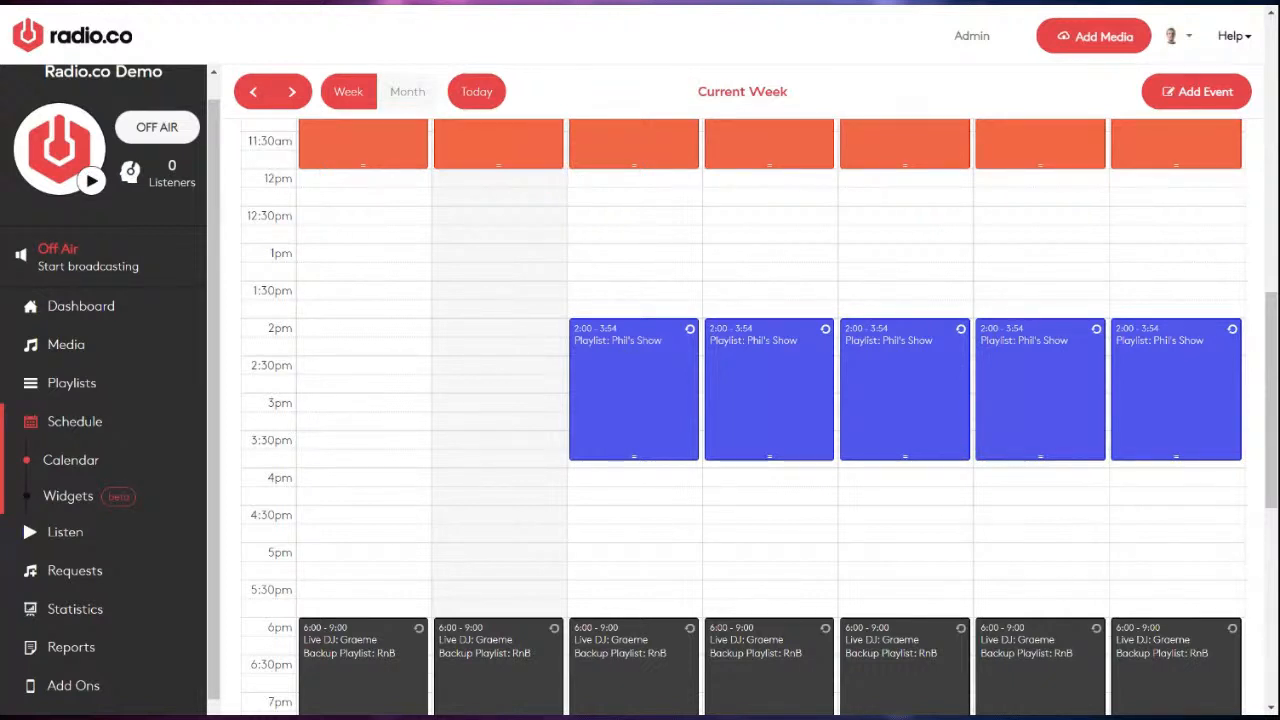
Put the station on air
click(160, 130)
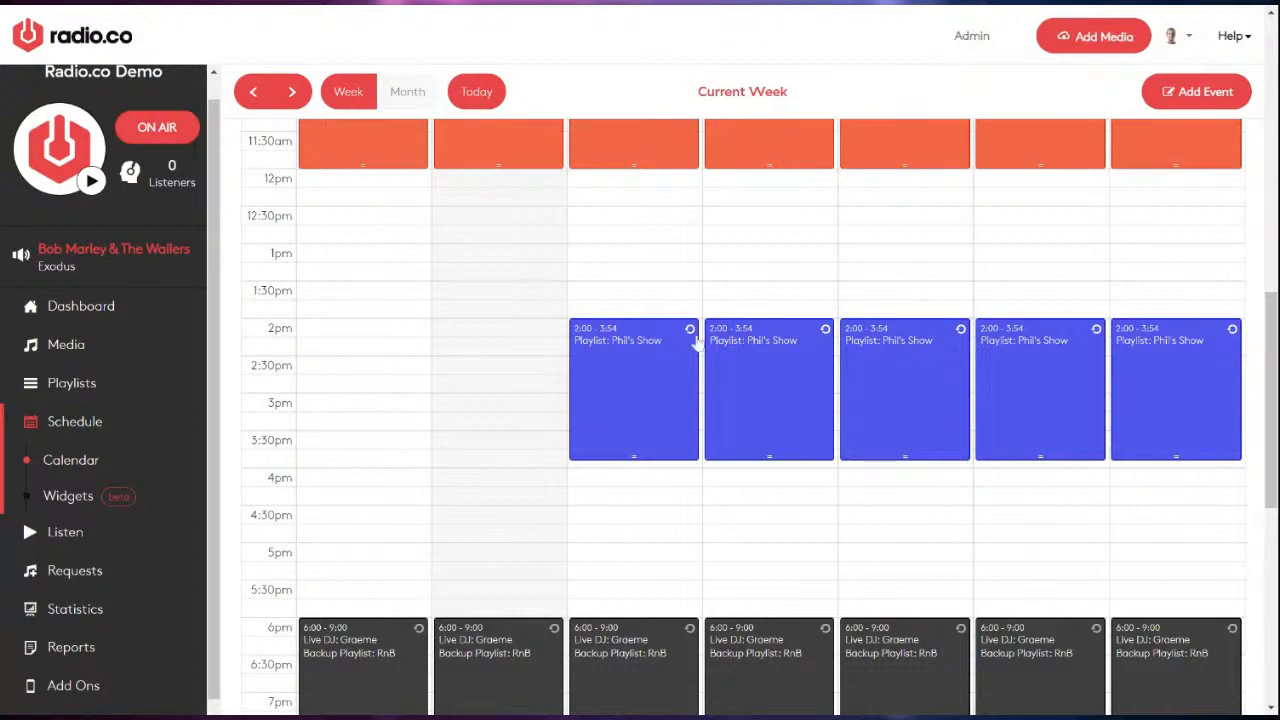
Switch the Wednesday Phil's Show event to Live DJ, assign the show's host as DJ and turn on broadcast recording
click(627, 376)
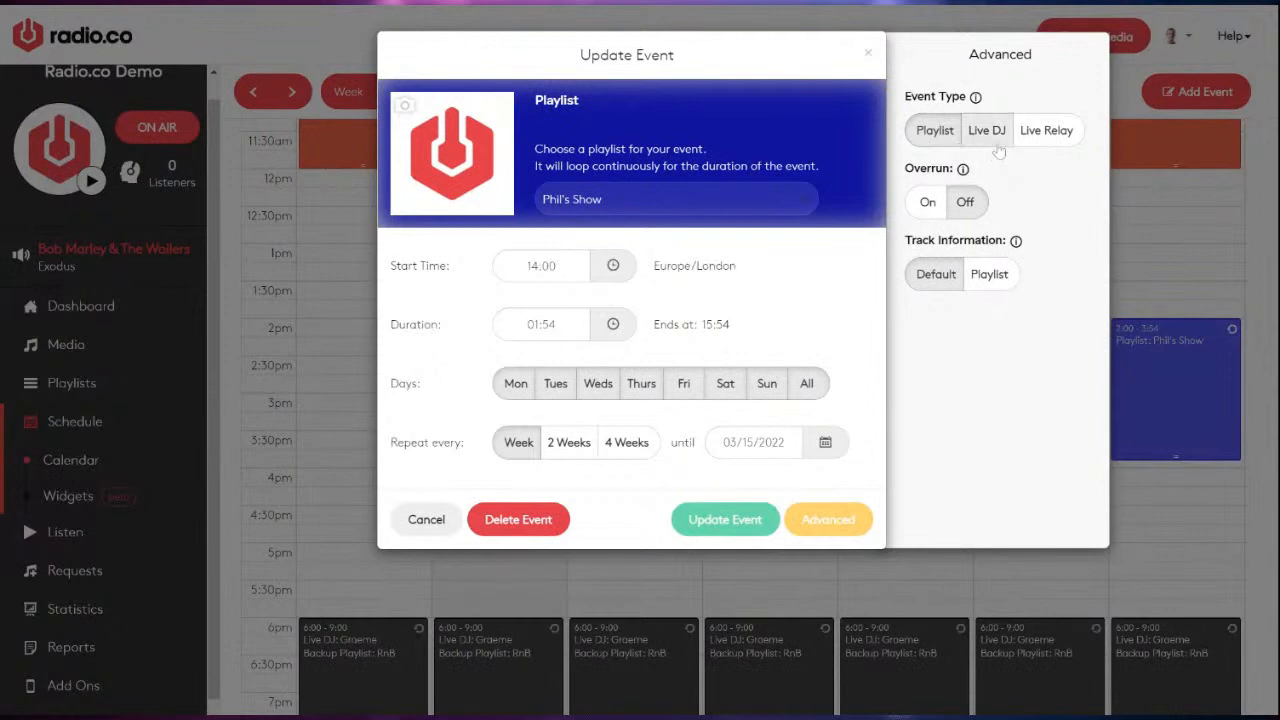
click(984, 149)
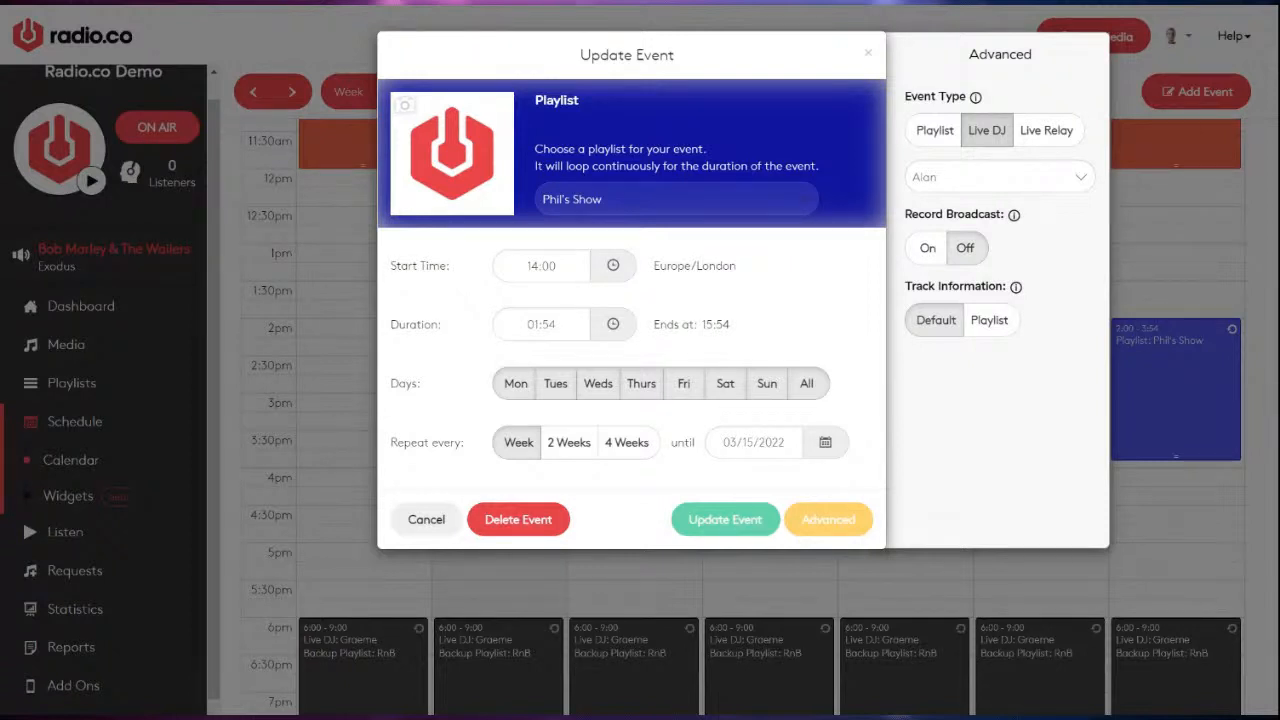
click(955, 186)
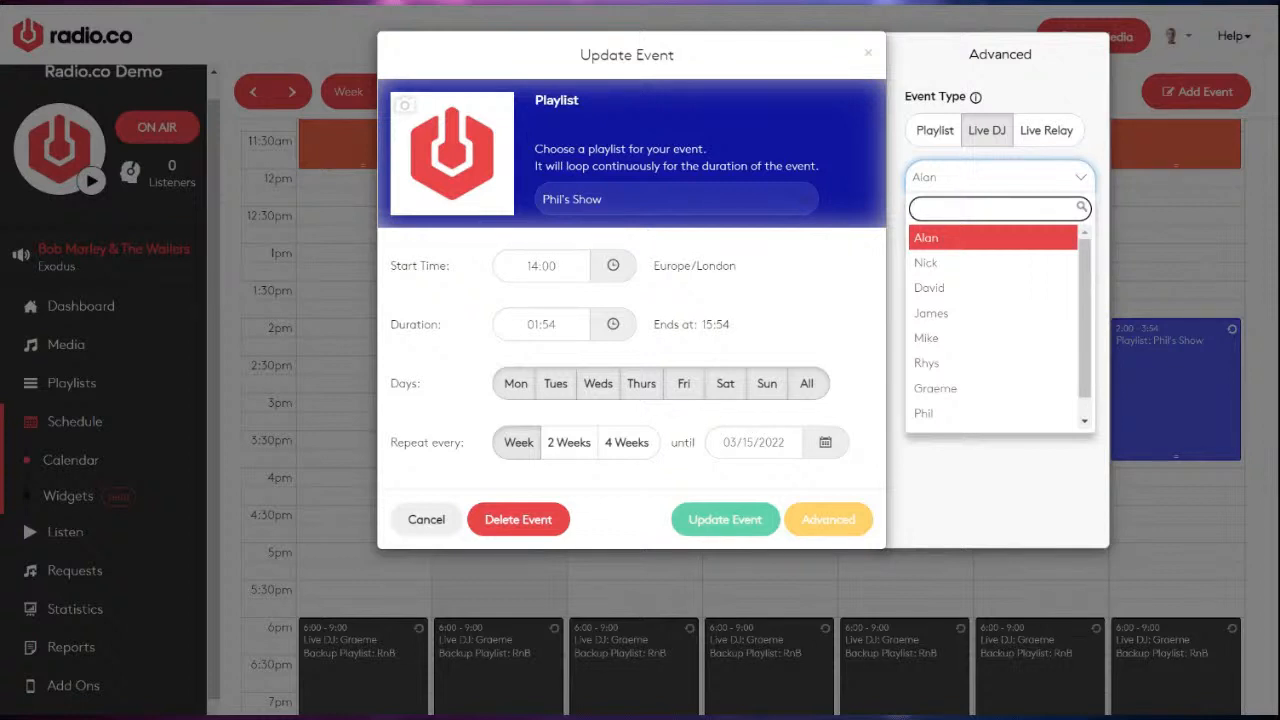
scroll(975, 350, down, 1)
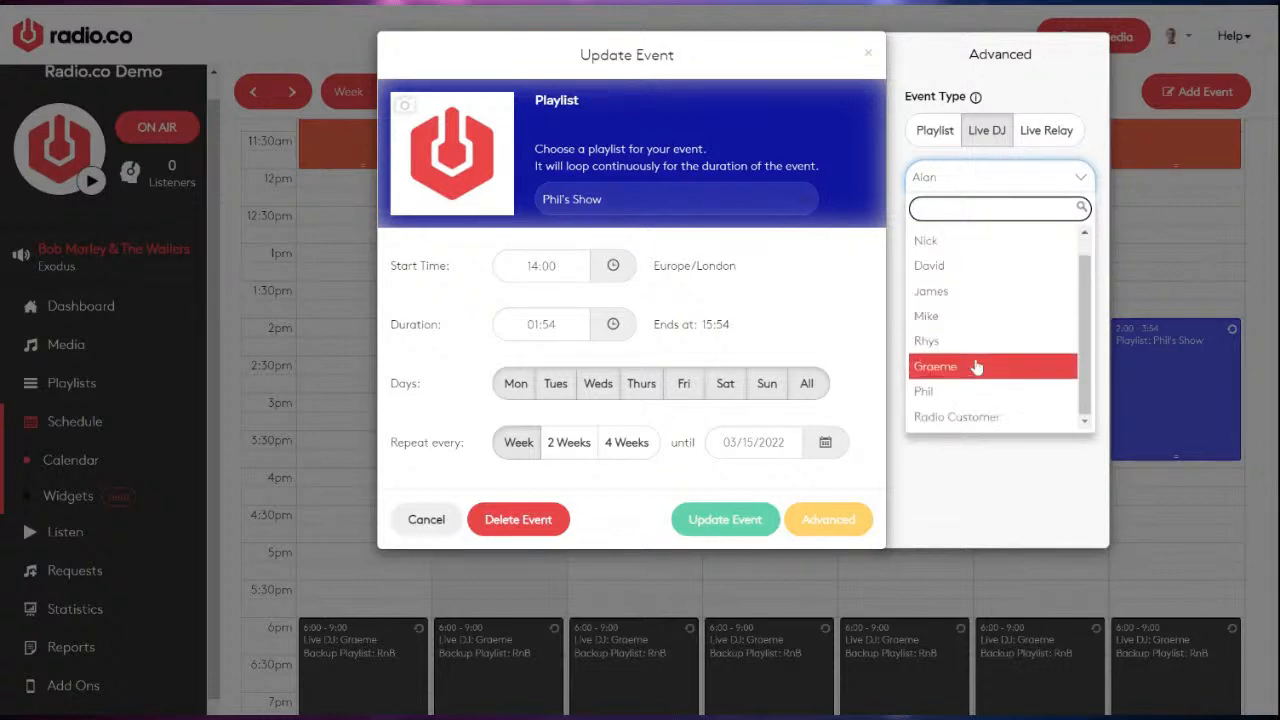
click(925, 395)
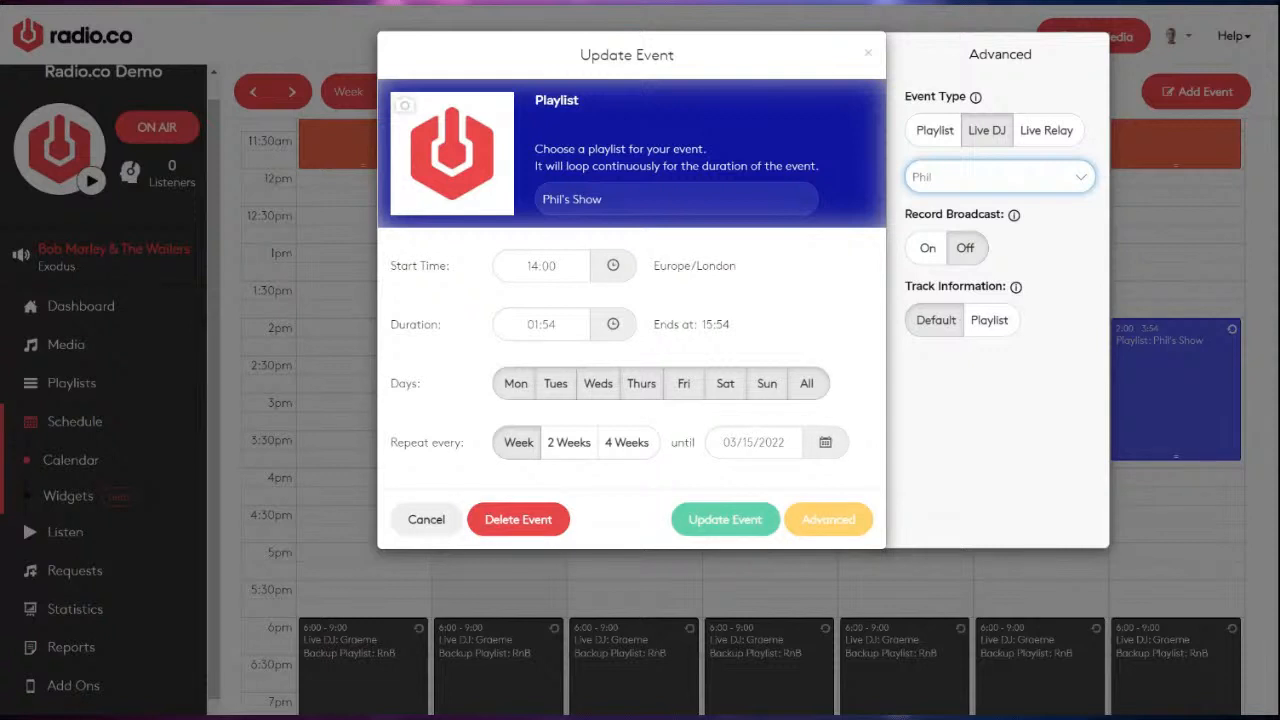
click(925, 249)
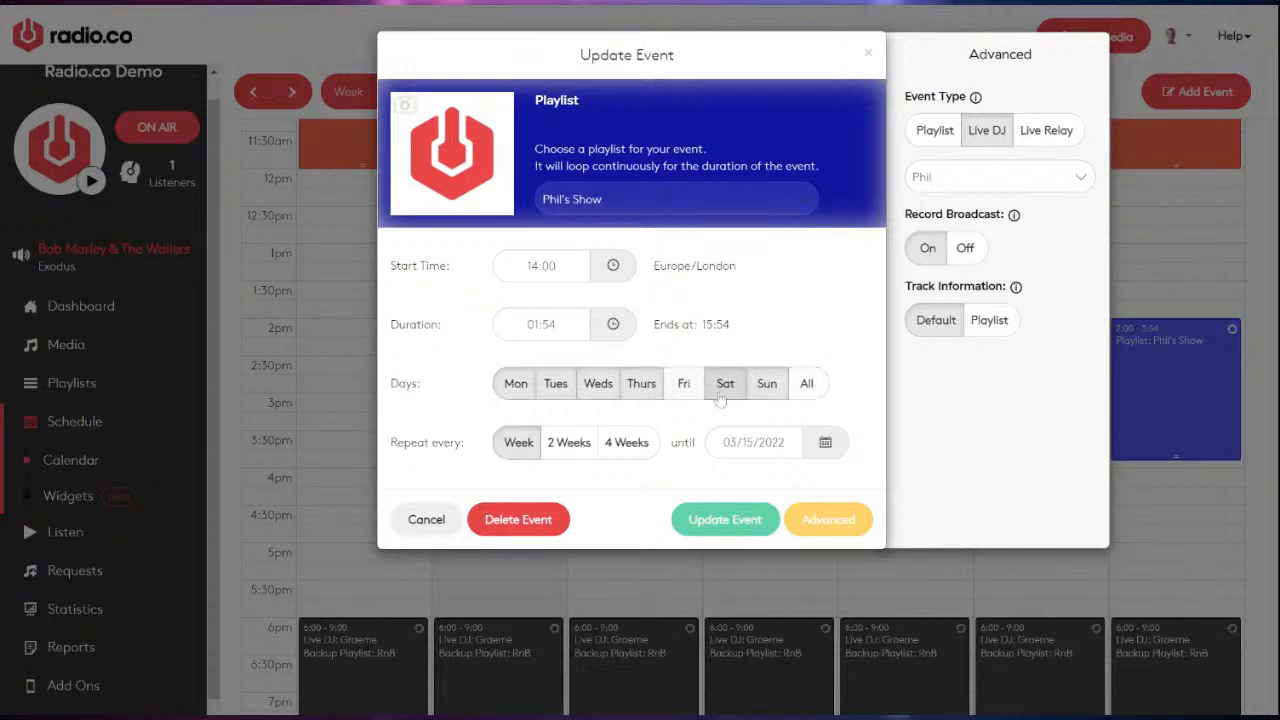
Limit the event to Monday–Thursday and Sunday, end its repetition on 02/15/2022 and update all events in the series
click(748, 442)
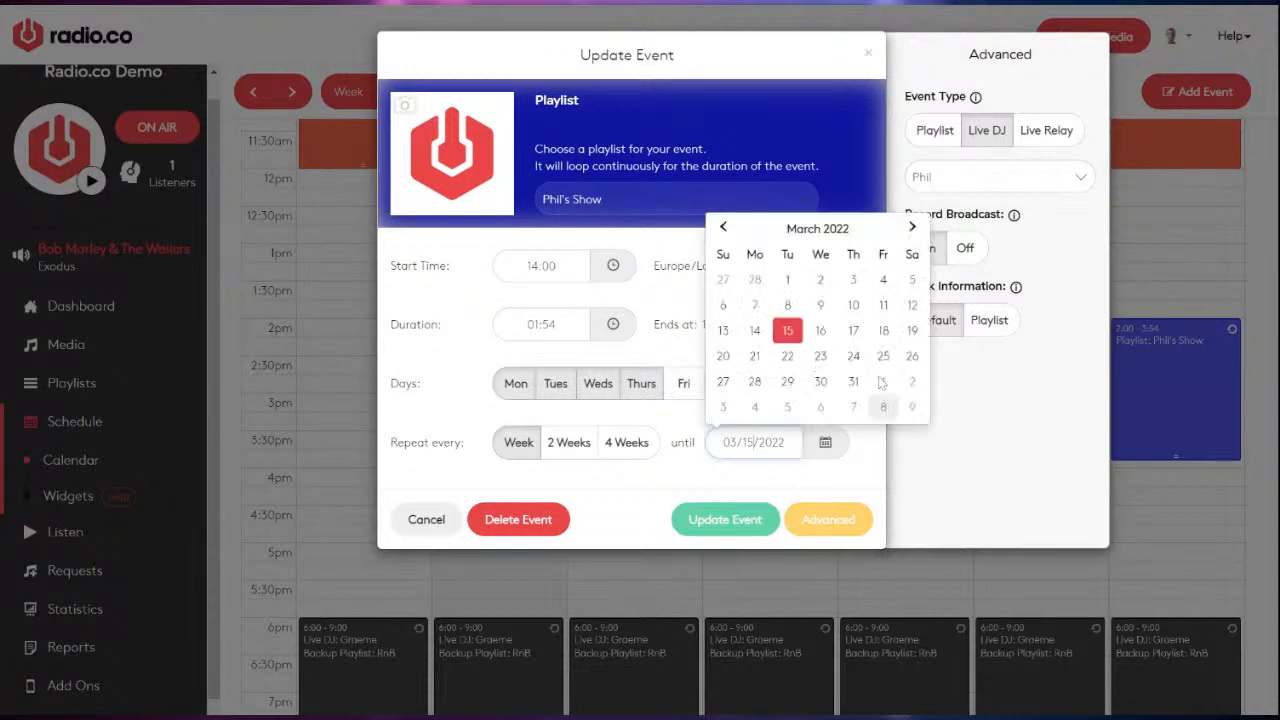
click(723, 229)
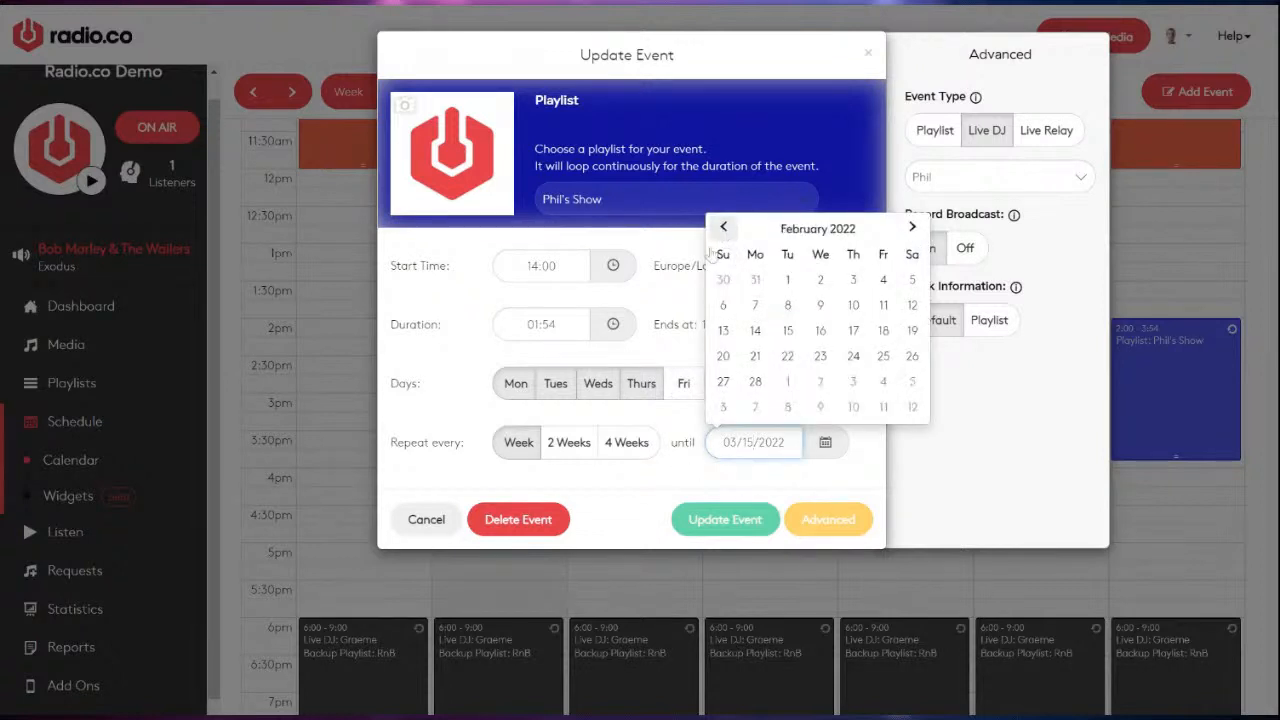
click(790, 335)
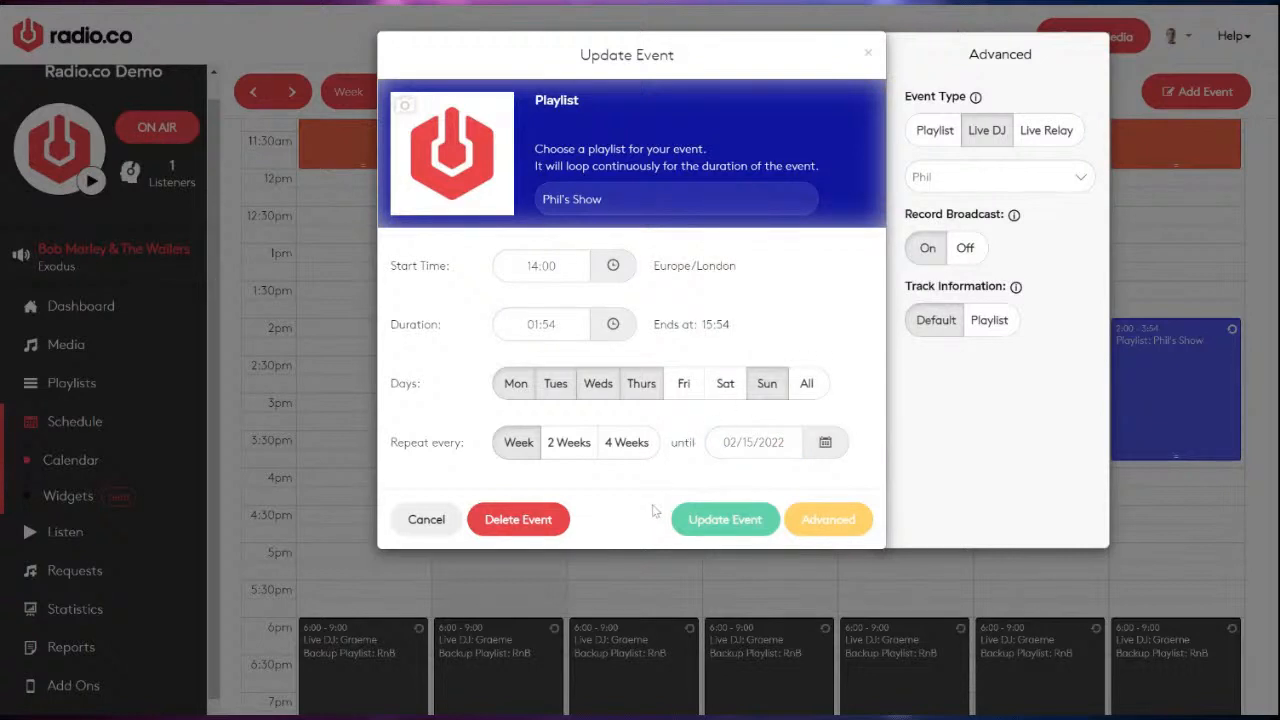
click(725, 519)
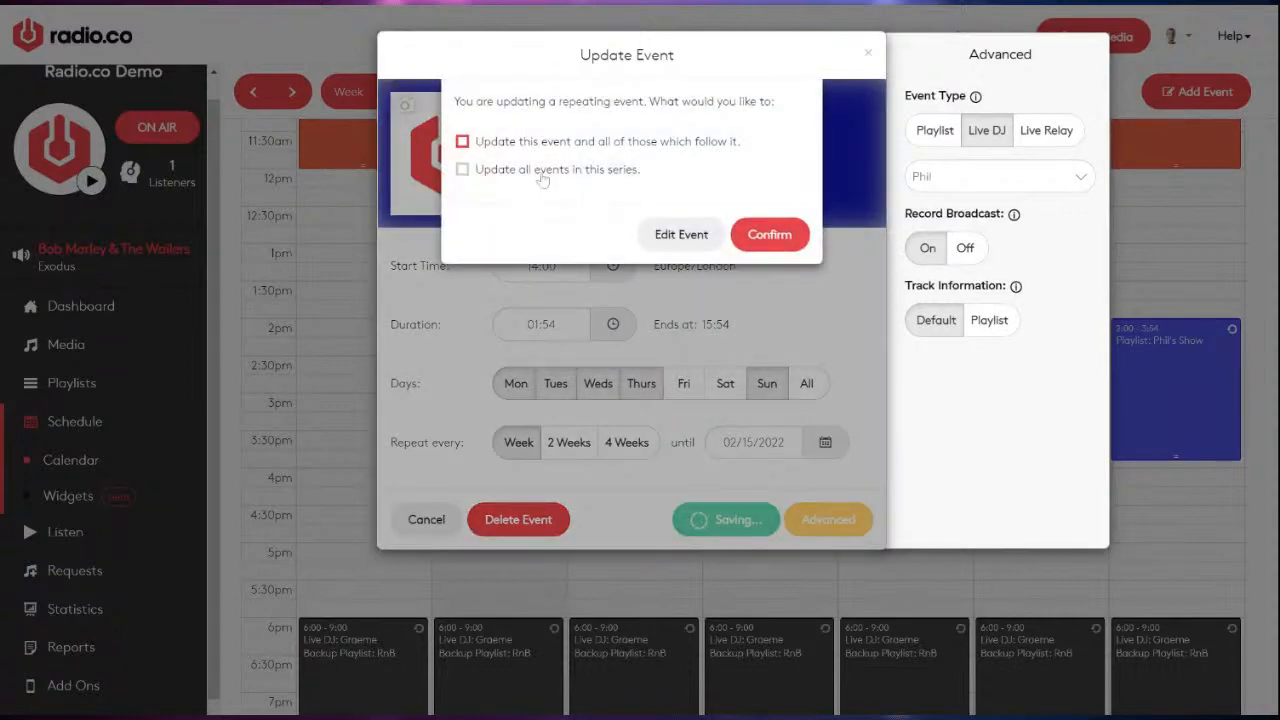
click(543, 171)
click(762, 238)
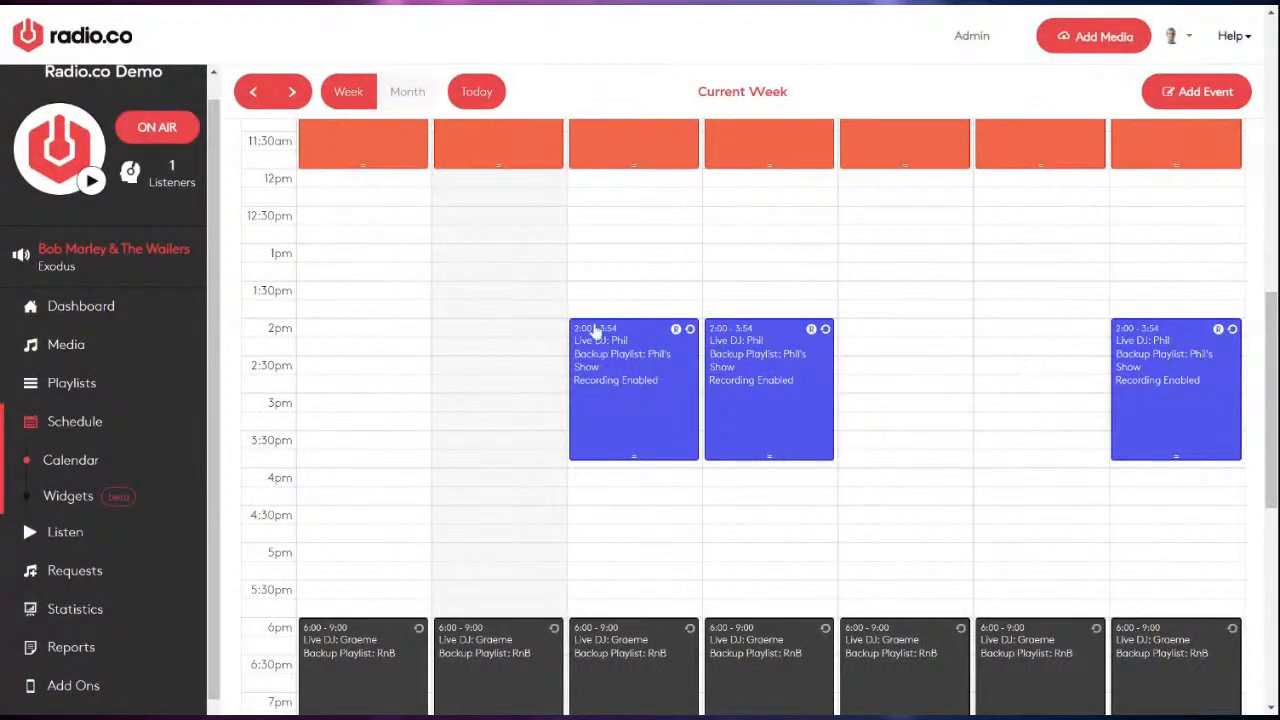
Review the updated Phil's Show event's settings and delete all events in its series
click(631, 368)
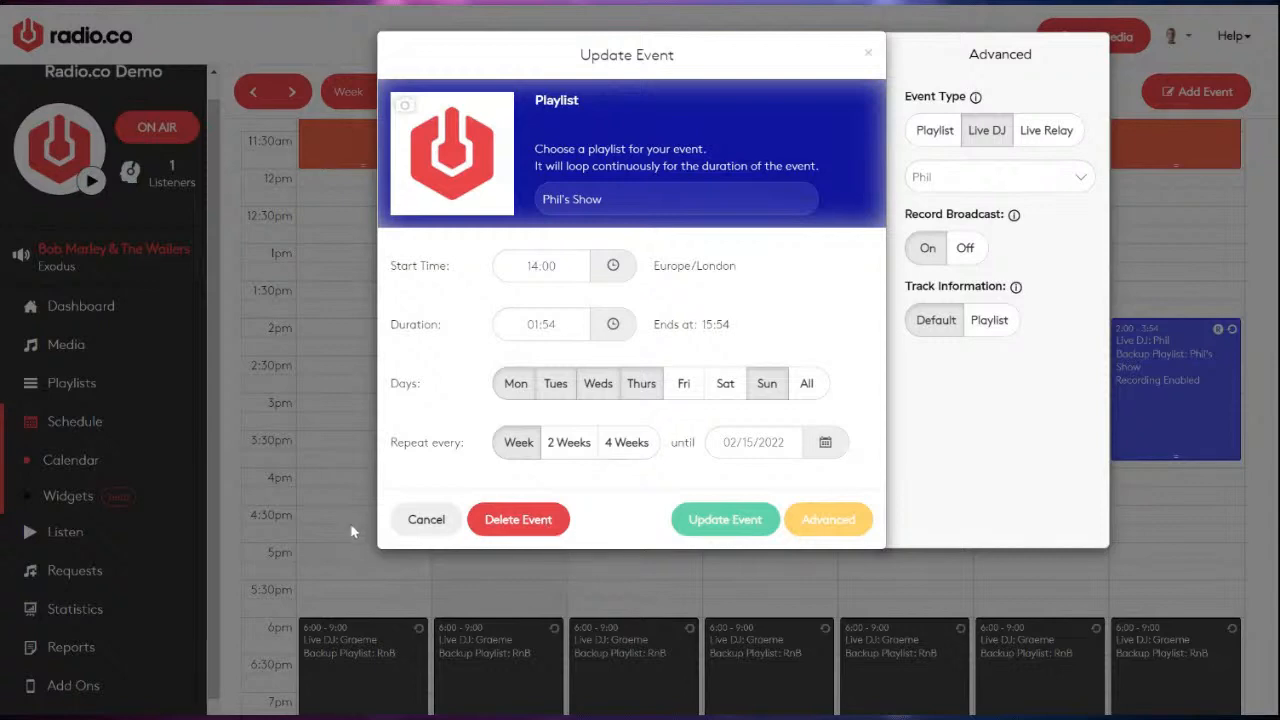
click(412, 524)
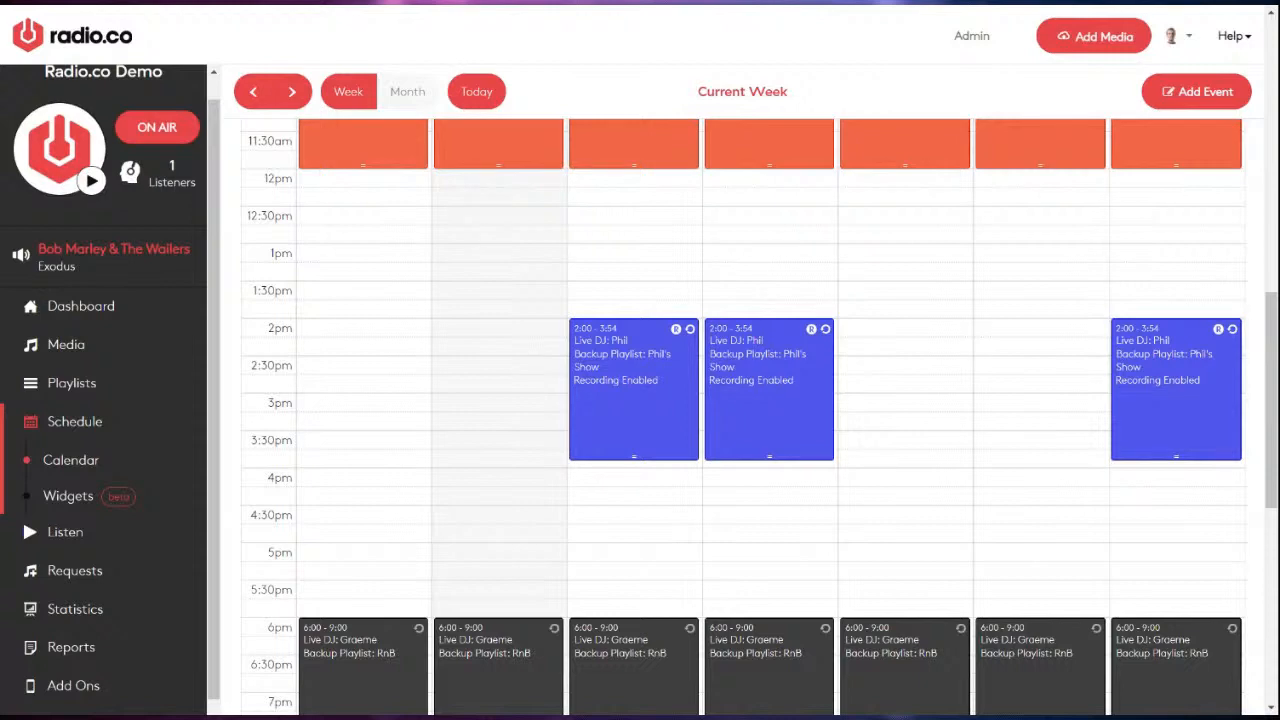
click(617, 397)
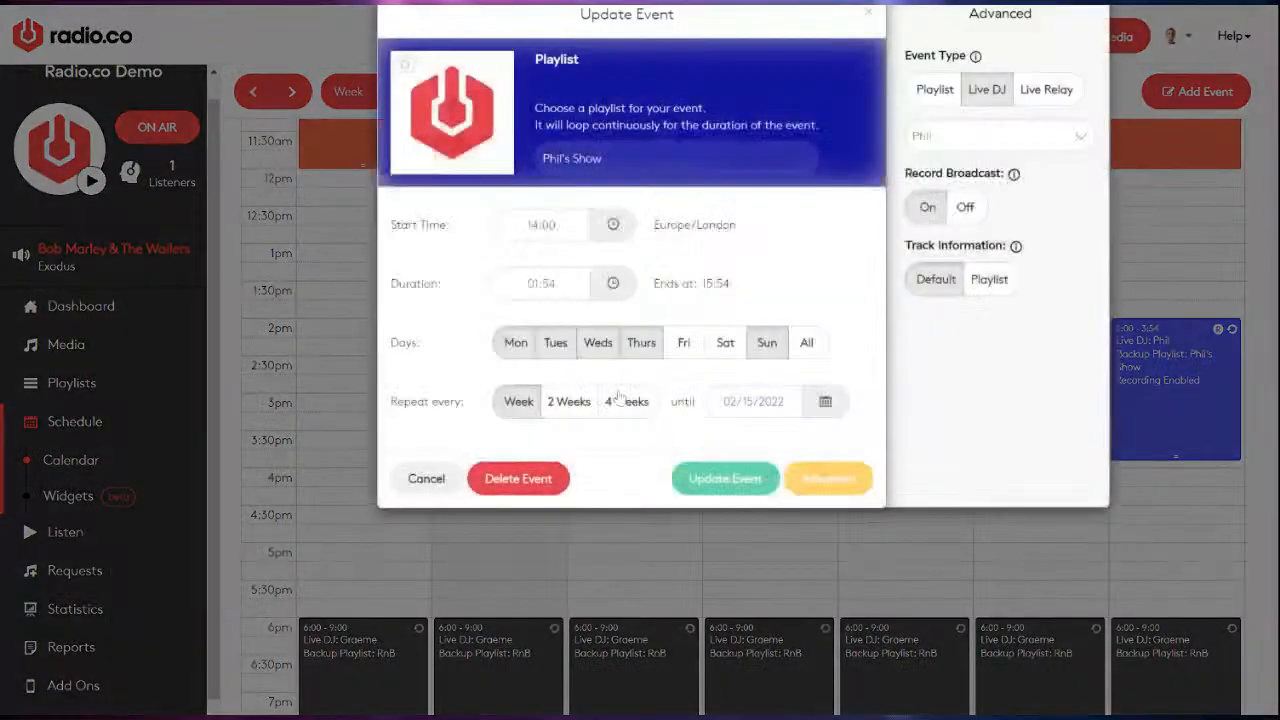
click(532, 521)
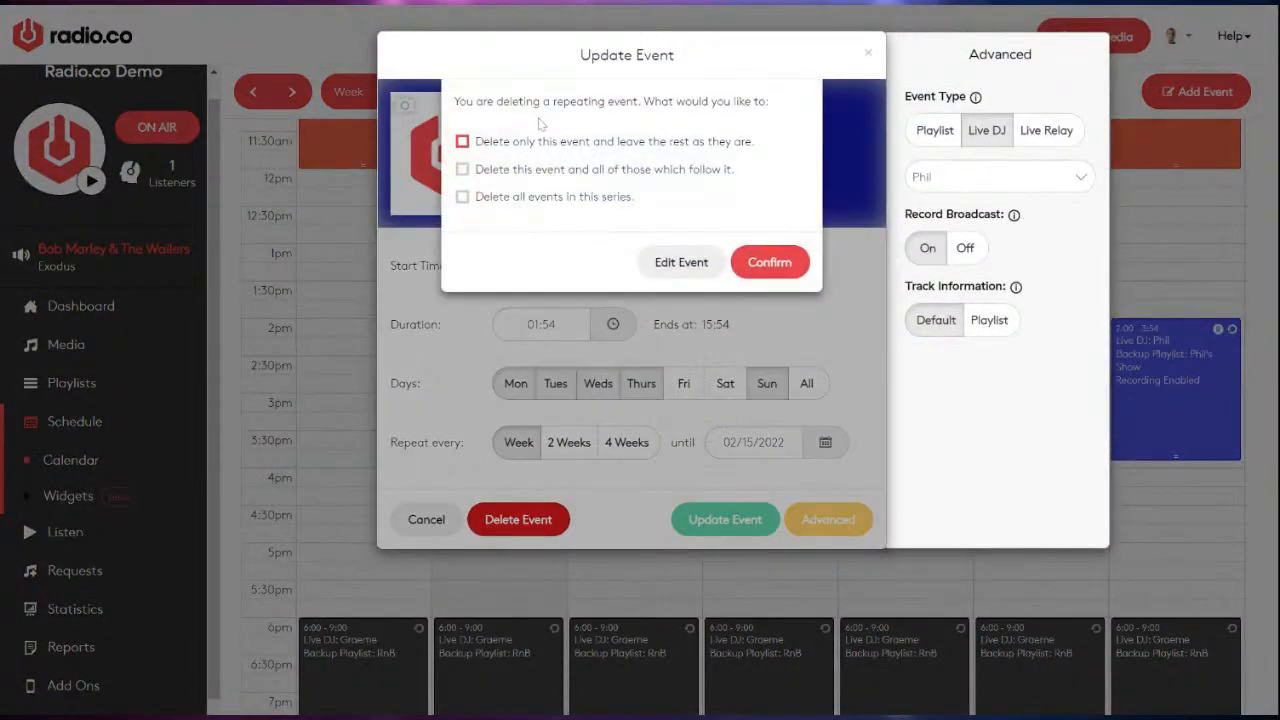
click(540, 199)
click(752, 260)
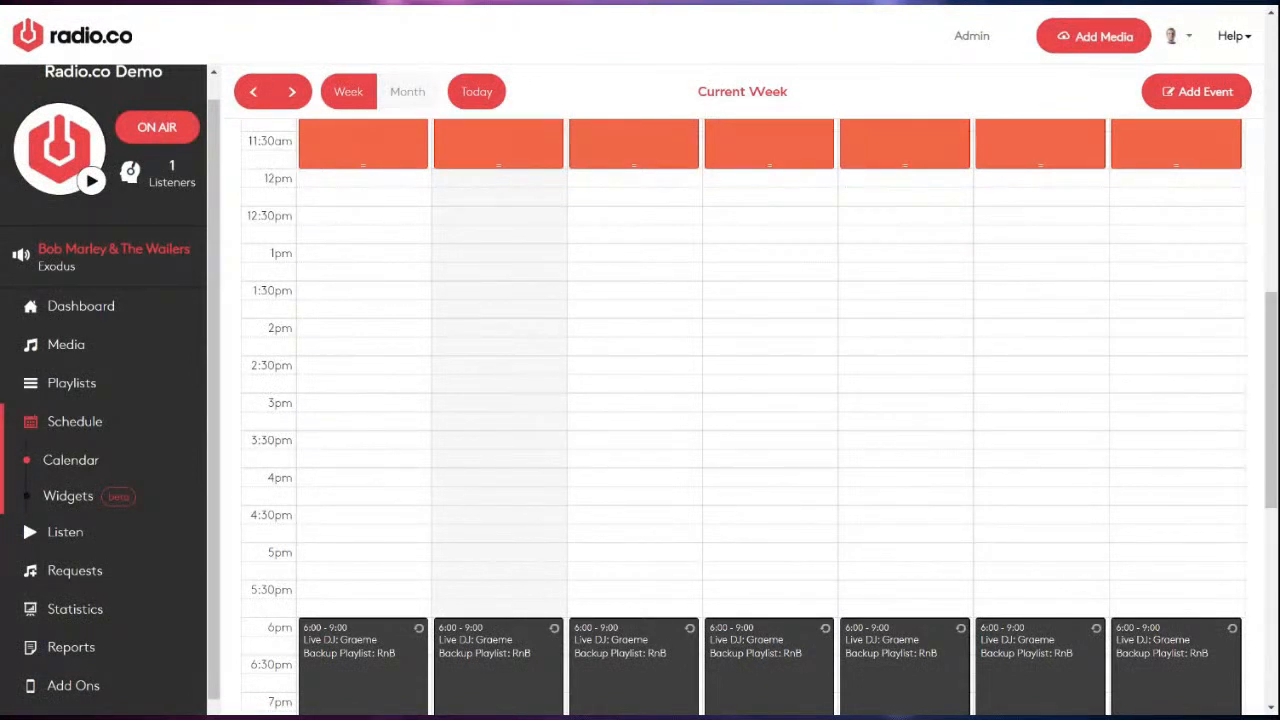
Look over the station's listen links and browse the available web players
click(67, 541)
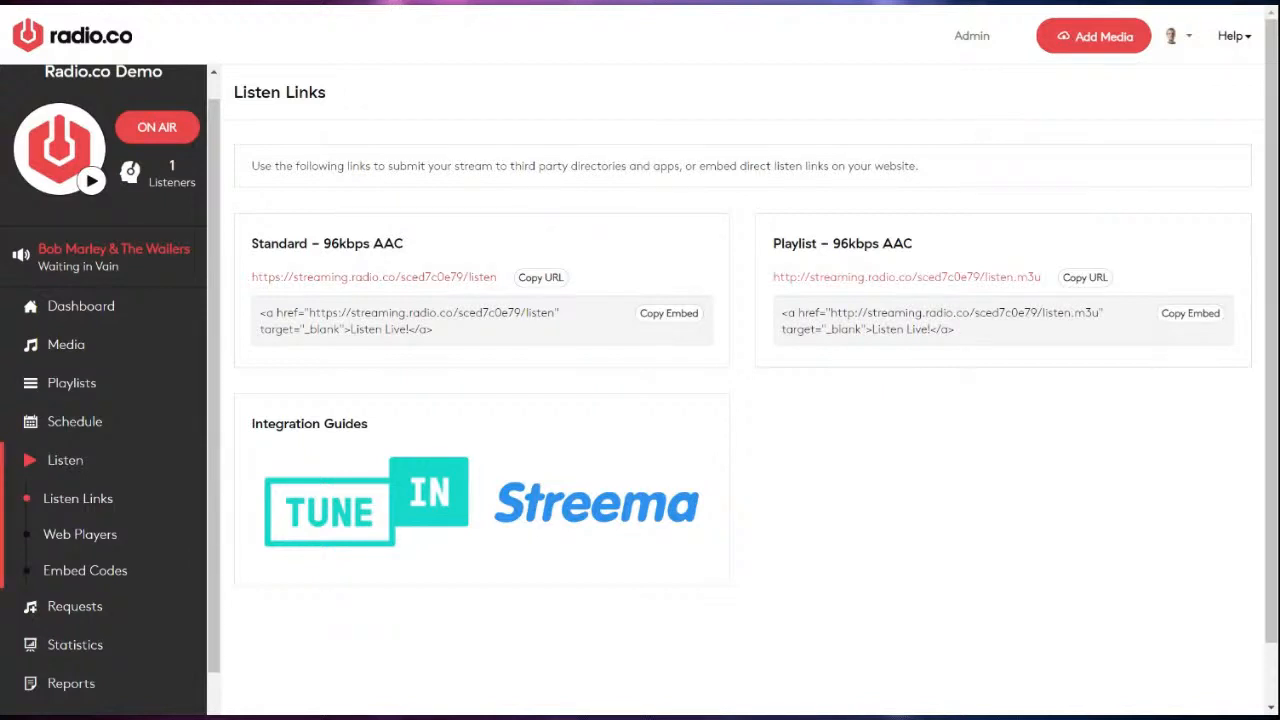
click(68, 536)
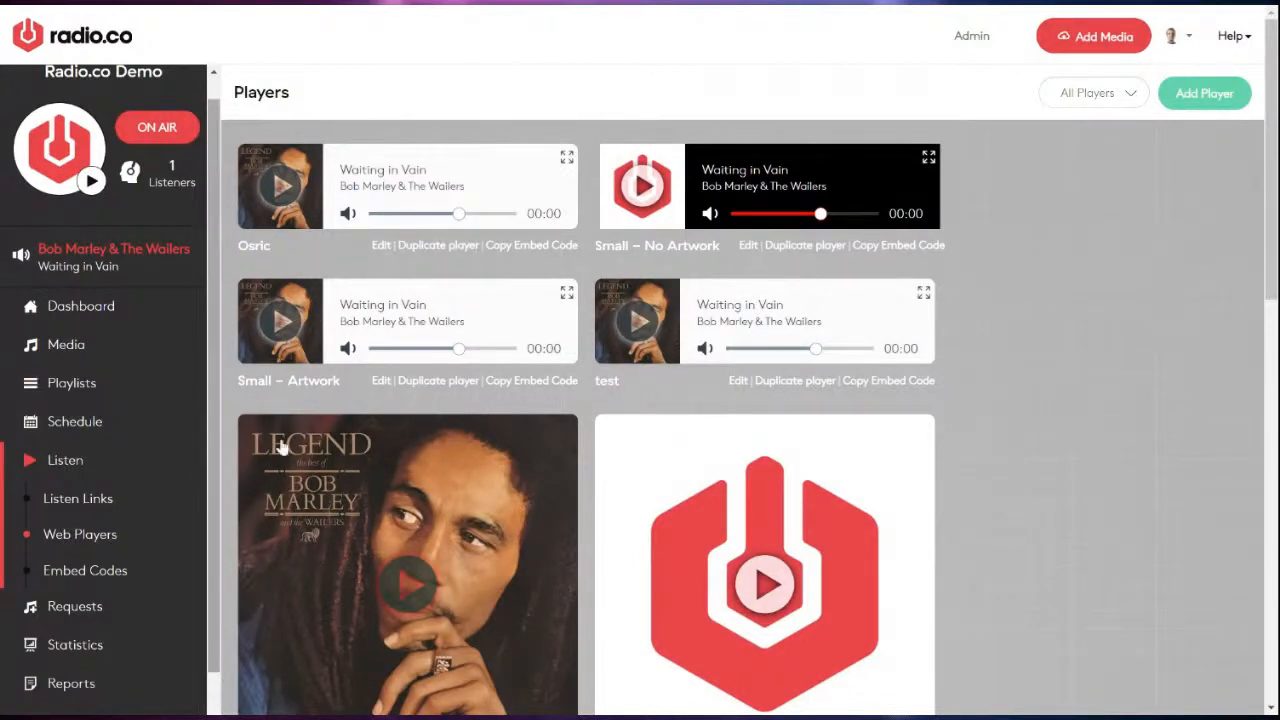
scroll(569, 429, down, 2)
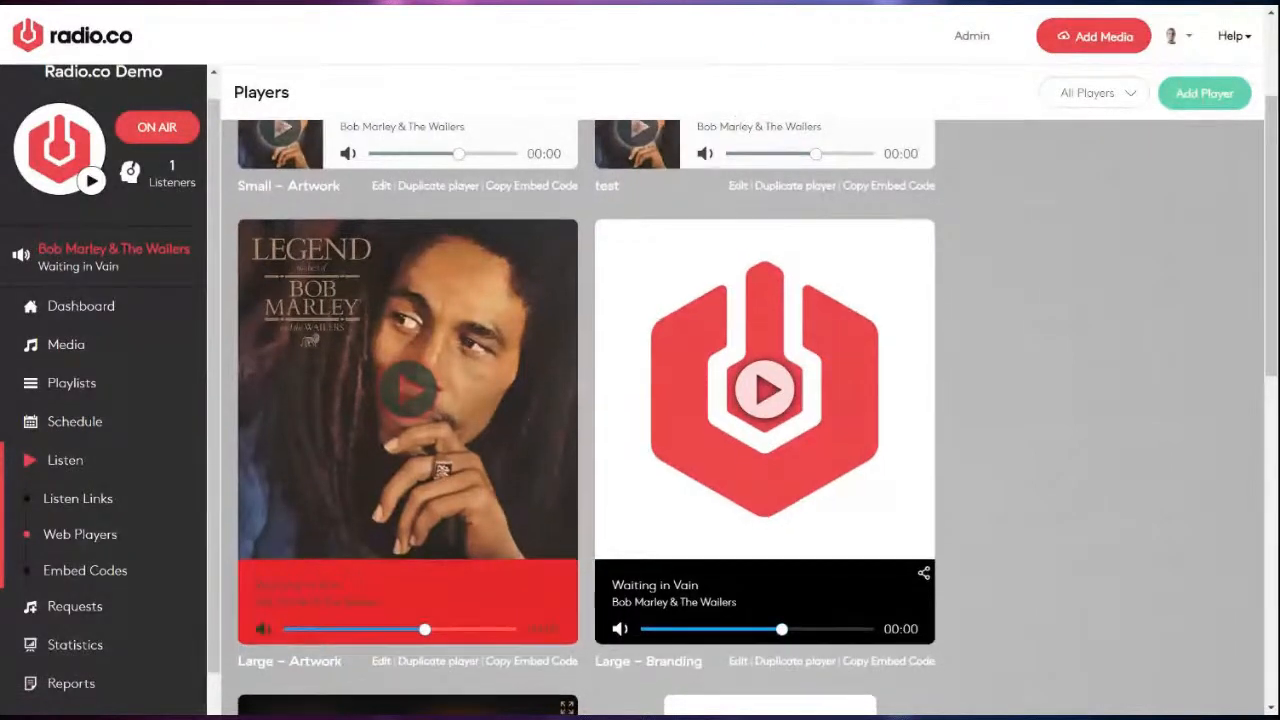
scroll(757, 406, down, 1)
scroll(757, 406, down, 2)
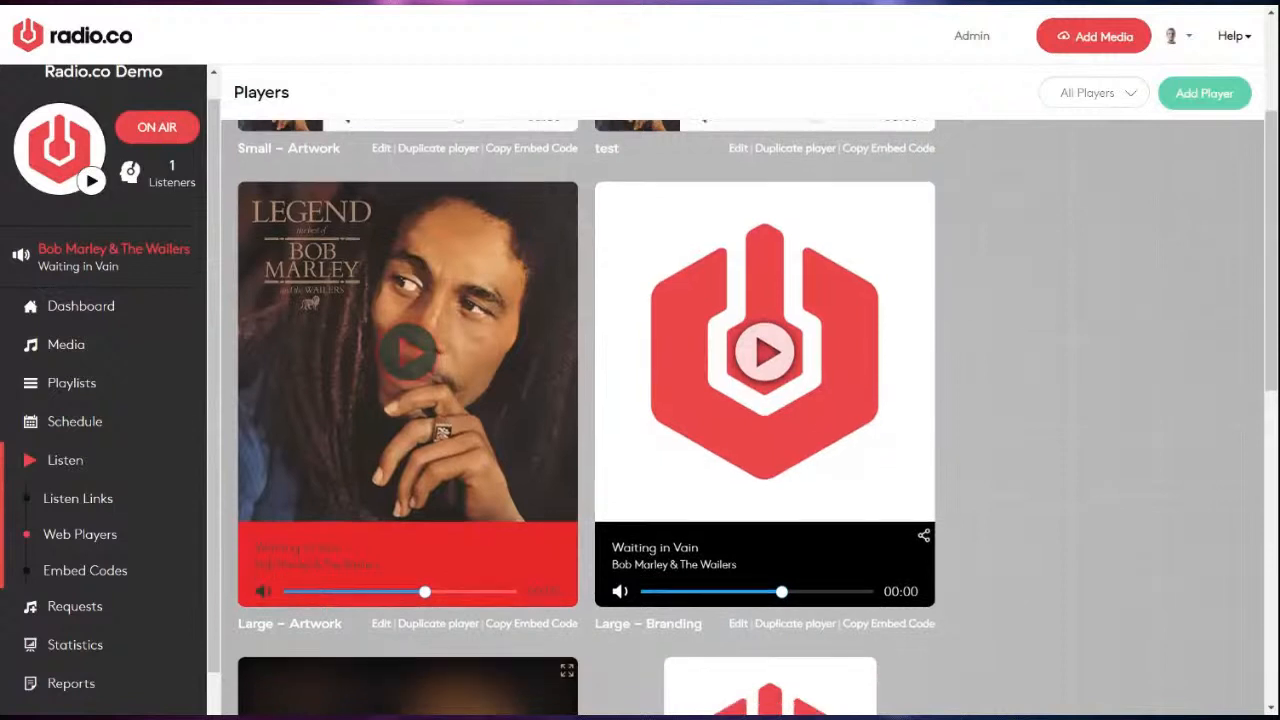
scroll(757, 406, down, 5)
scroll(131, 534, down, 3)
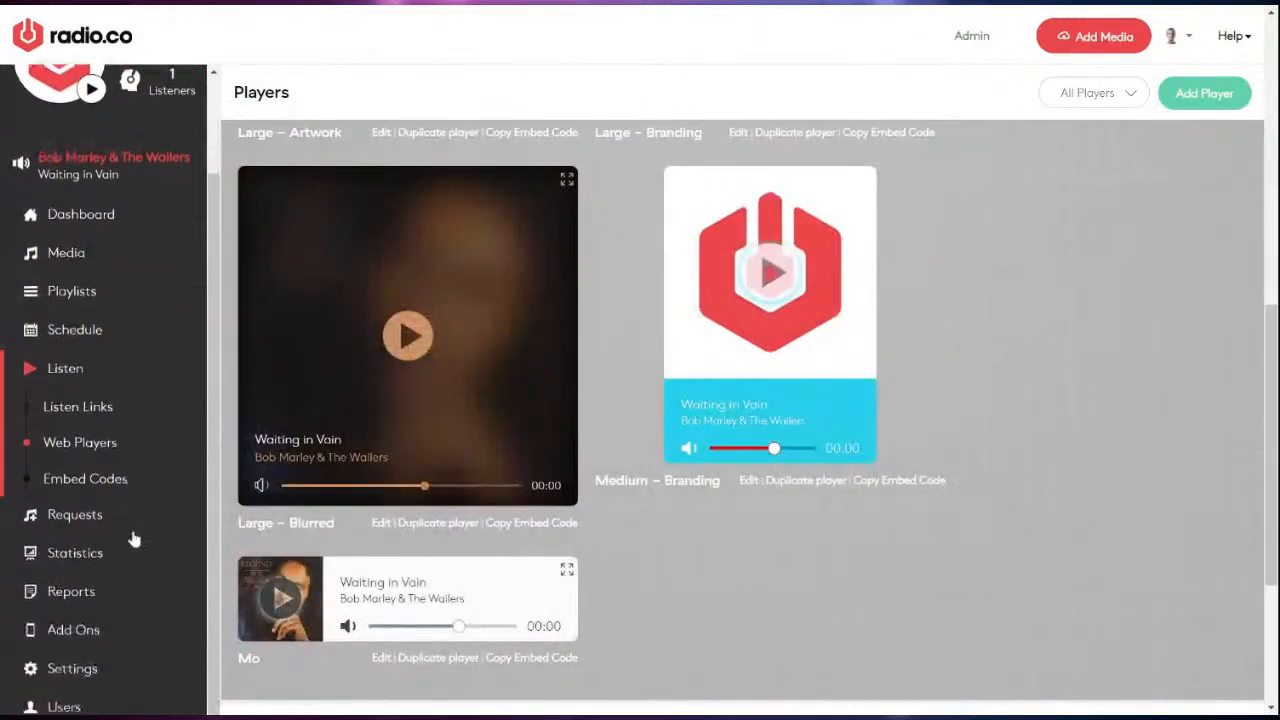
View the add-ons offered for the station
click(62, 616)
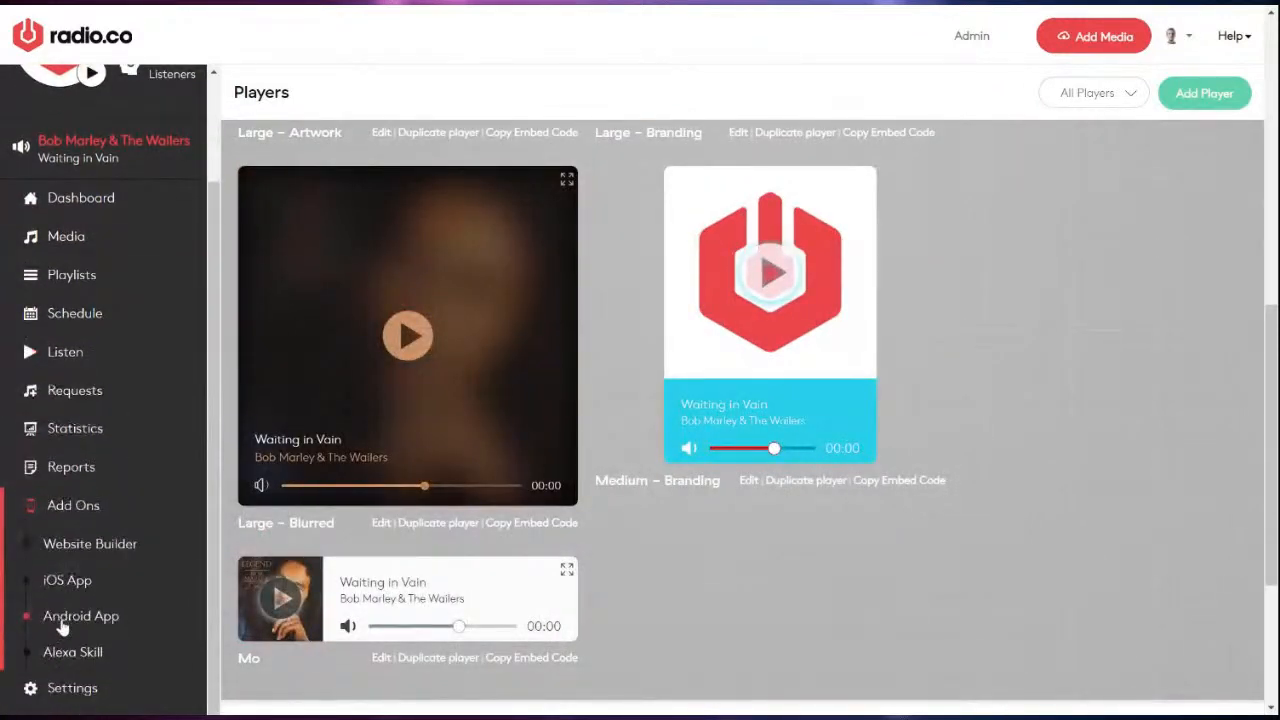
scroll(461, 386, up, 3)
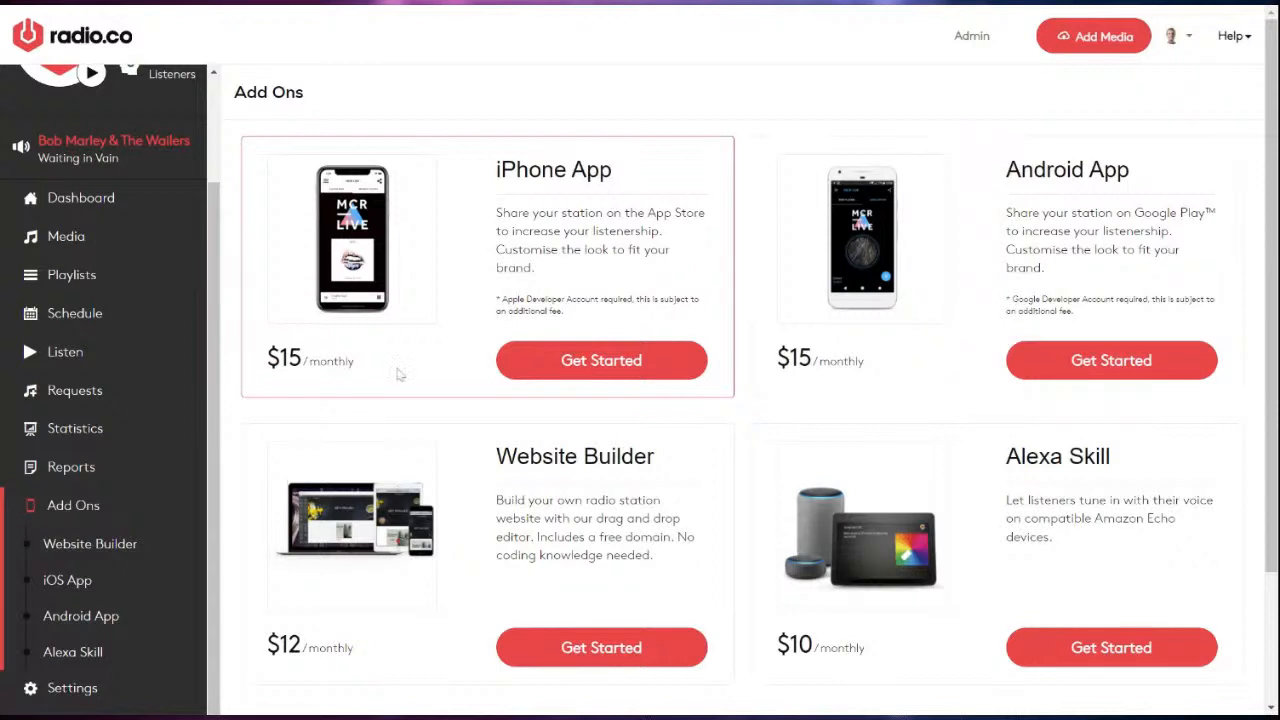
Examine the station statistics overview: listener metrics, the listener chart and the top countries, clients and platforms
scroll(95, 220, up, 3)
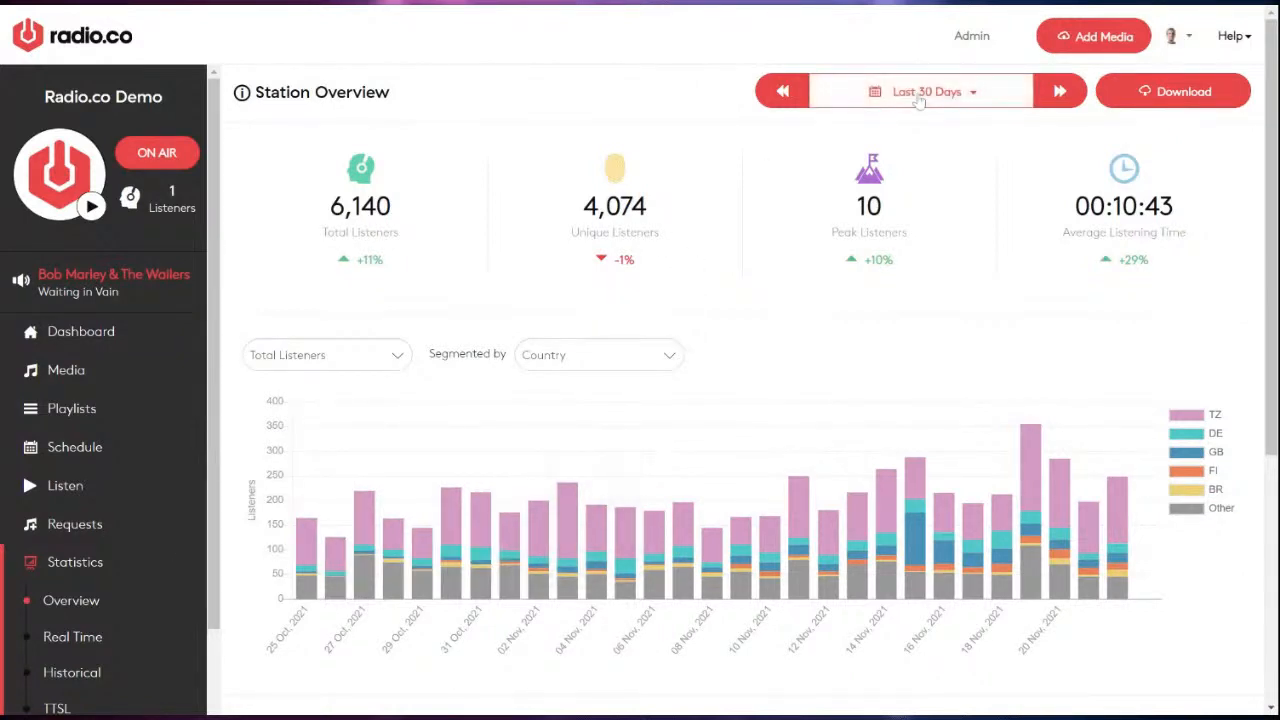
mouse_move(425, 248)
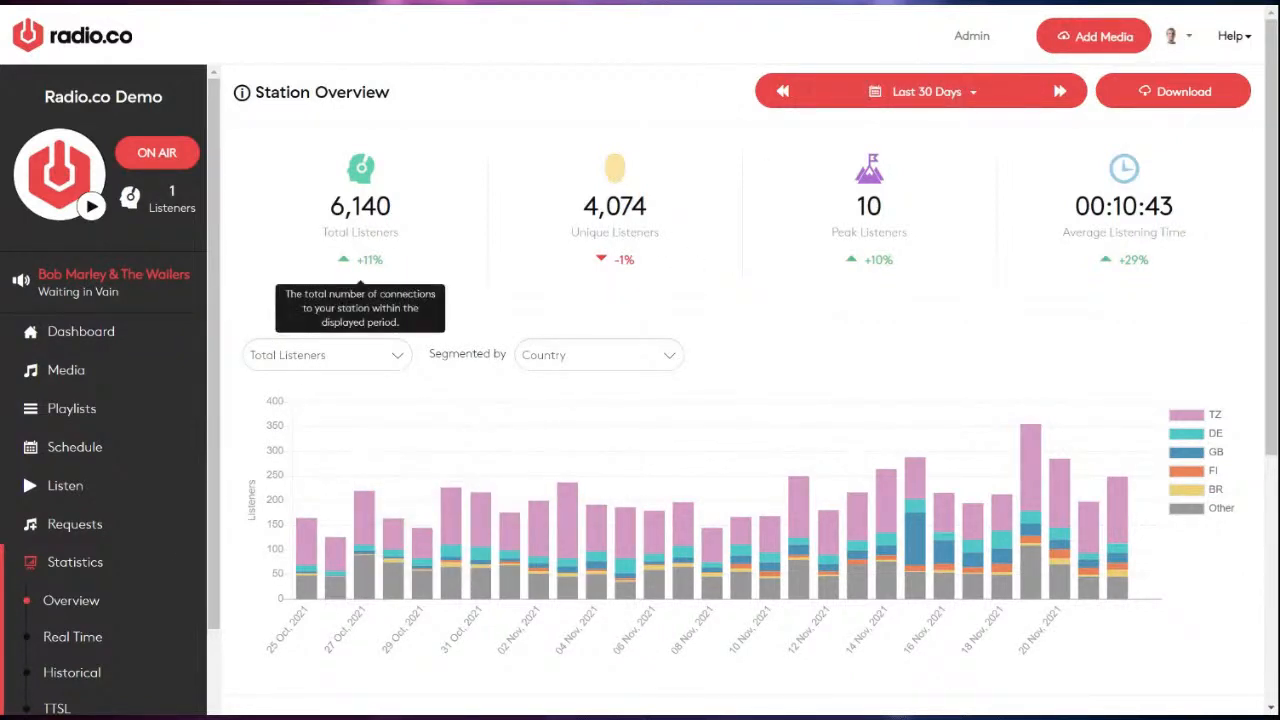
mouse_move(573, 249)
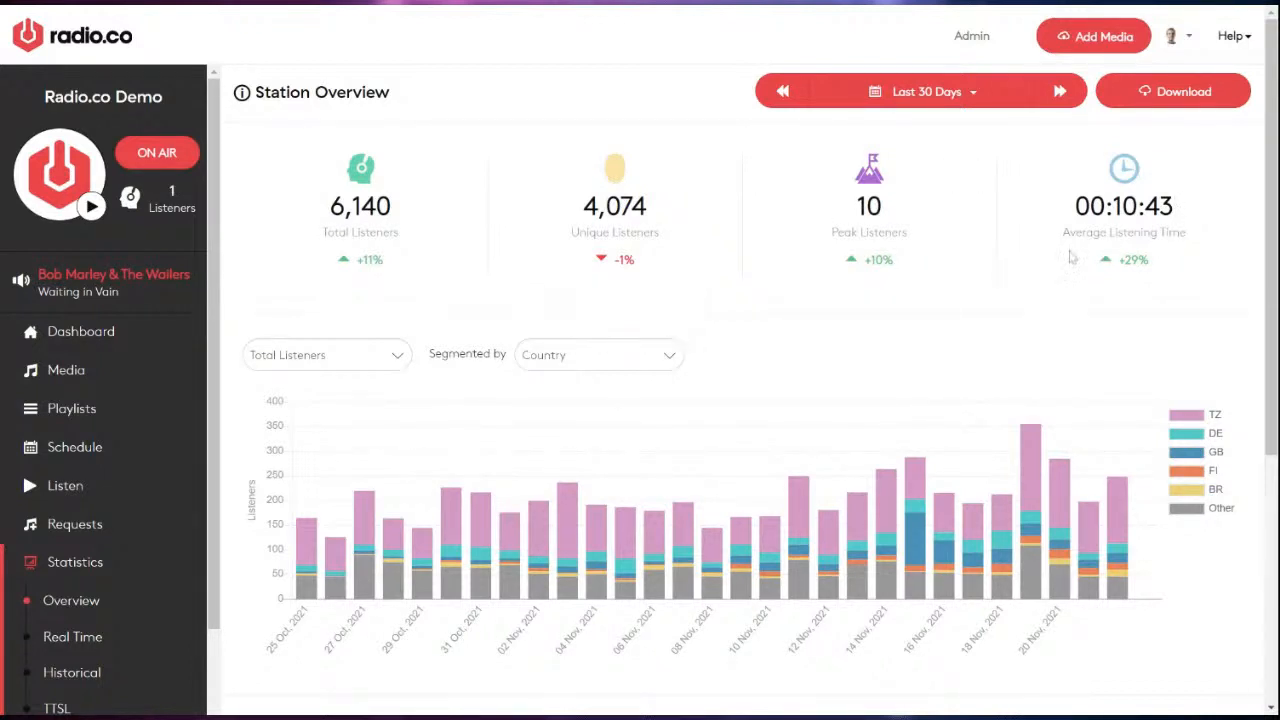
mouse_move(899, 232)
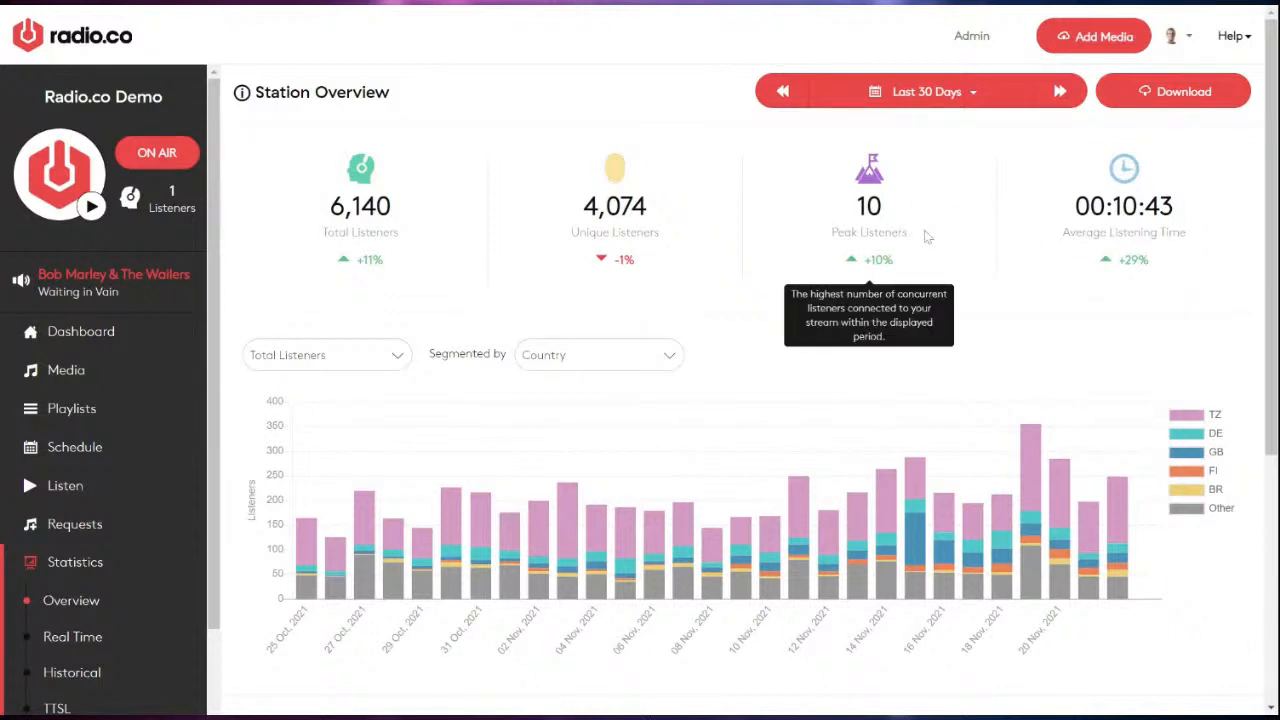
scroll(920, 236, down, 2)
scroll(926, 236, down, 2)
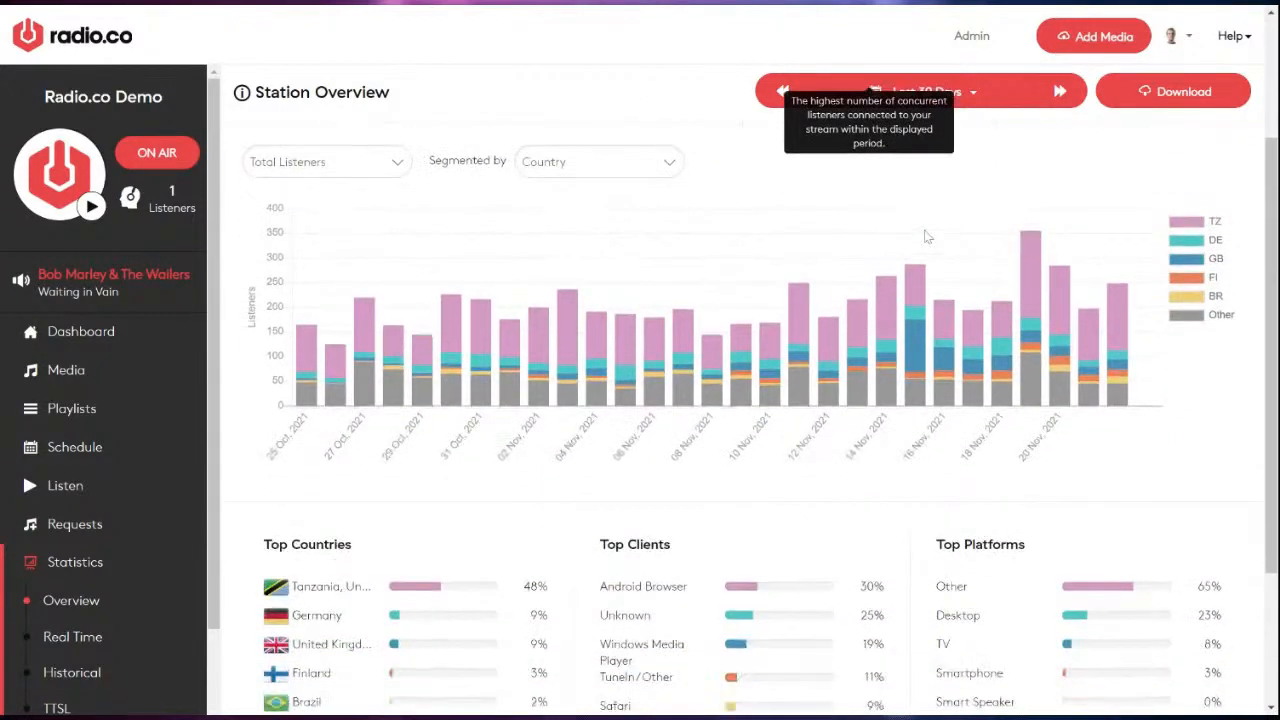
scroll(926, 236, down, 2)
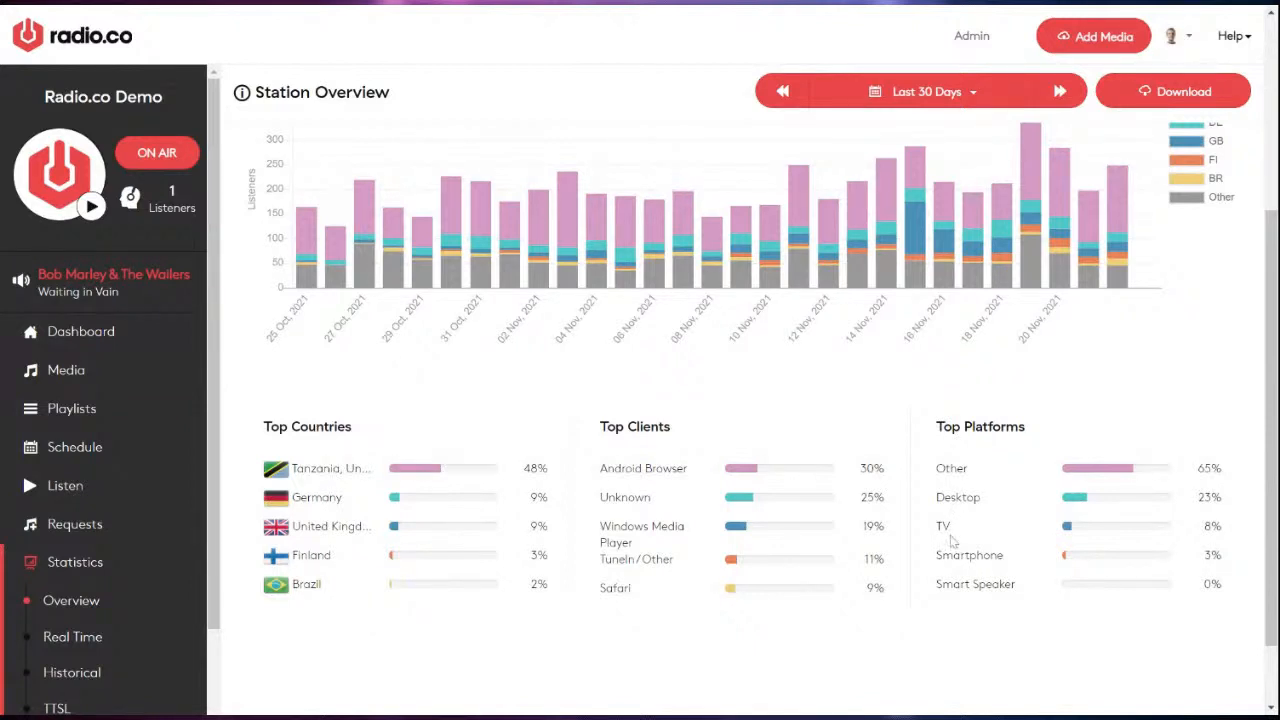
Examine the real-time statistics, including the listener map, the activity graph and the connected listener table
click(88, 640)
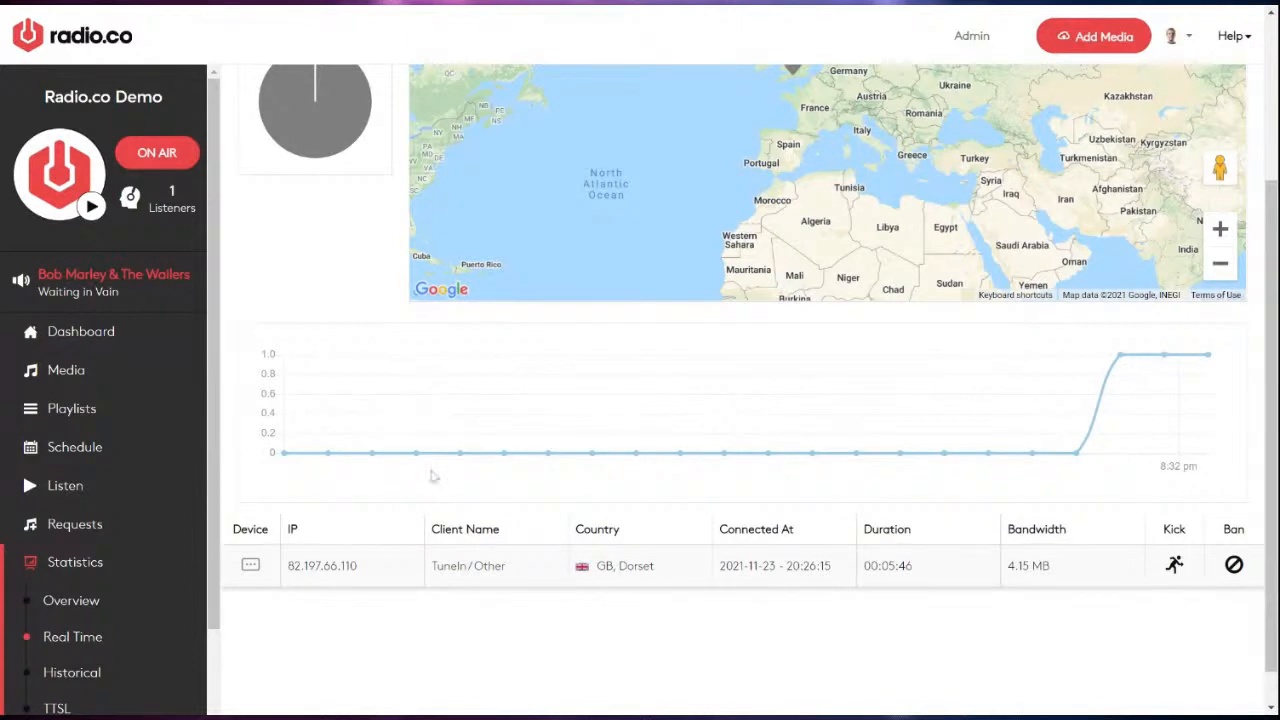
scroll(449, 451, up, 2)
scroll(449, 451, down, 1)
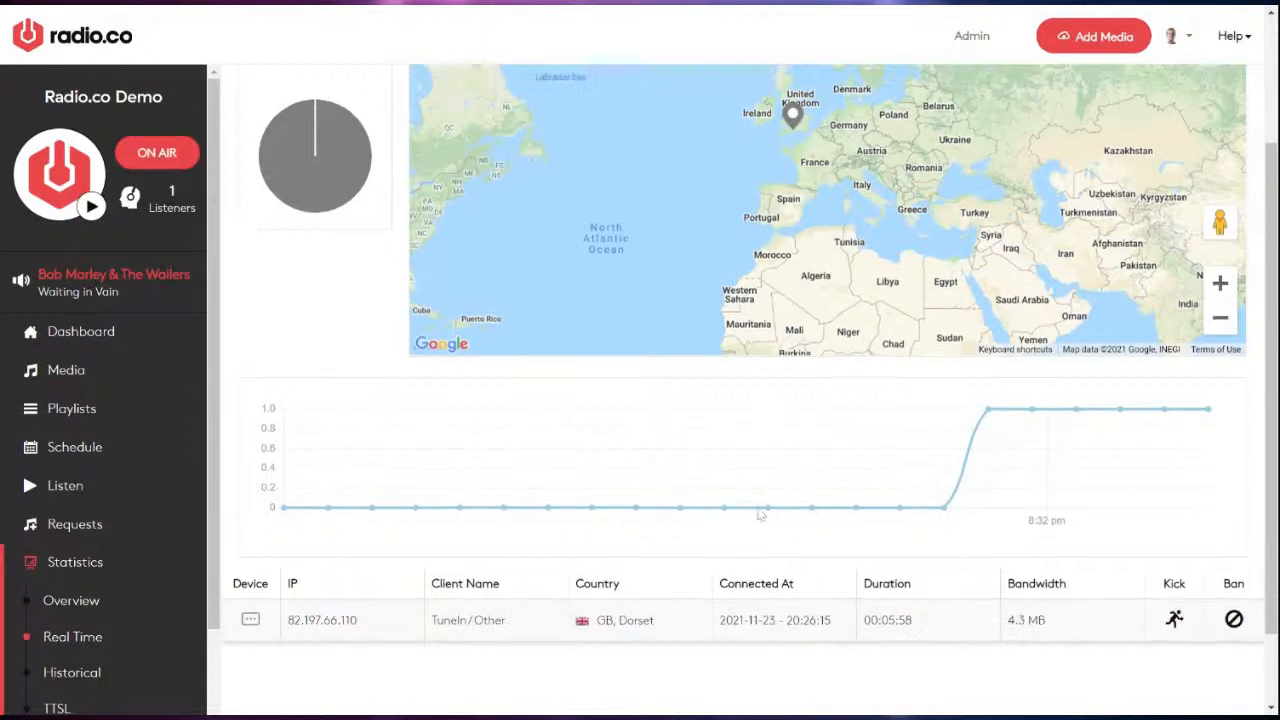
scroll(758, 514, up, 2)
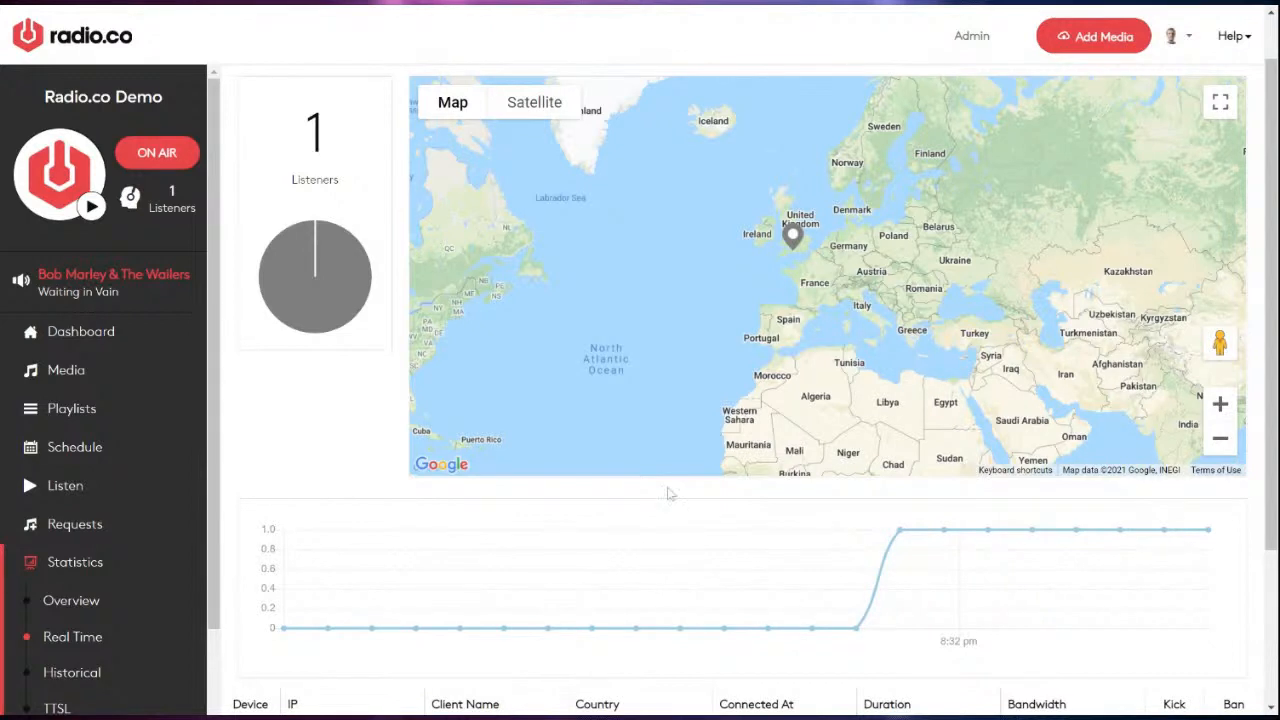
Open the report of recently played tracks
scroll(126, 563, down, 2)
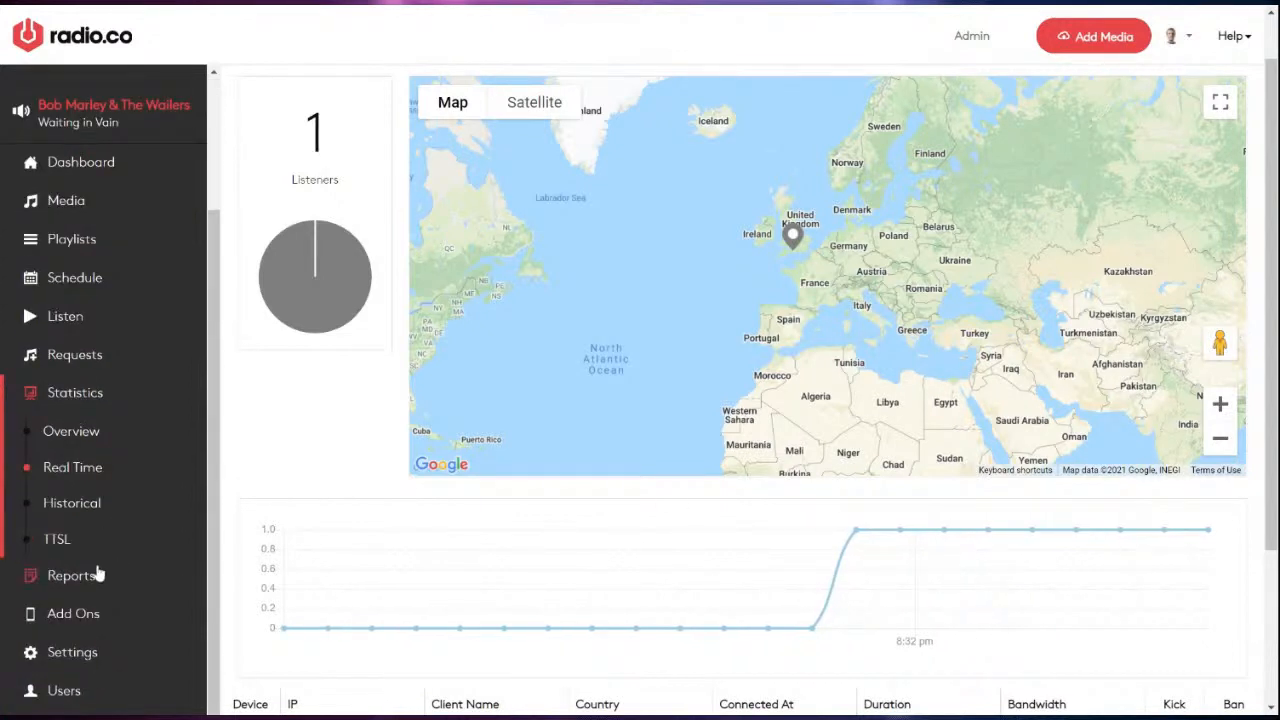
click(90, 575)
click(86, 579)
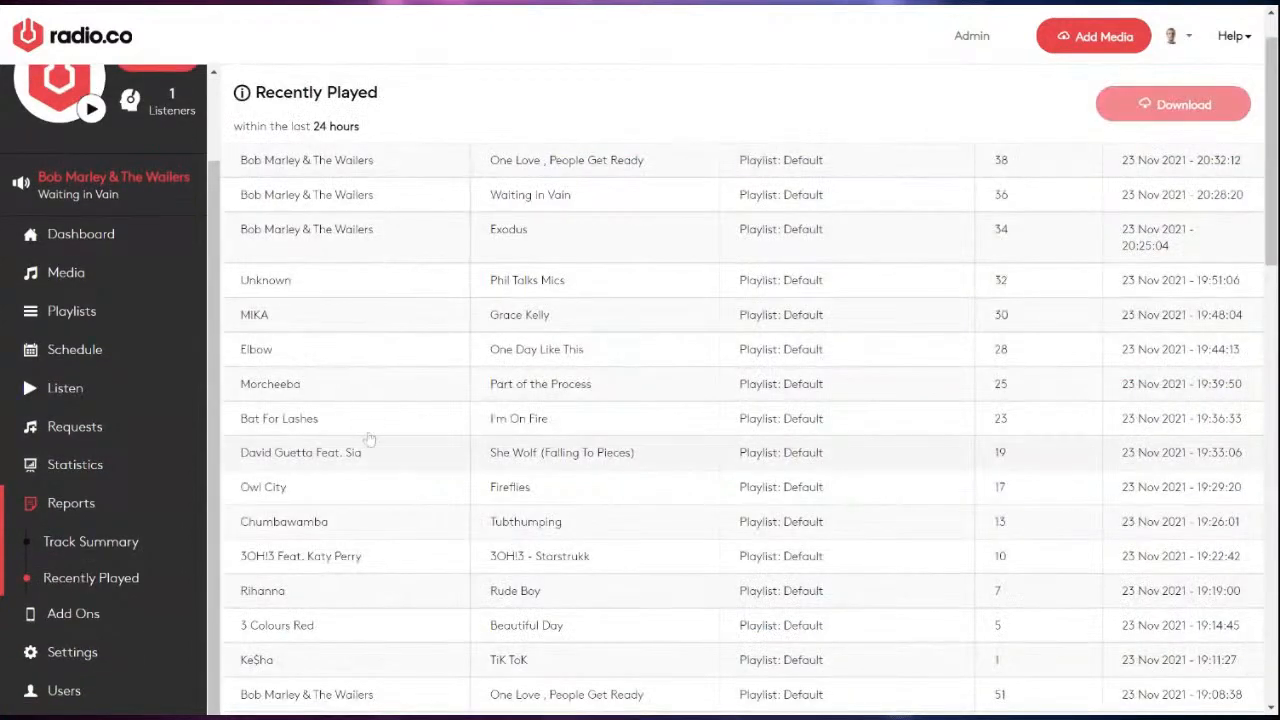
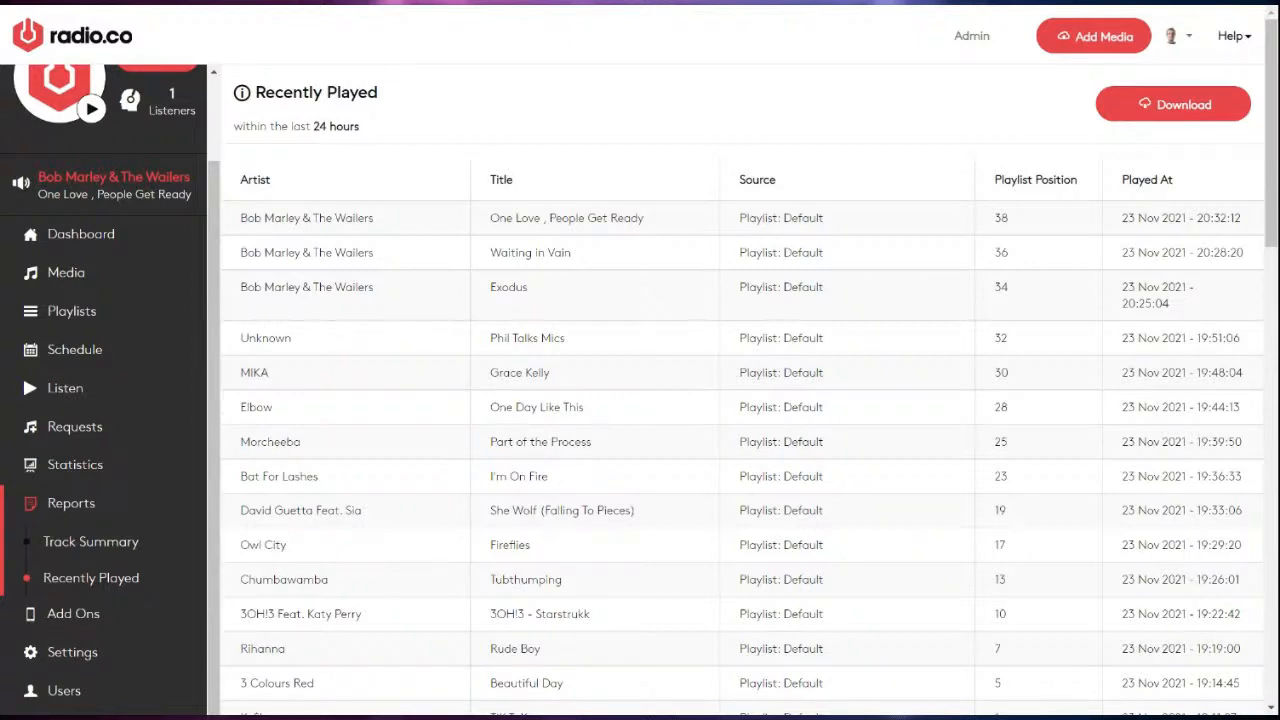
Examine the track summary report of plays and listeners for the last 30 days
click(104, 545)
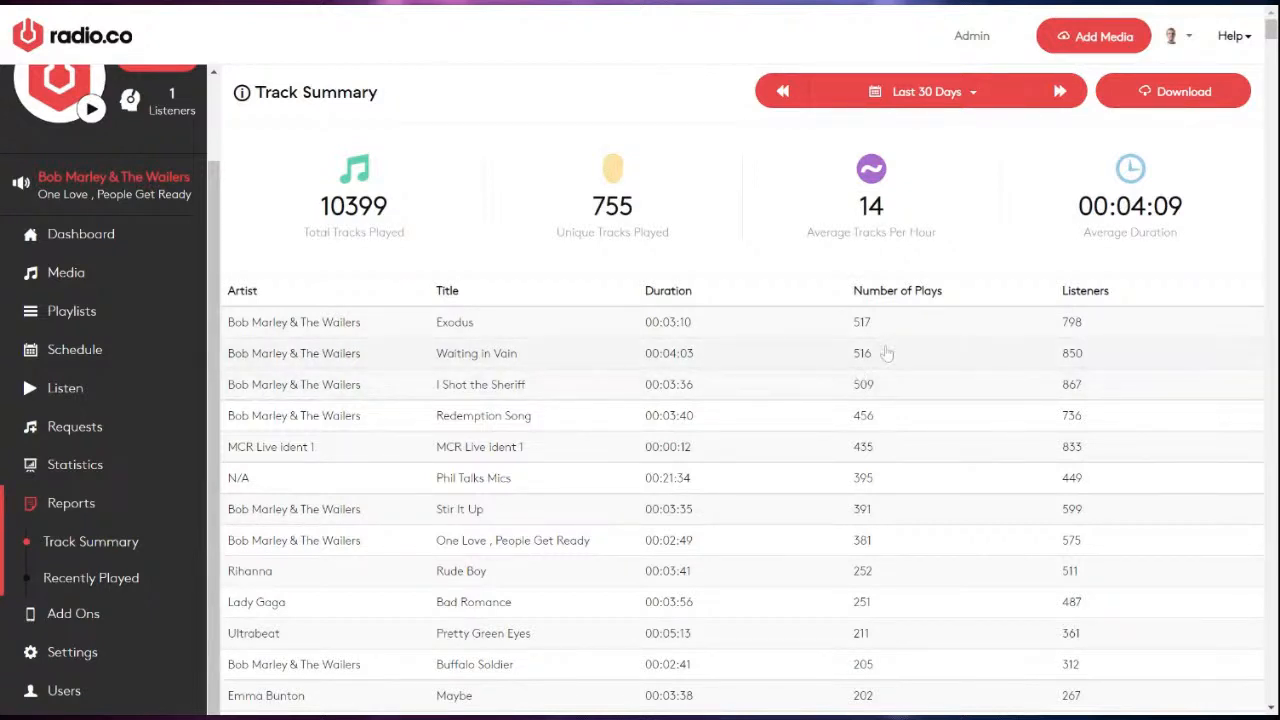
scroll(100, 463, down, 1)
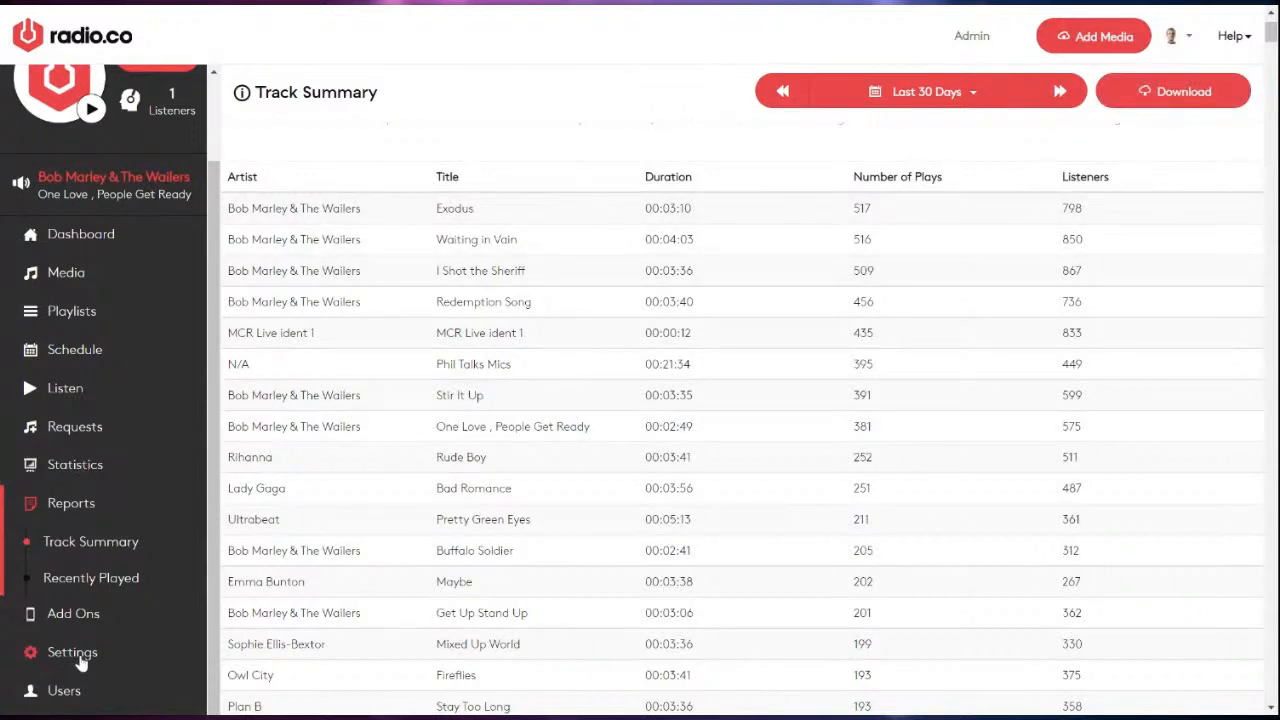
Open the station's broadcast settings and set the audio stream's sound quality to CD (192kbps)
click(80, 662)
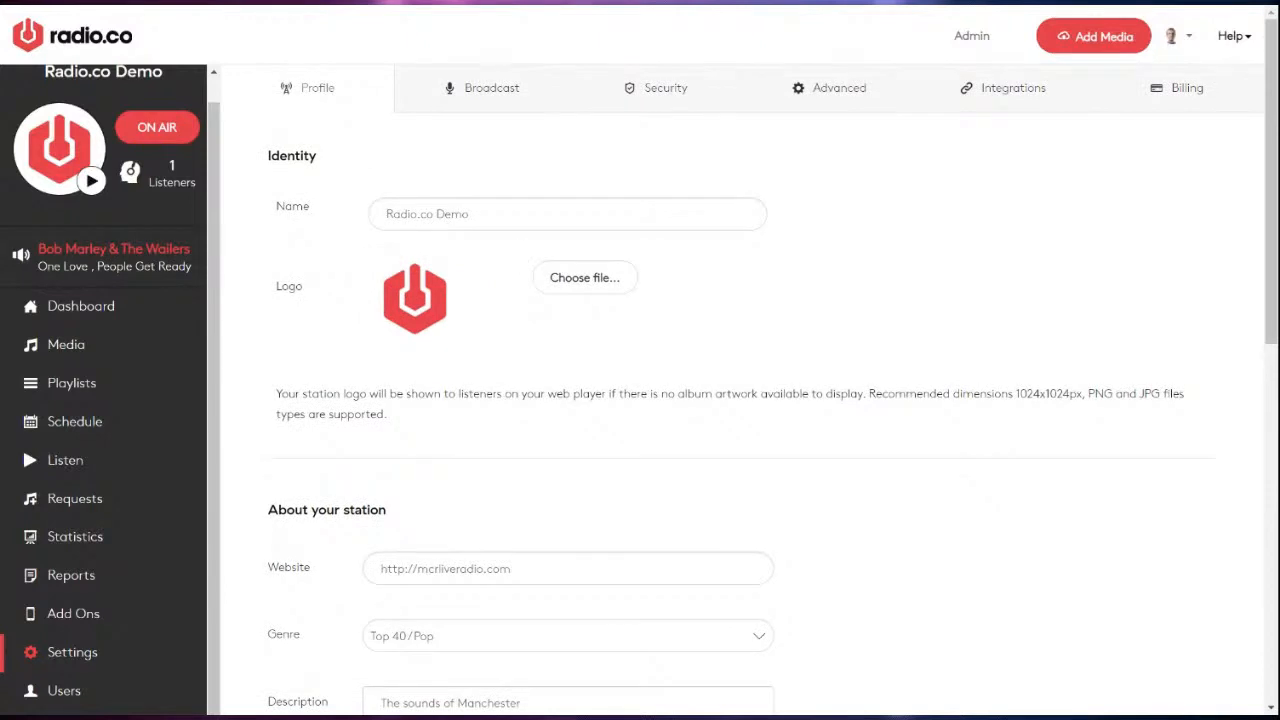
click(474, 105)
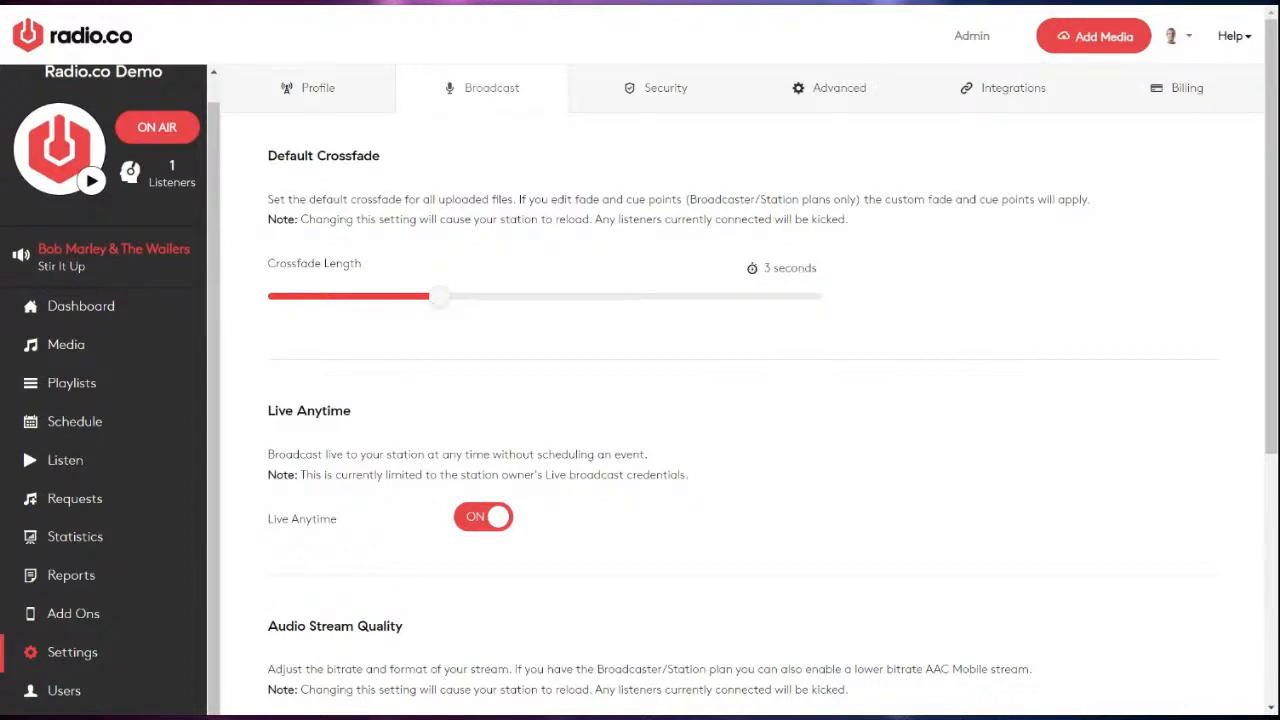
scroll(740, 400, down, 3)
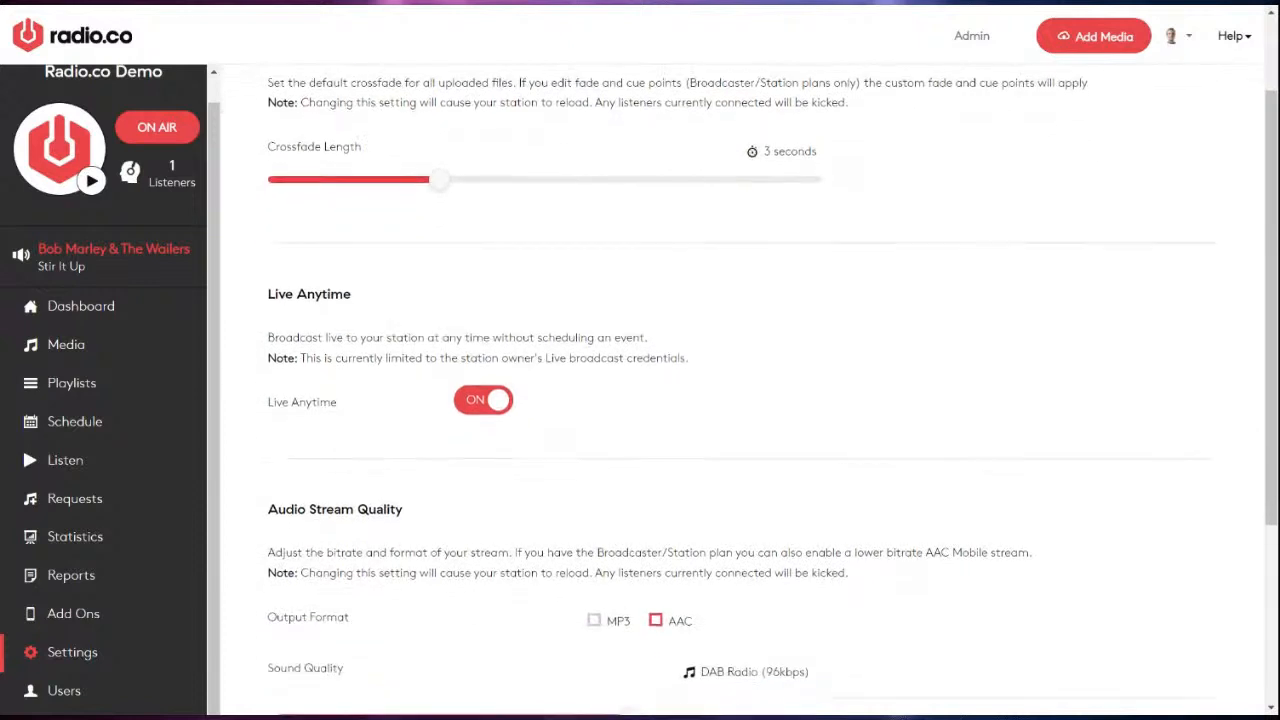
scroll(631, 597, down, 1)
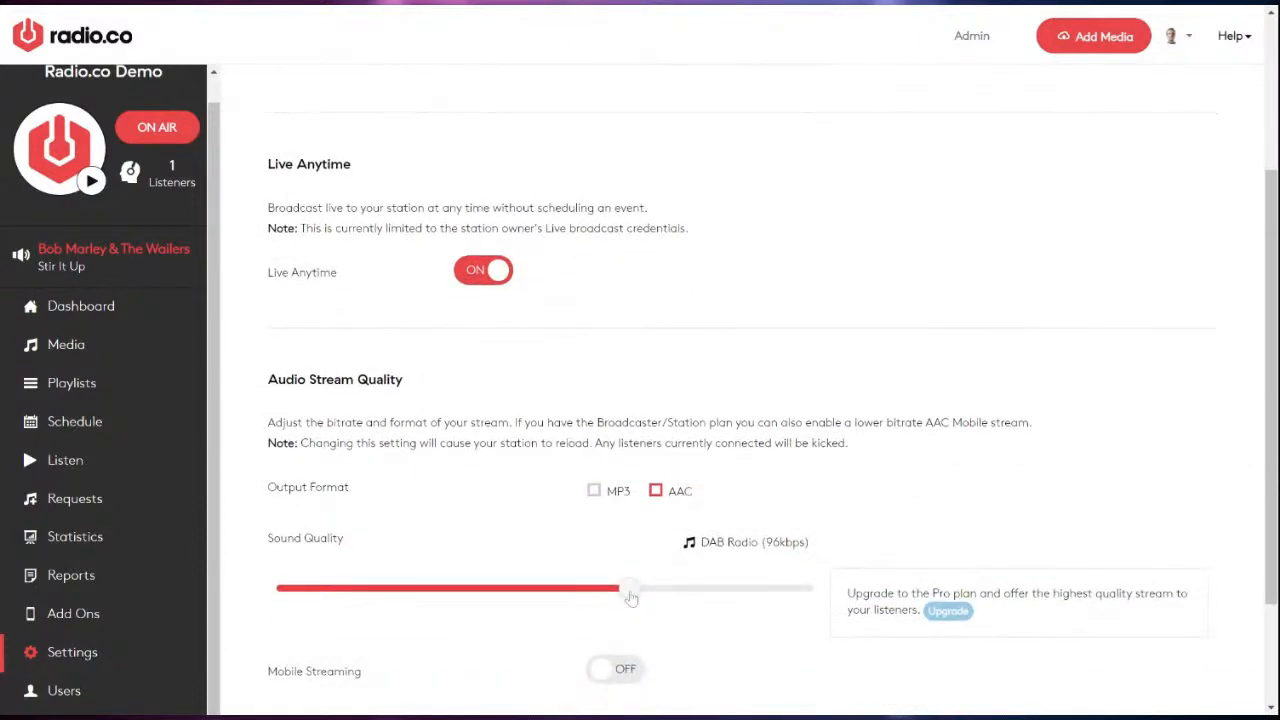
drag(631, 597, 797, 600)
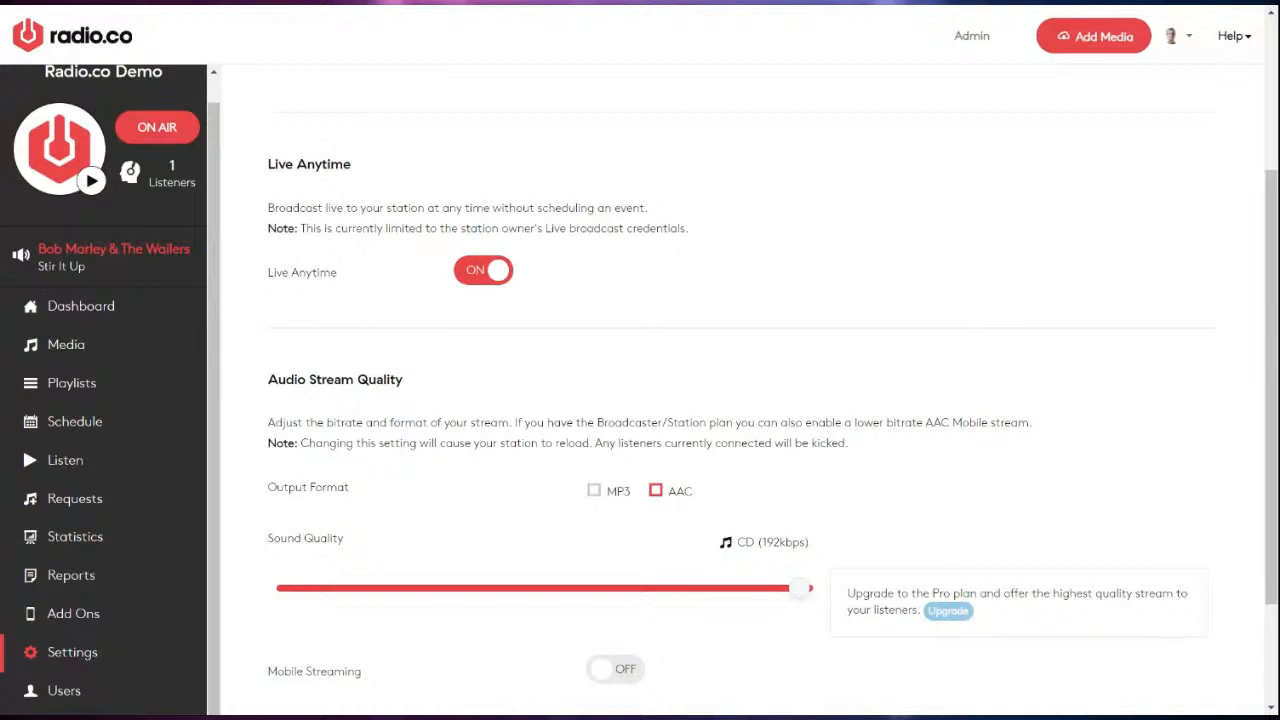
scroll(740, 400, up, 3)
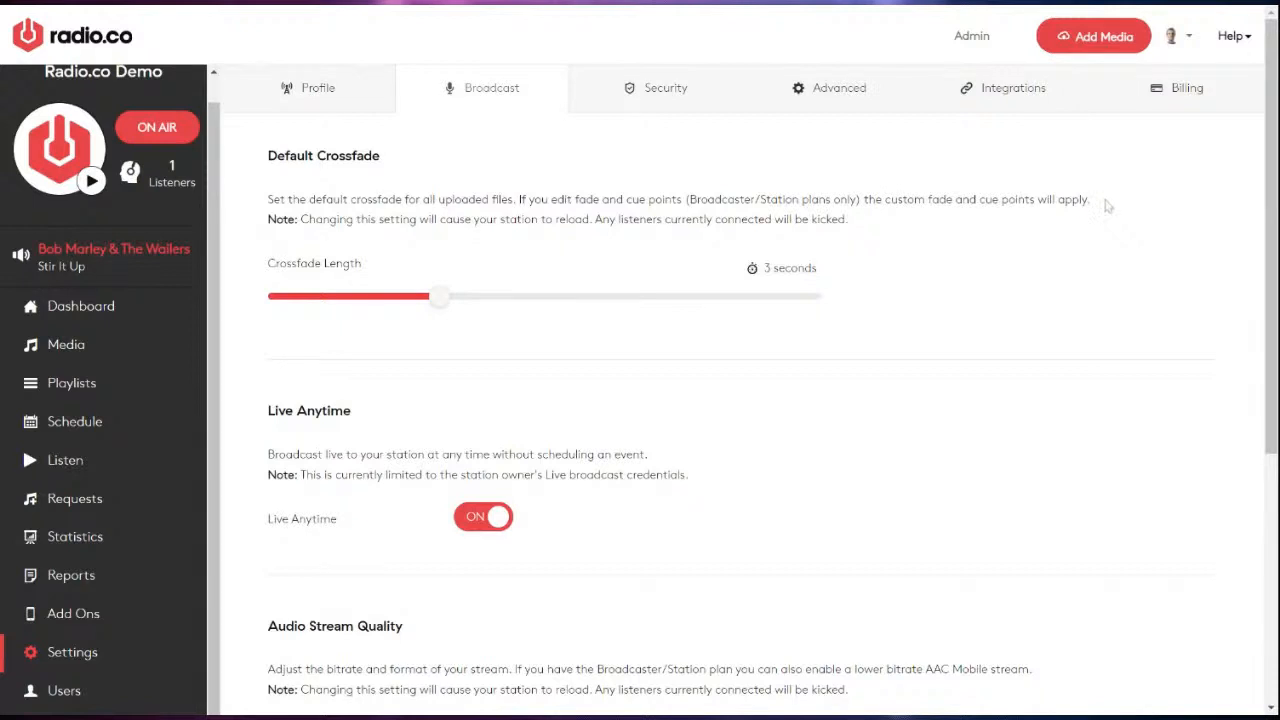
Examine the account integrations available for the station, including Podcast.co, Twitter, Zapier and Mixcloud
click(998, 92)
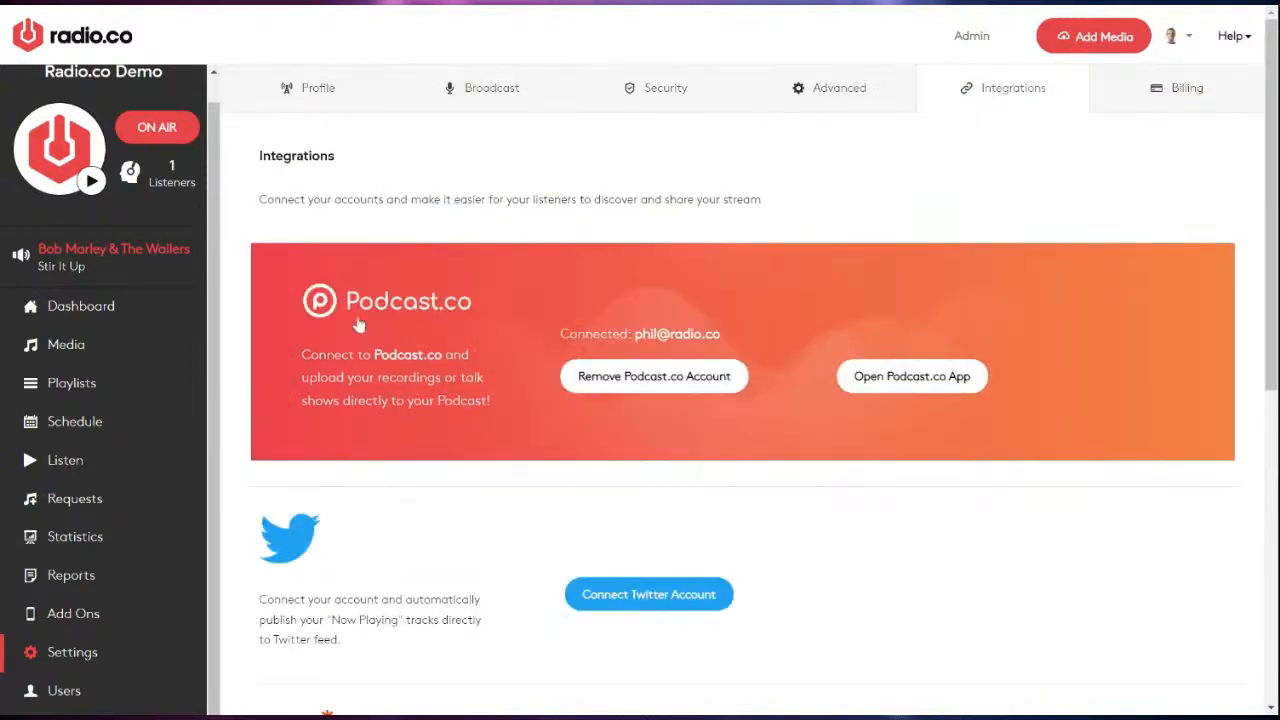
scroll(535, 415, down, 1)
scroll(535, 428, down, 2)
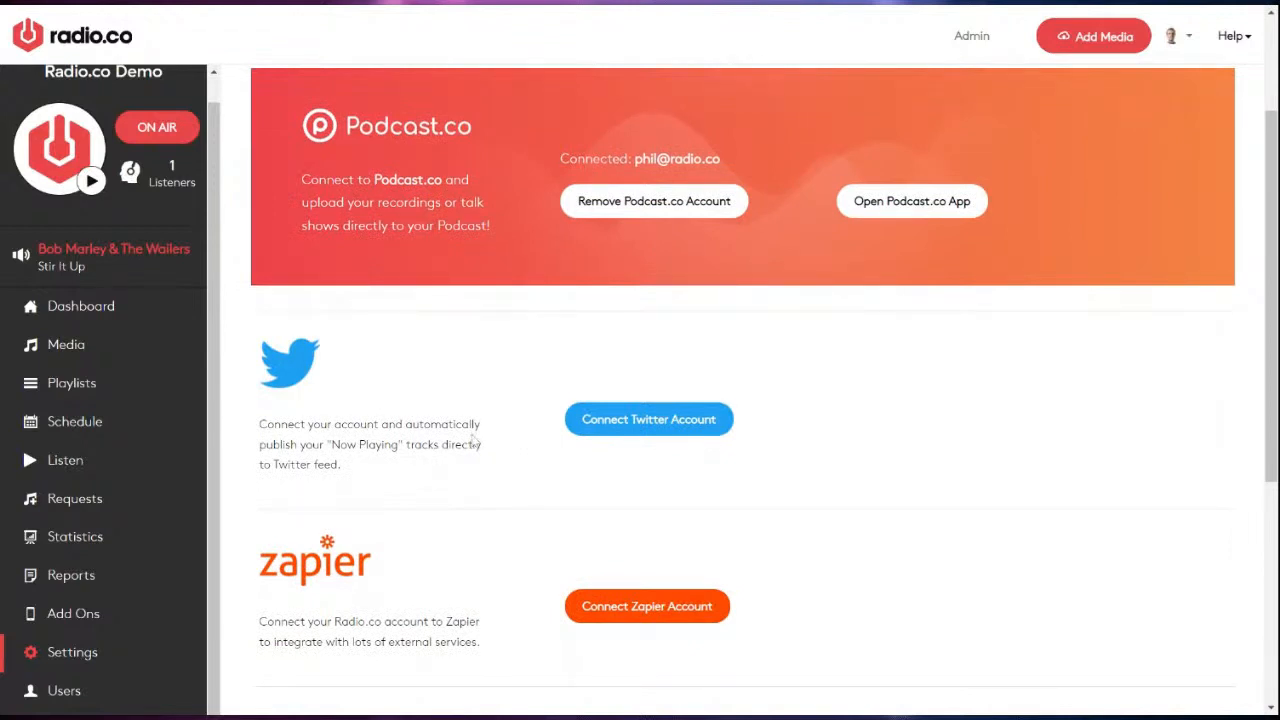
scroll(475, 441, down, 1)
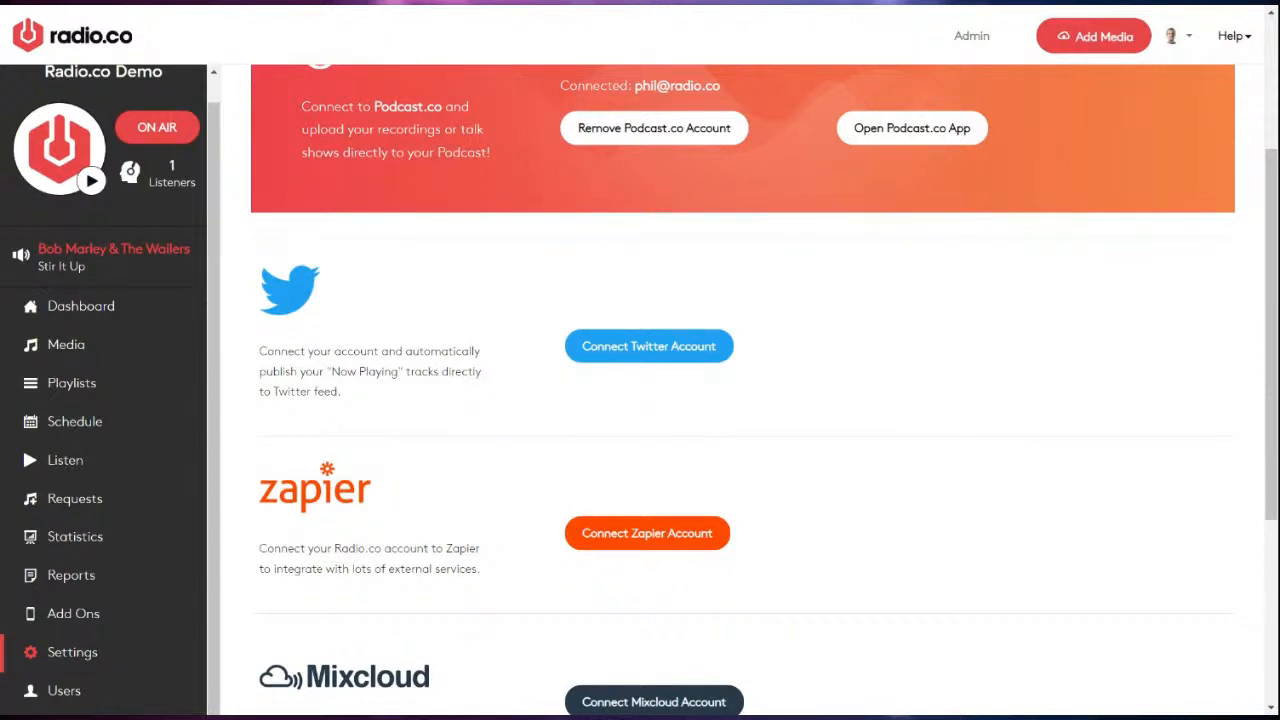
scroll(908, 443, up, 3)
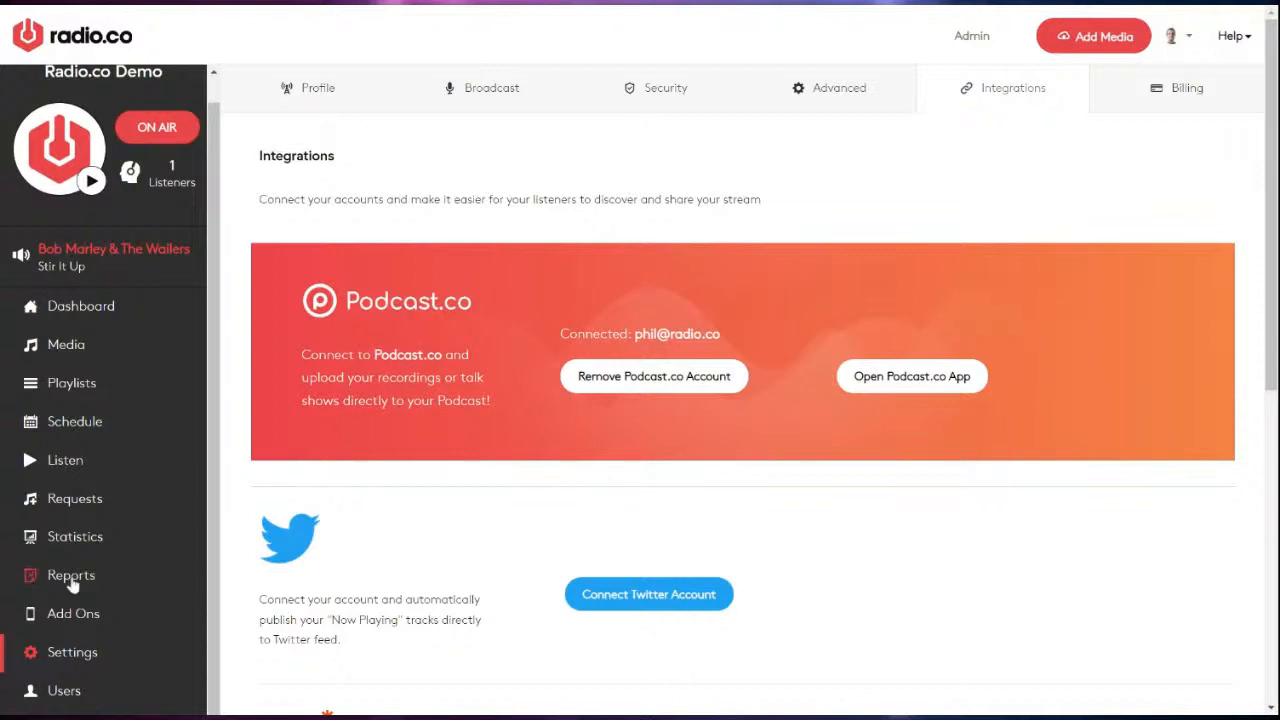
Open the station's user accounts, start inviting a new user with the invitee's name and the StationManager role, and cancel the invitation
click(60, 694)
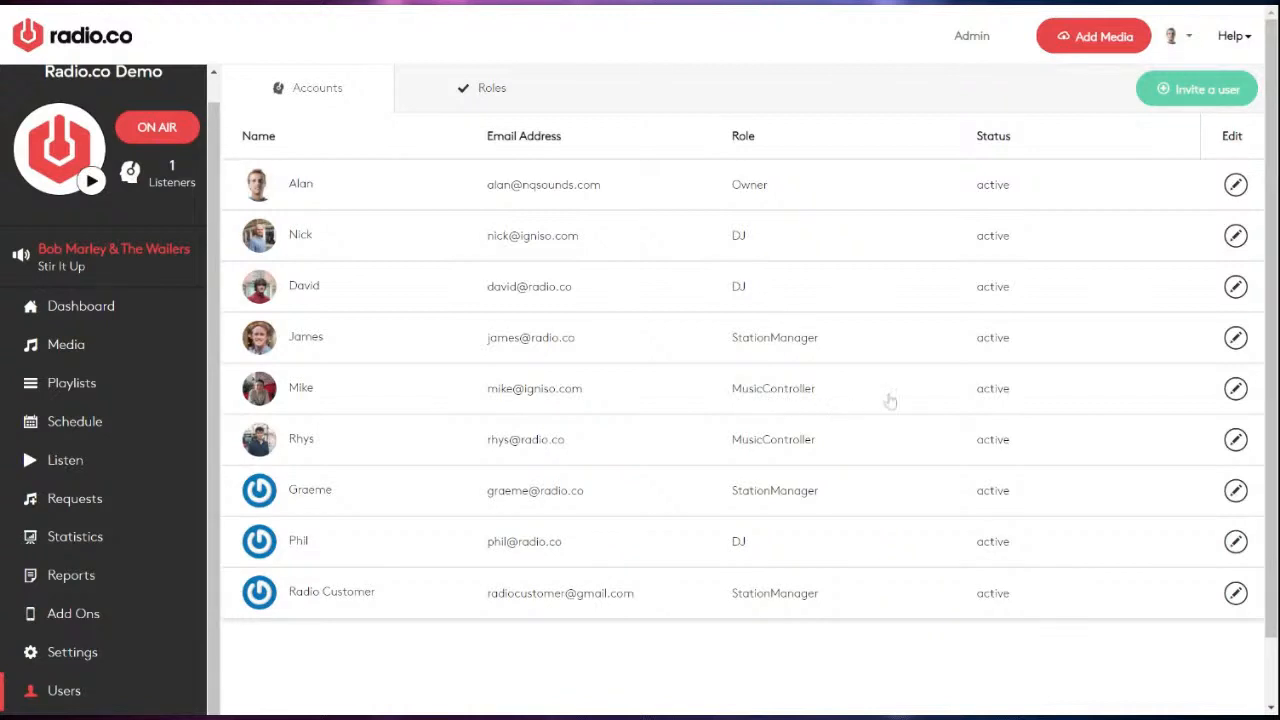
click(1196, 92)
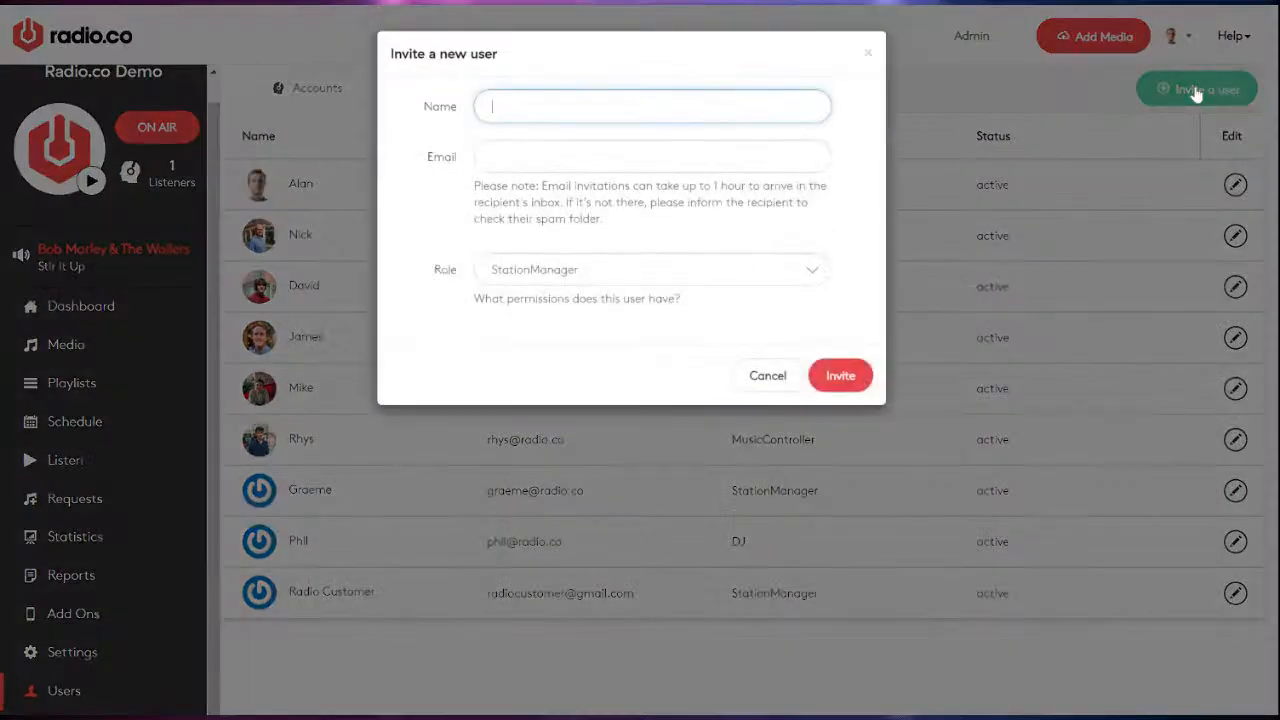
text(Phil)
click(531, 272)
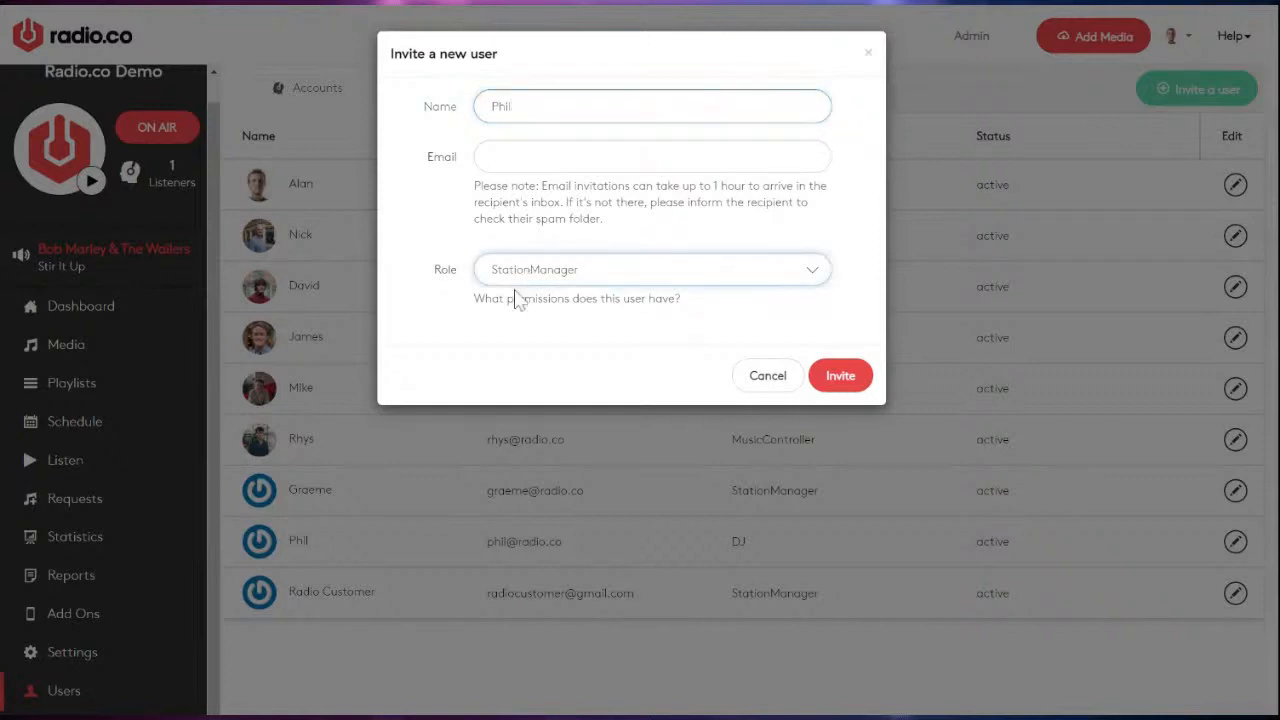
click(517, 300)
click(767, 375)
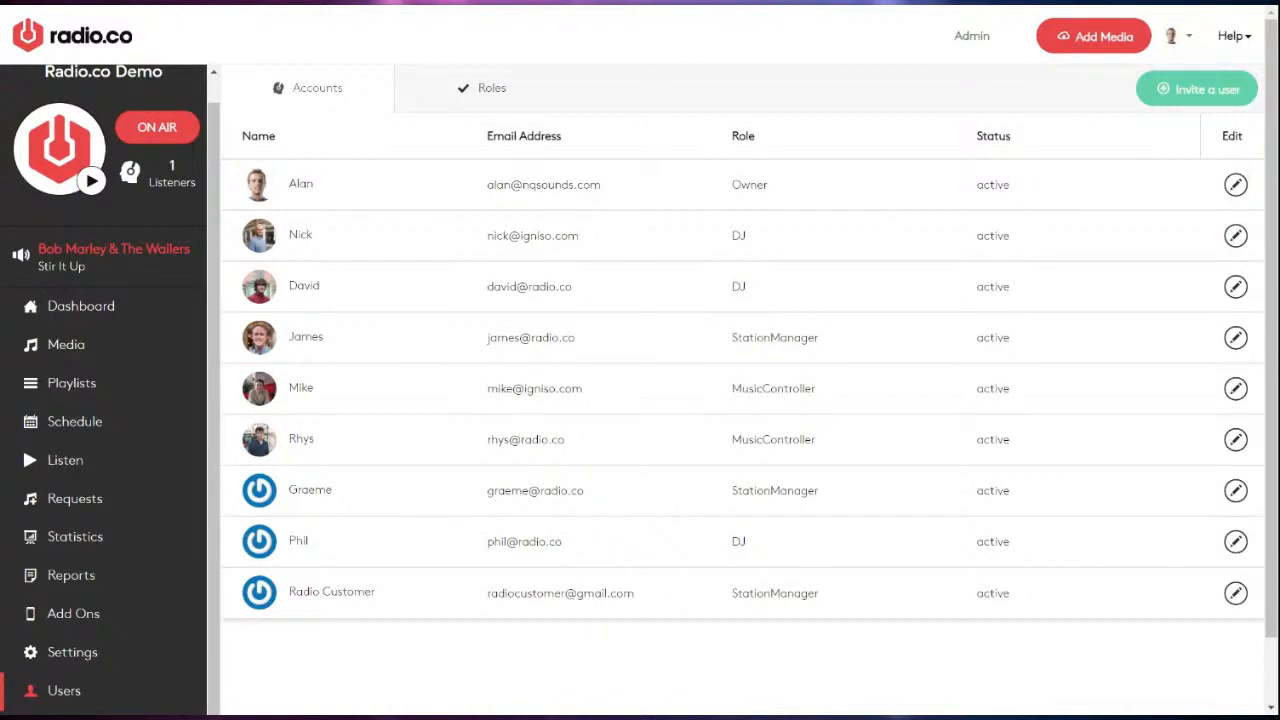
Return to the station's dashboard overview
click(66, 322)
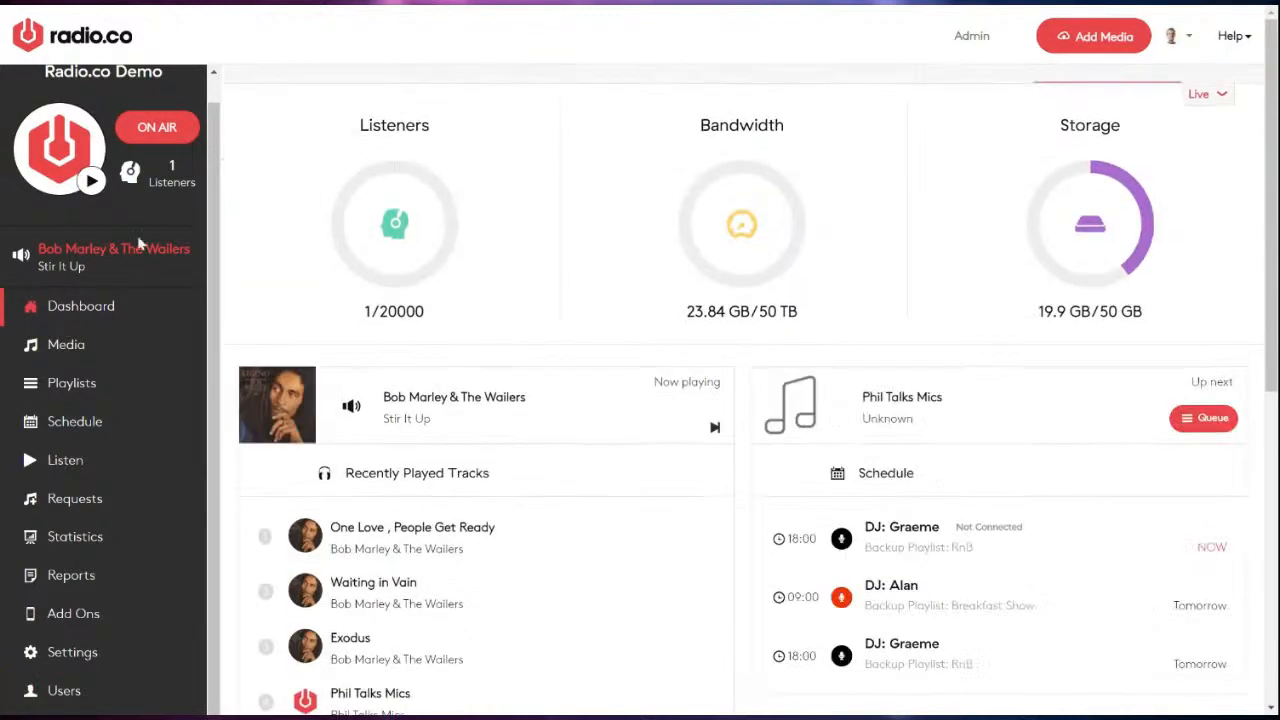